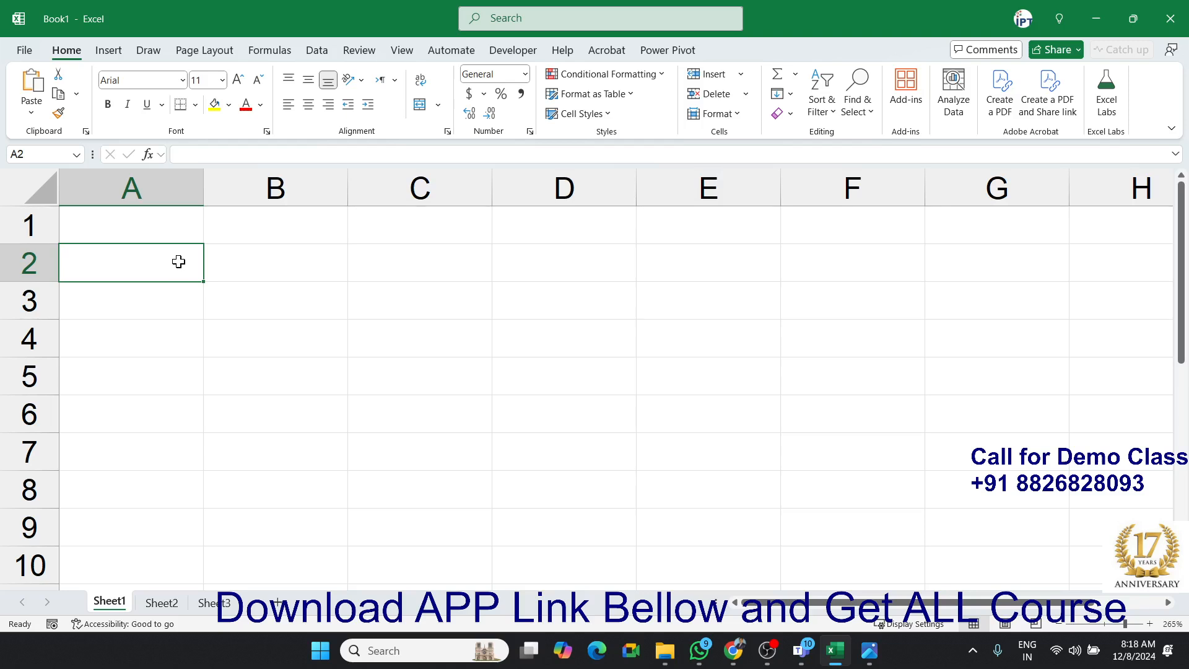
pyautogui.click(254, 264)
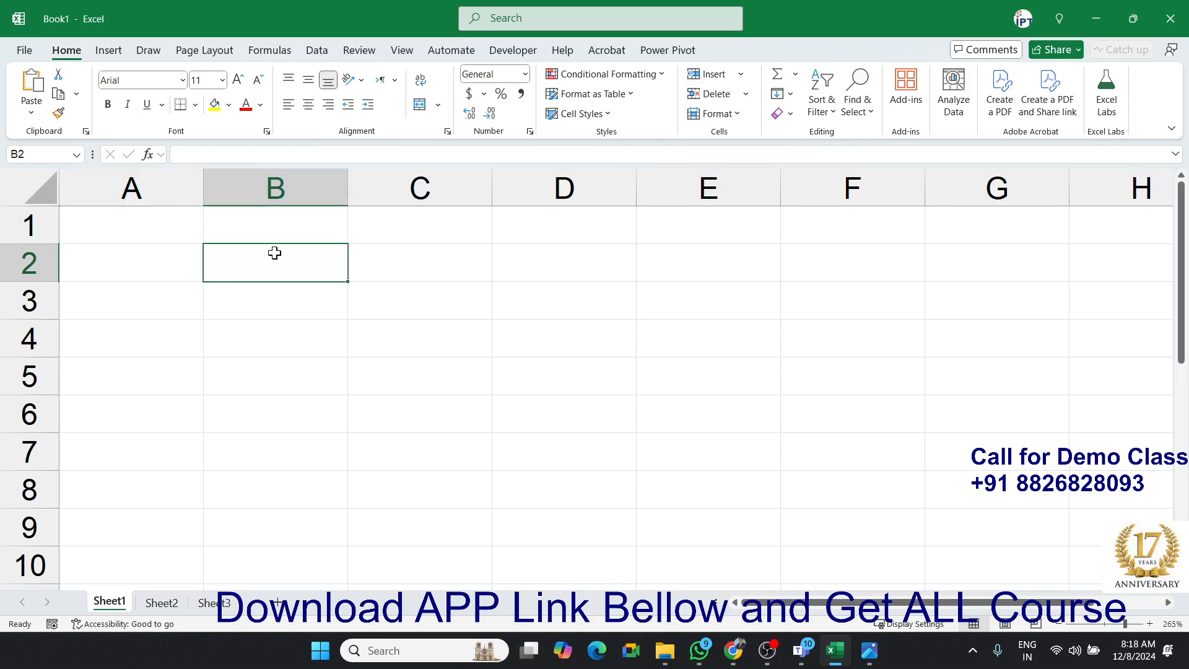
pyautogui.click(185, 236)
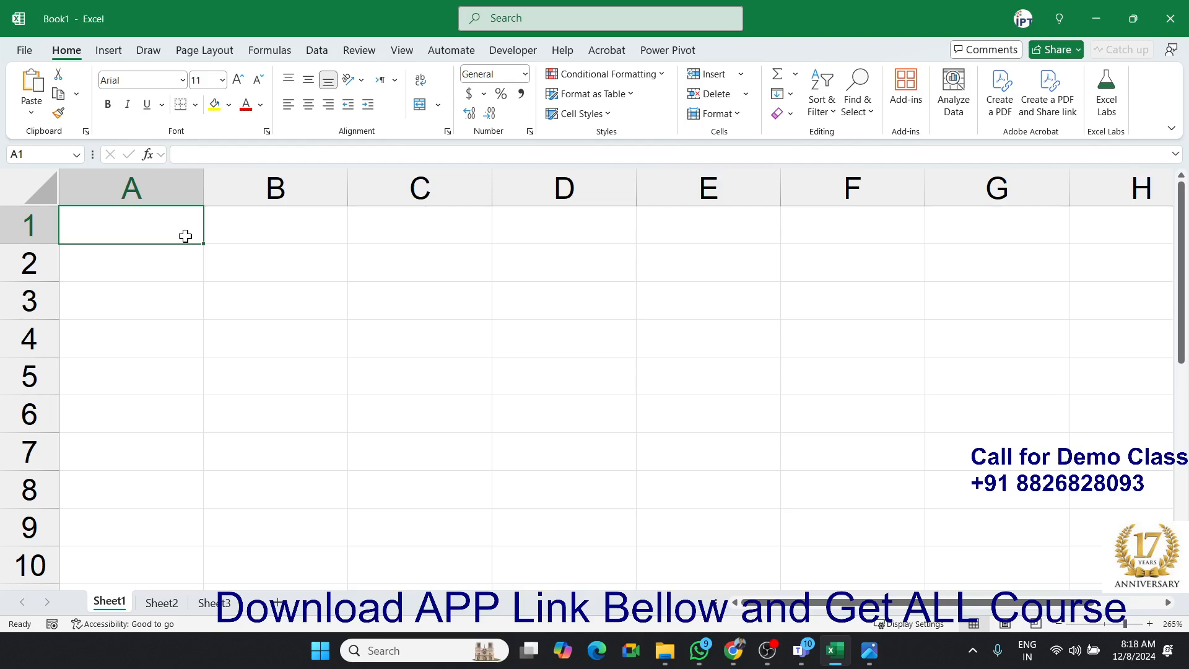
pyautogui.click(238, 294)
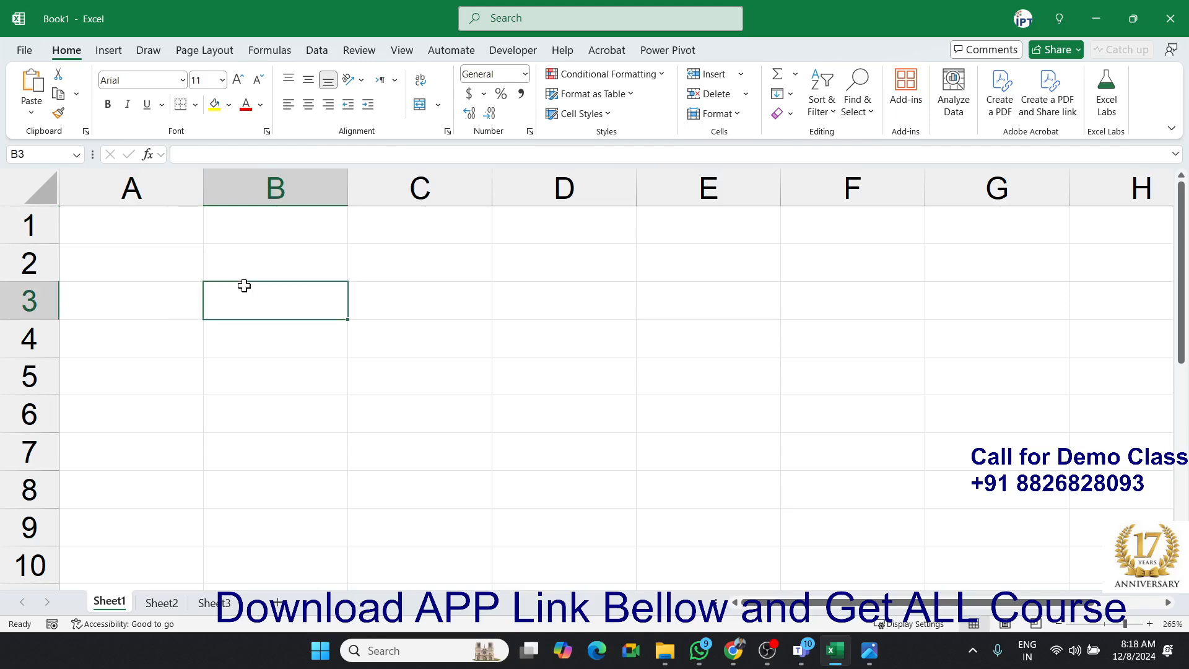
pyautogui.hotkey('alt', 'Tab')
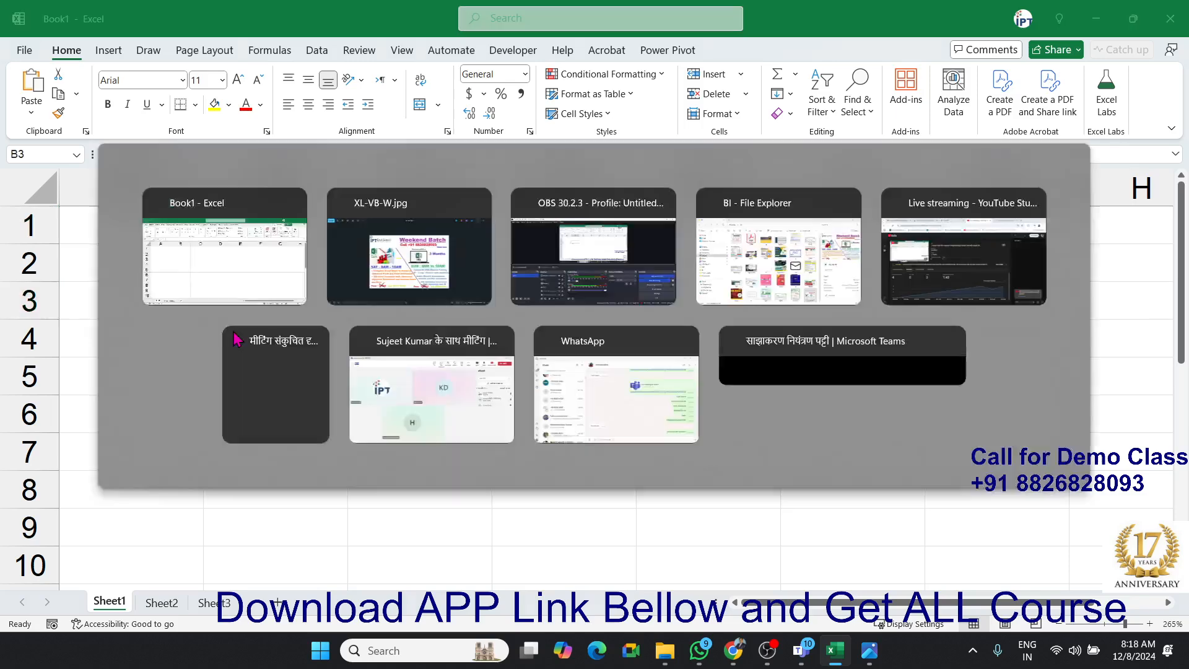
pyautogui.hotkey('alt', 'Tab')
pyautogui.hotkey('alt', 'Tab')
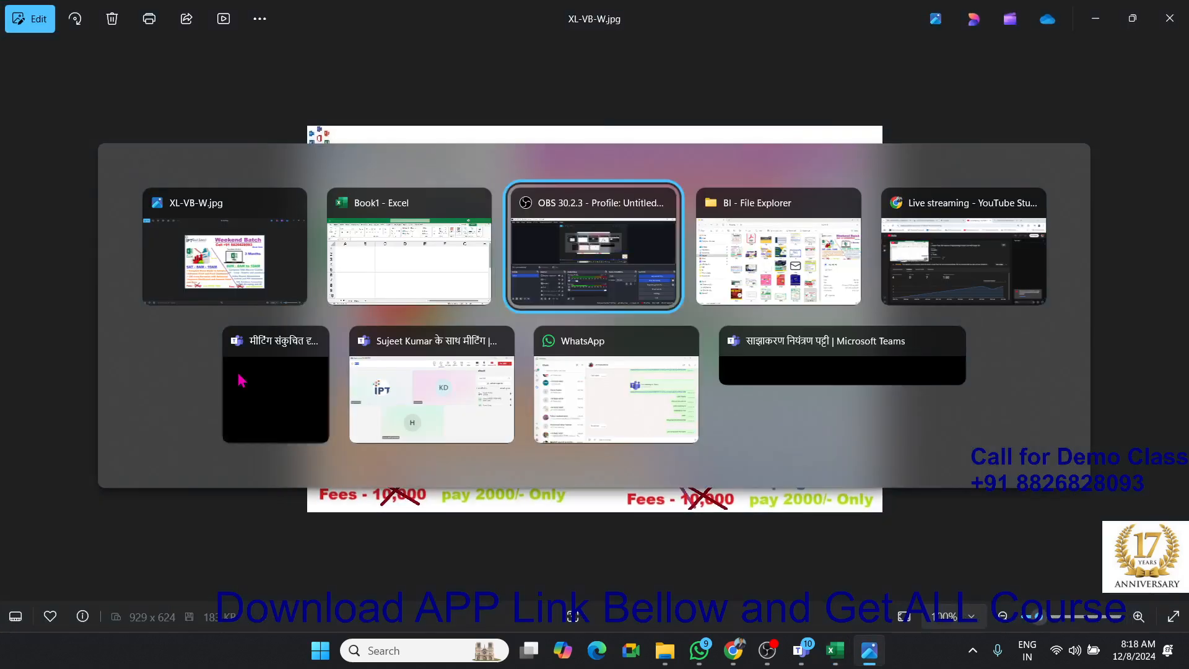
pyautogui.hotkey('alt', 'shift', 'Tab')
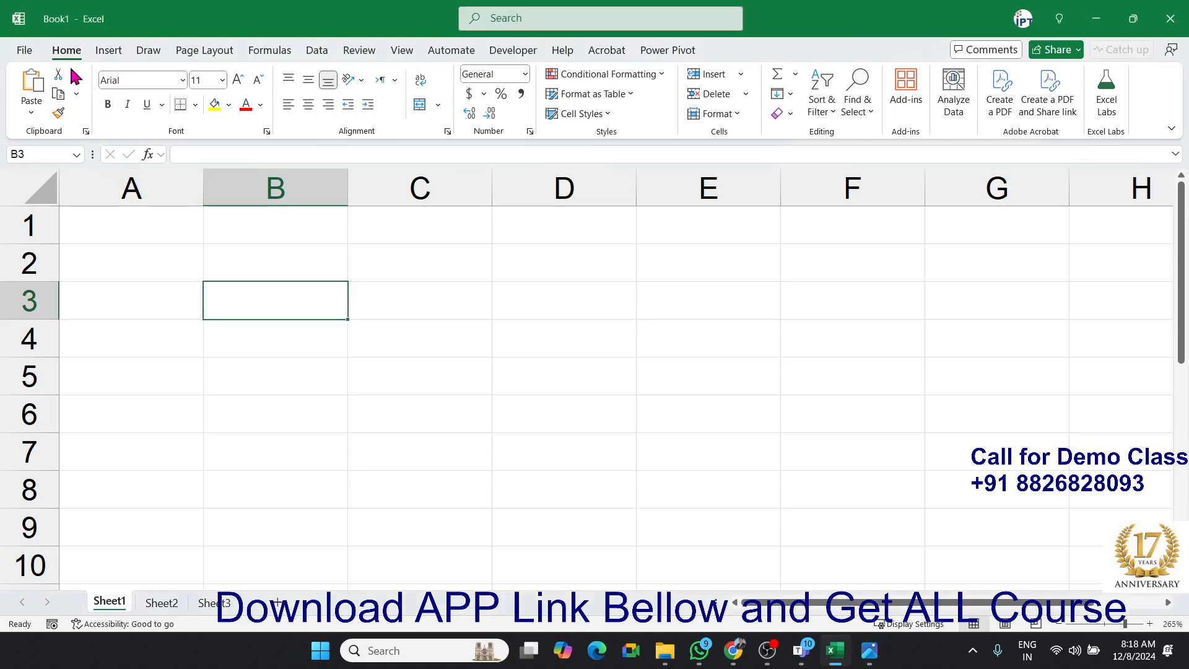
# Copy the entire data table from the recent Data-Profile workbook into Sheet1 of Book1, starting at cell A1.
pyautogui.click(24, 49)
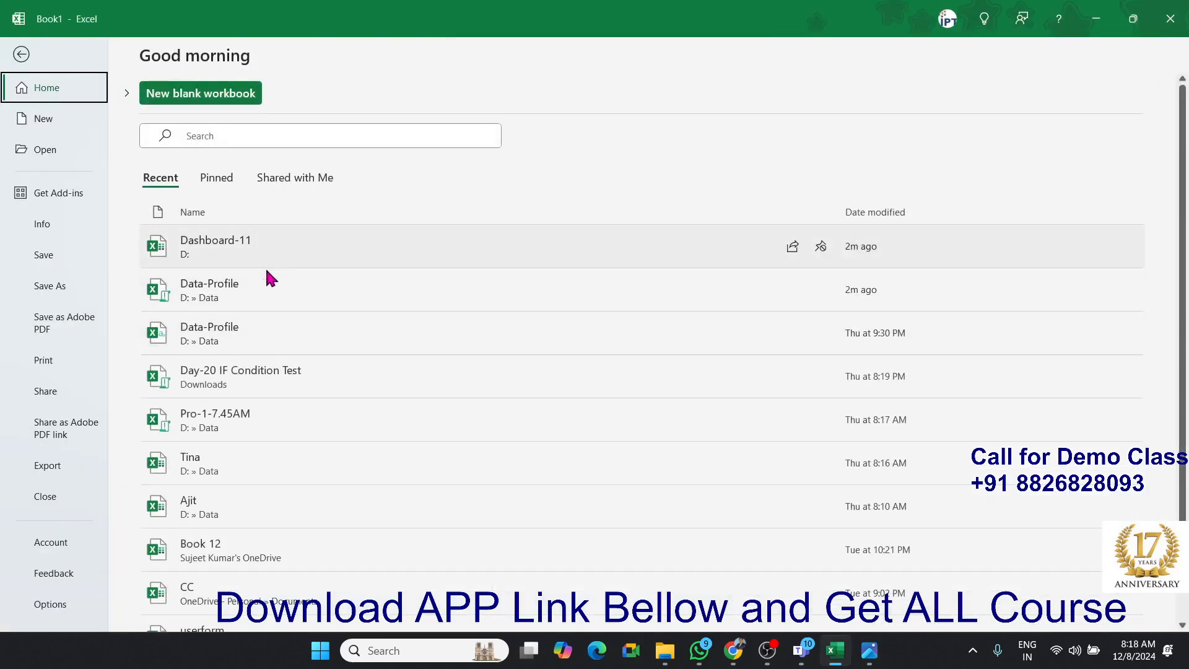
pyautogui.click(256, 328)
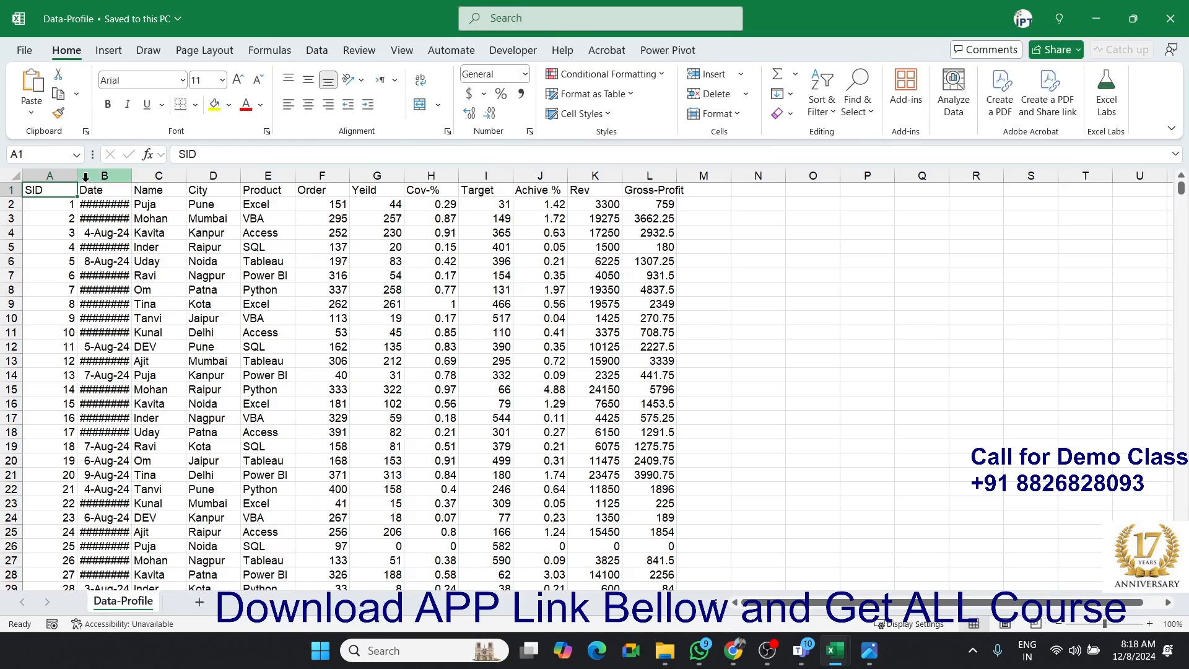
pyautogui.hotkey('ctrl', 'shift', 'Right')
pyautogui.hotkey('ctrl', 'shift', 'Down')
pyautogui.hotkey('ctrl', 'c')
pyautogui.hotkey('alt', 'Tab')
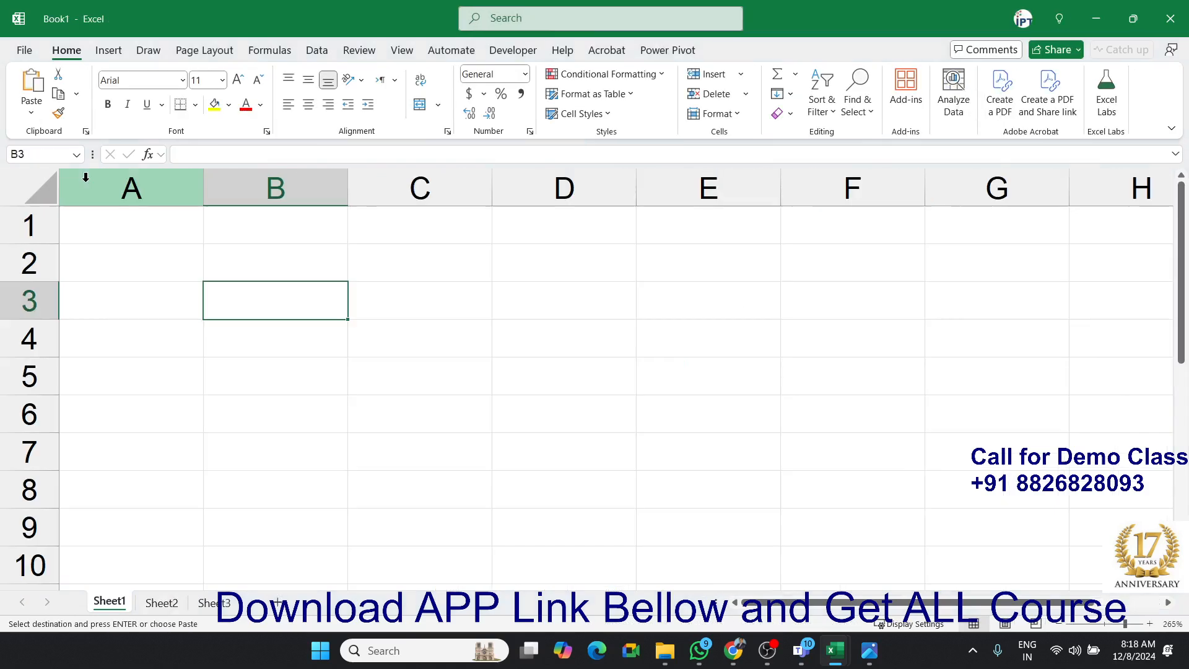
pyautogui.click(88, 225)
pyautogui.hotkey('ctrl', 'v')
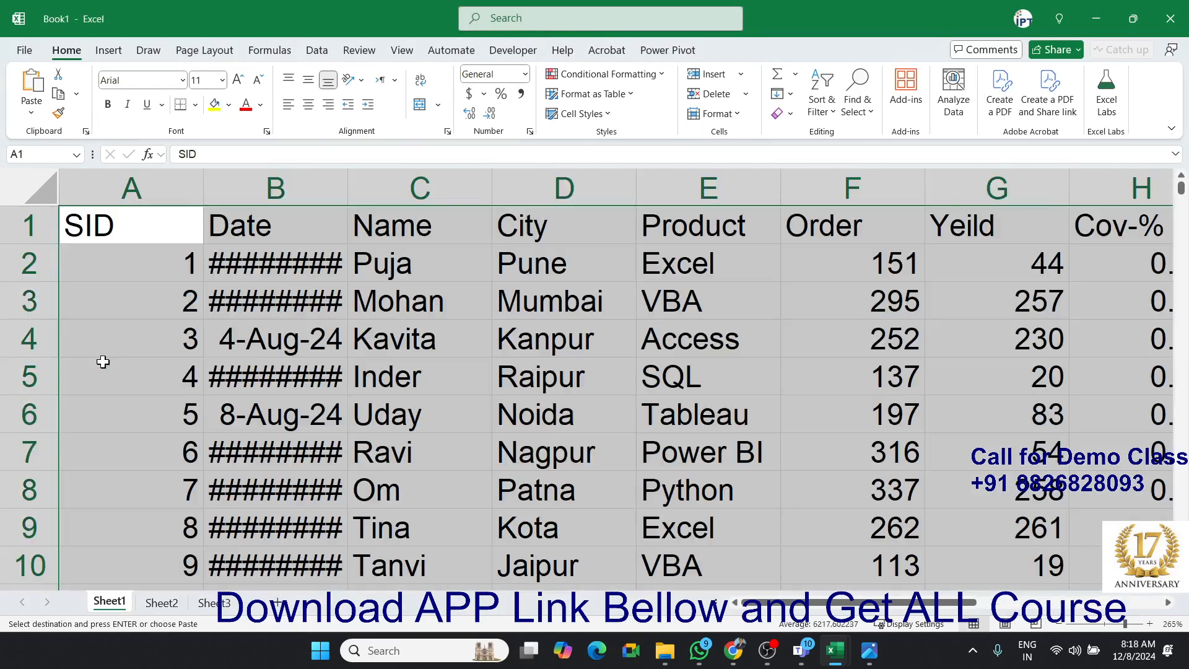
# Rename the sheet holding the pasted table as Data.
pyautogui.rightClick(107, 600)
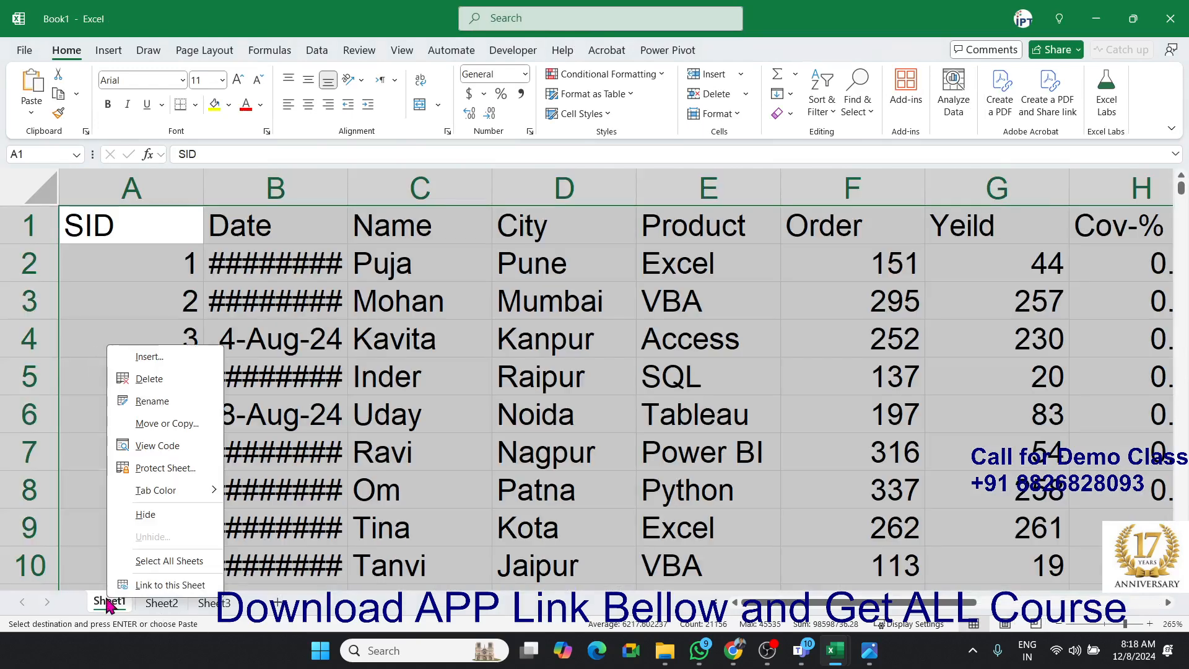
pyautogui.click(174, 399)
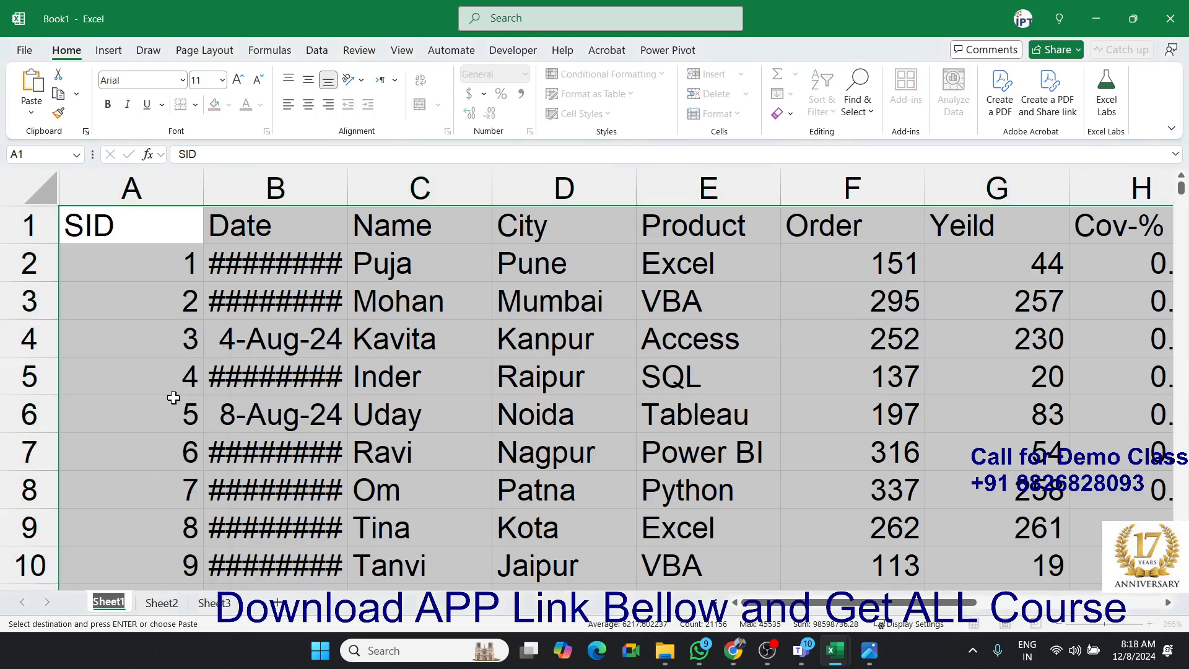
pyautogui.write('Data')
pyautogui.click(238, 371)
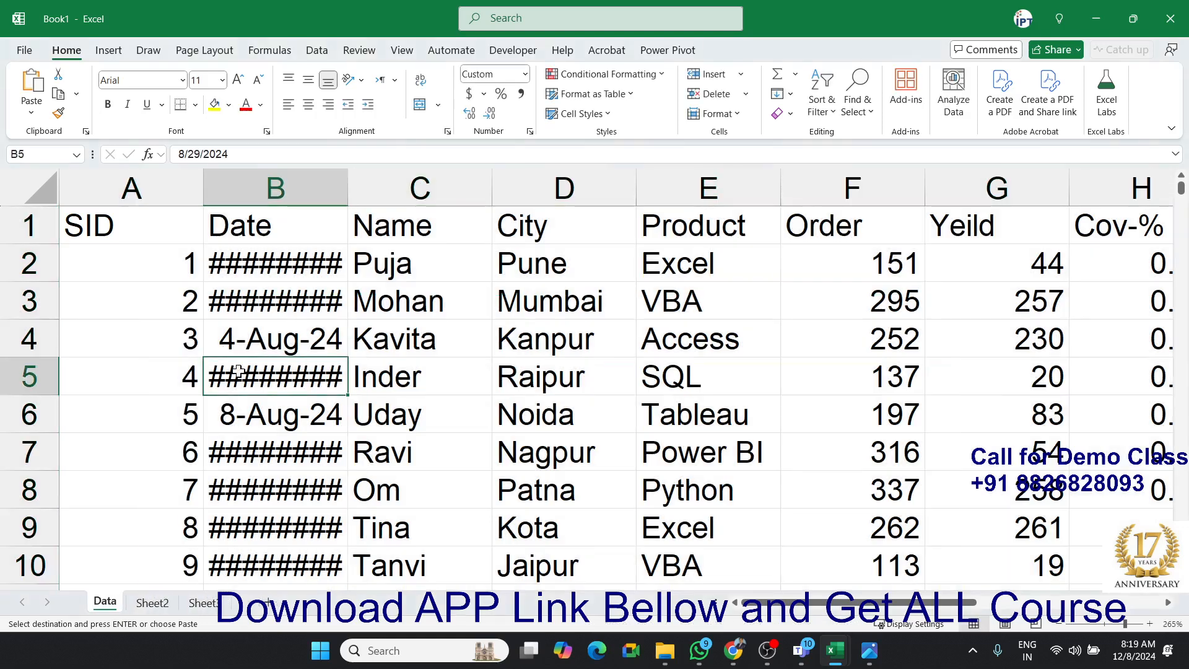
# Copy the header row SID through Gross-Profit from the Data sheet into row 1 of Sheet2.
pyautogui.click(156, 602)
pyautogui.click(106, 601)
pyautogui.click(106, 227)
pyautogui.hotkey('ctrl', 'shift', 'Right')
pyautogui.hotkey('ctrl', 'c')
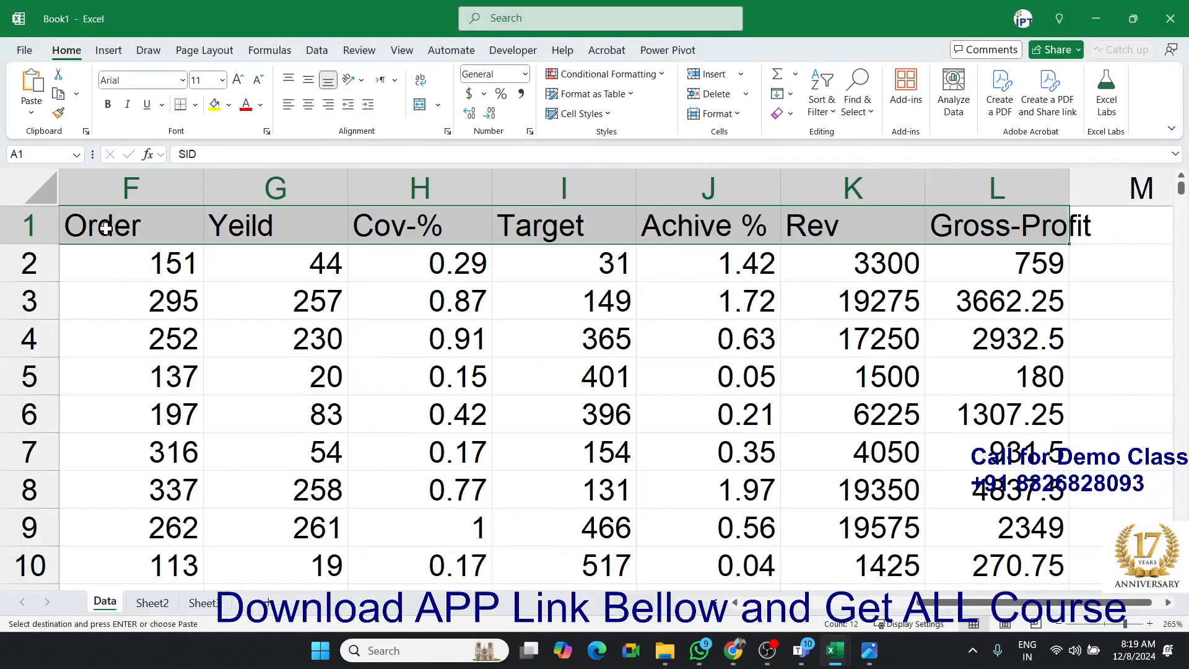
pyautogui.click(152, 604)
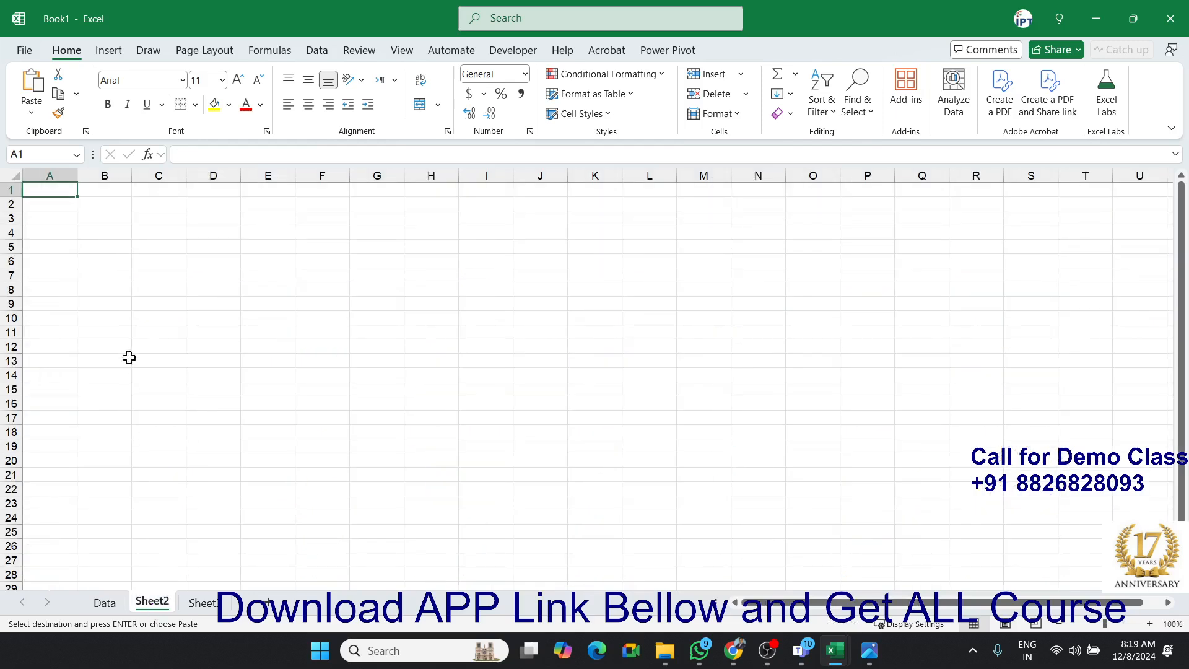
pyautogui.hotkey('ctrl', 'v')
pyautogui.scroll(1, 83, 261)
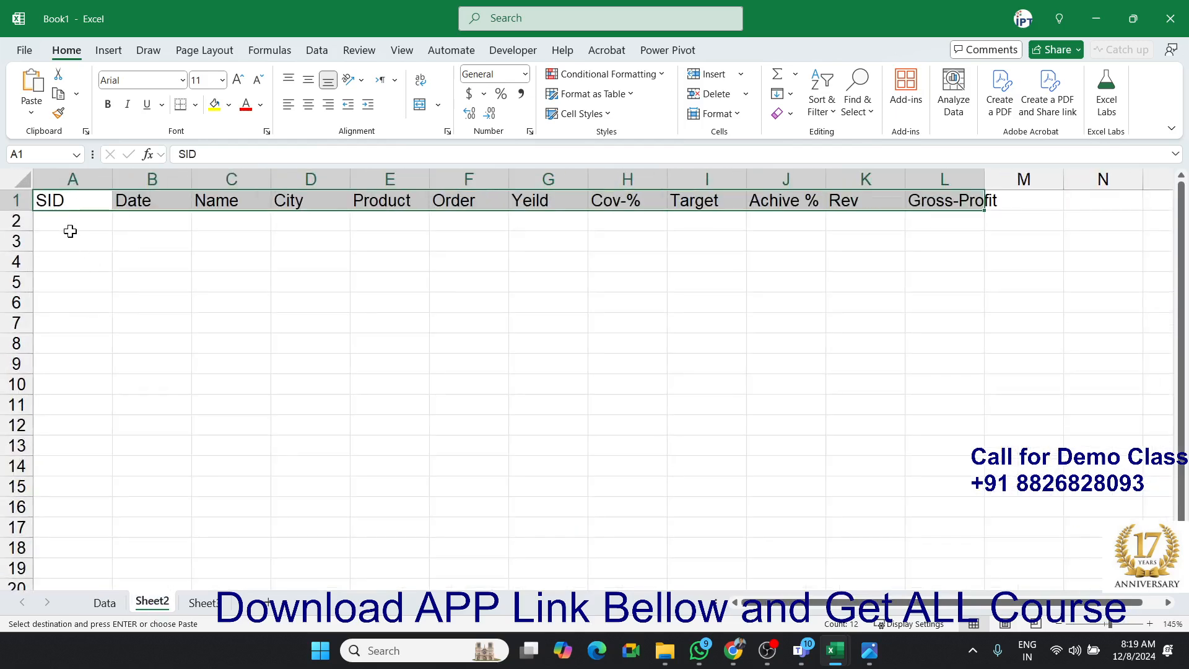
# Enter 12 as the SID in cell A2 of Sheet2.
pyautogui.click(54, 221)
pyautogui.write('12')
pyautogui.press('Return')
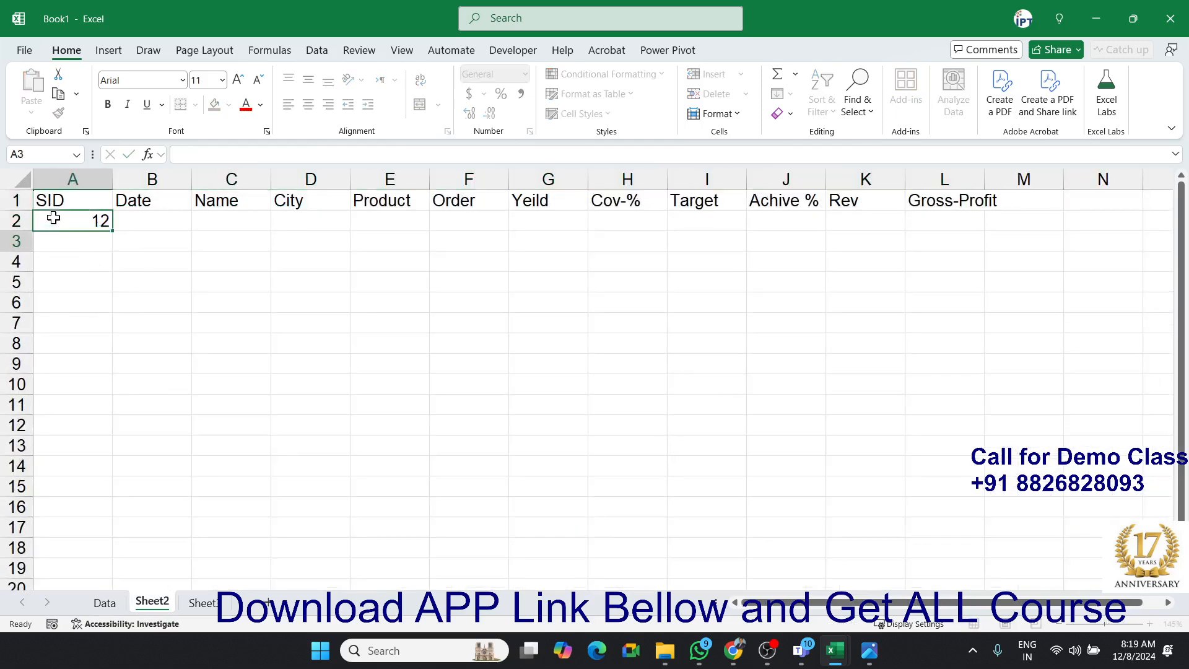
# Start a VLOOKUP formula in cell B2 of Sheet2 with A2 as the lookup value.
pyautogui.press('Right')
pyautogui.press('Up')
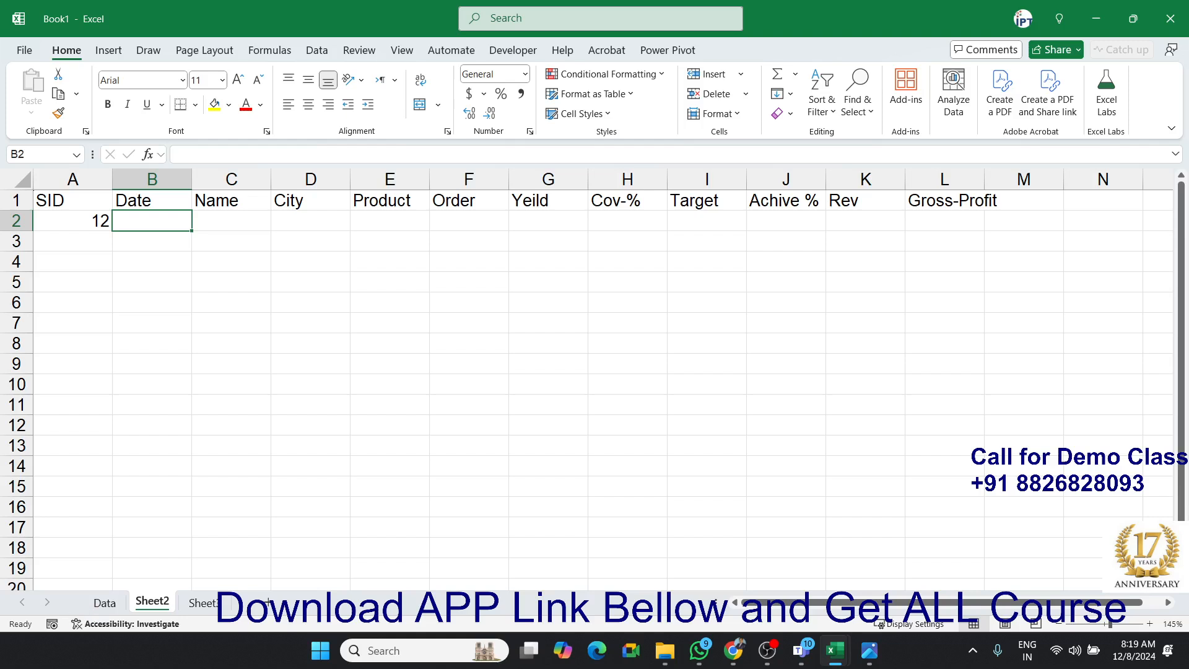
pyautogui.hotkey('alt', 'Tab')
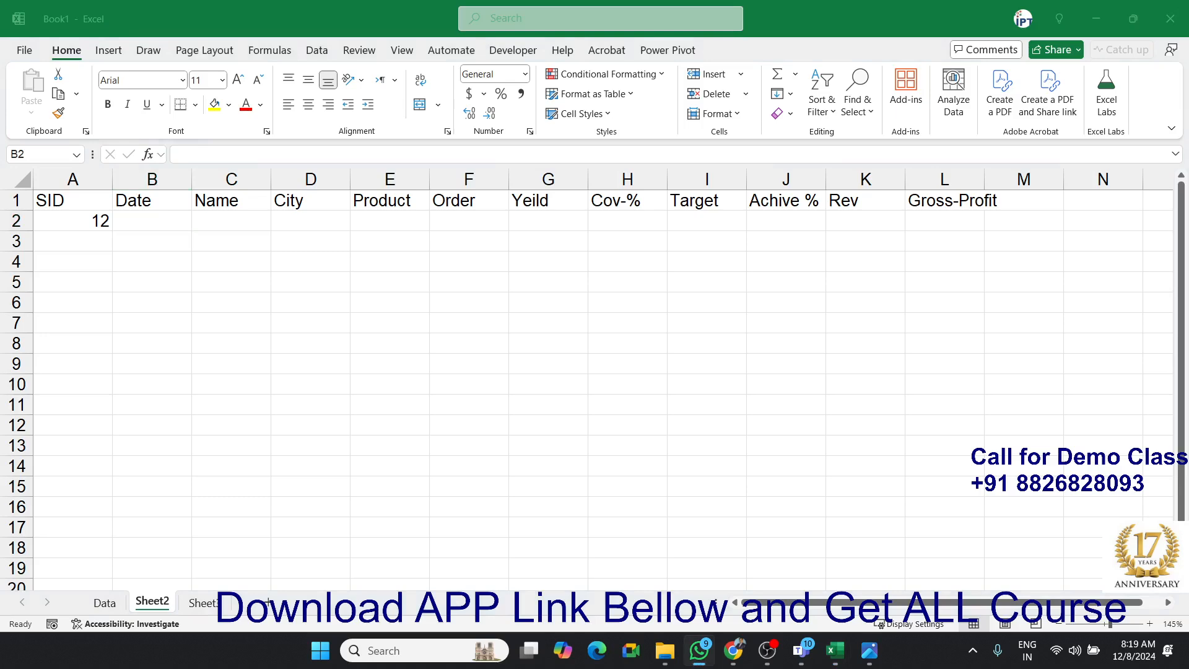
pyautogui.click(134, 223)
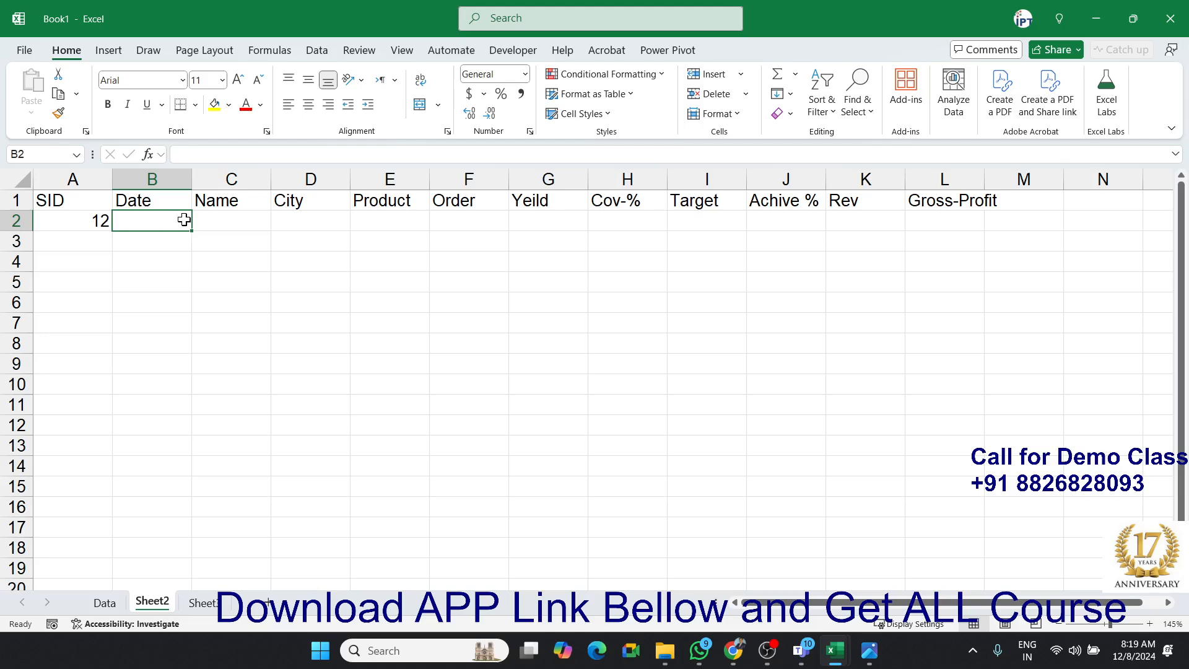
pyautogui.keyDown('ctrl'); pyautogui.scroll(4, 191, 239); pyautogui.keyUp('ctrl')
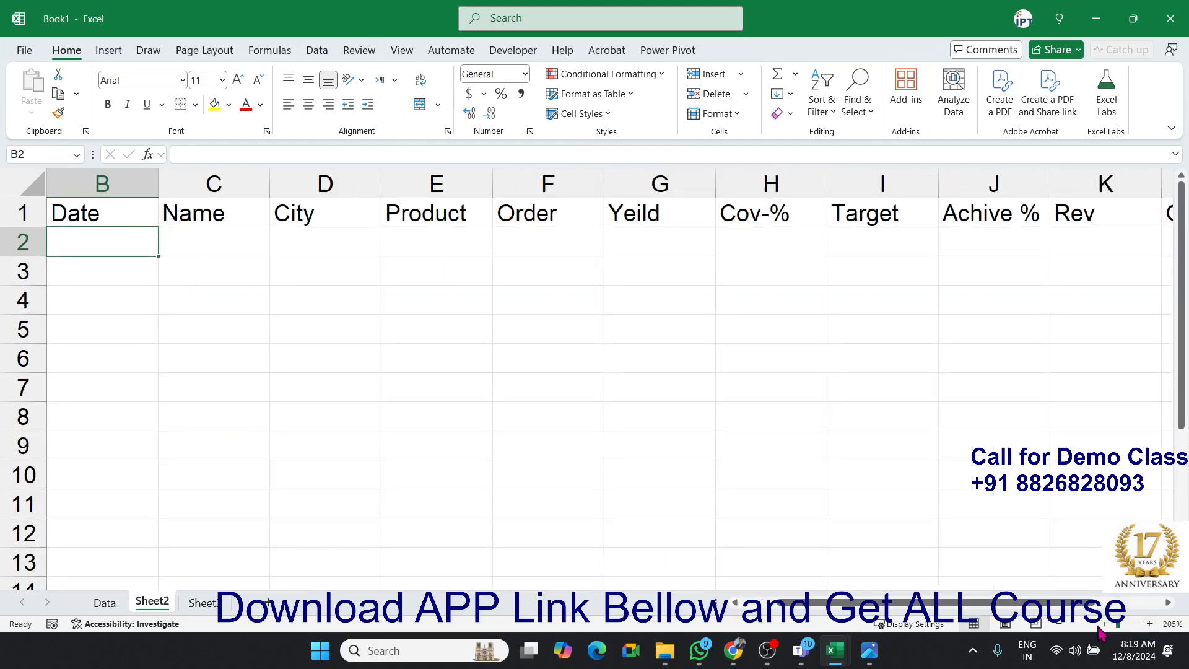
pyautogui.moveTo(998, 603); pyautogui.dragTo(809, 607)
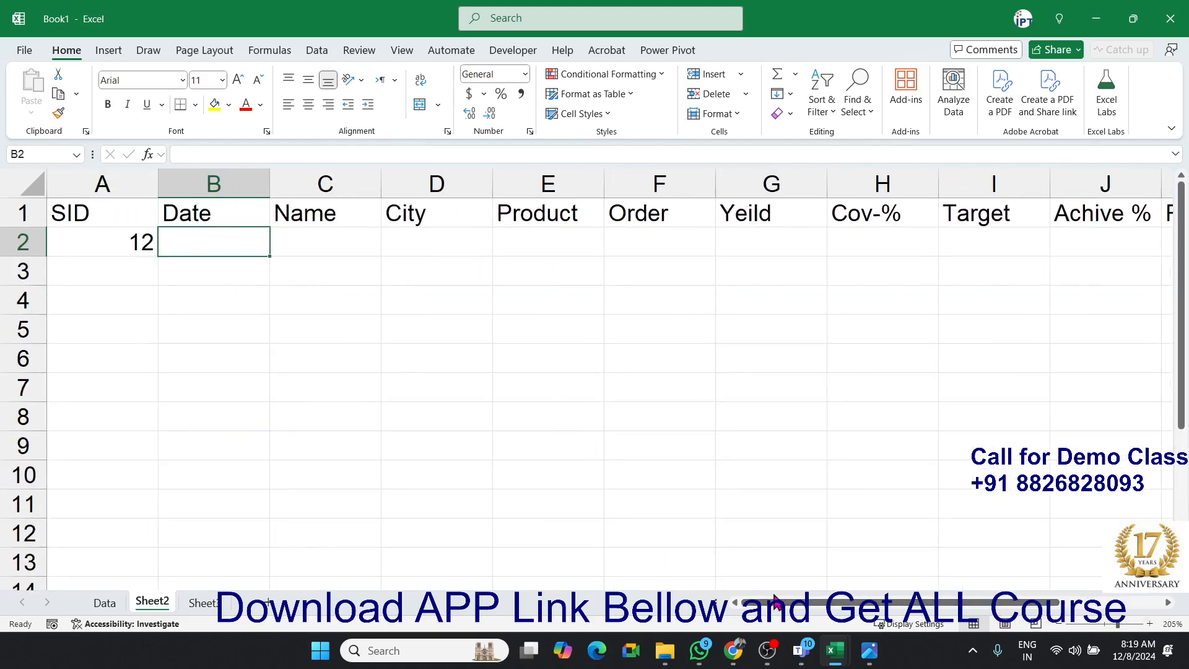
pyautogui.write('=vl')
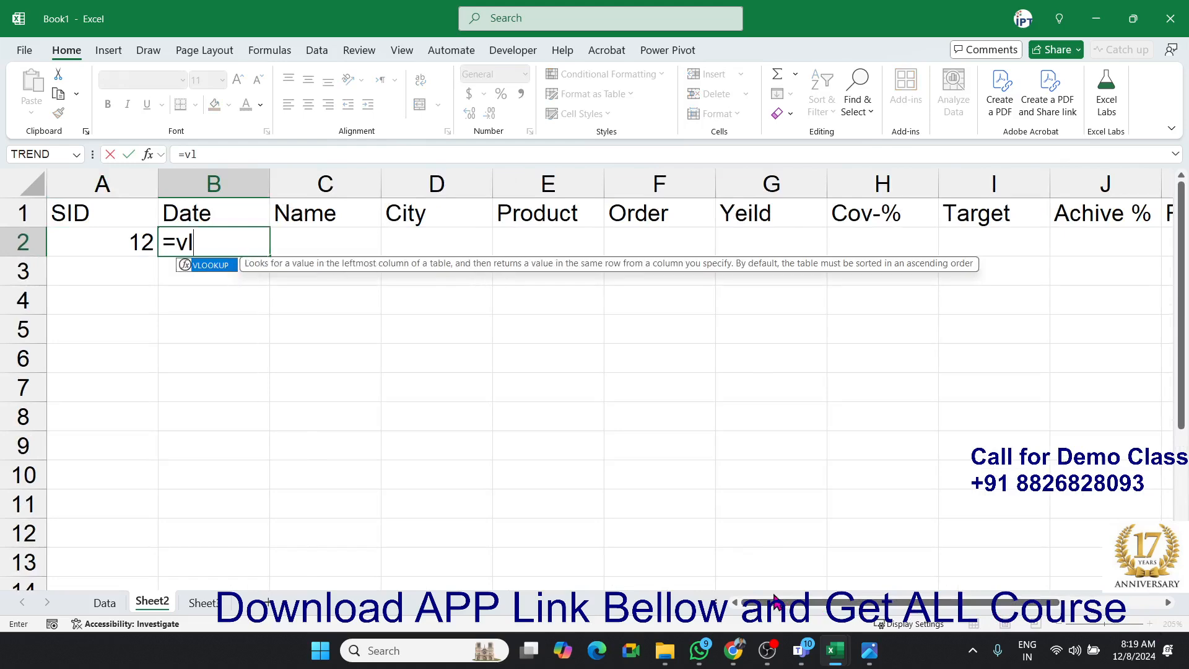
pyautogui.press('Tab')
pyautogui.press('Left')
pyautogui.write(',')
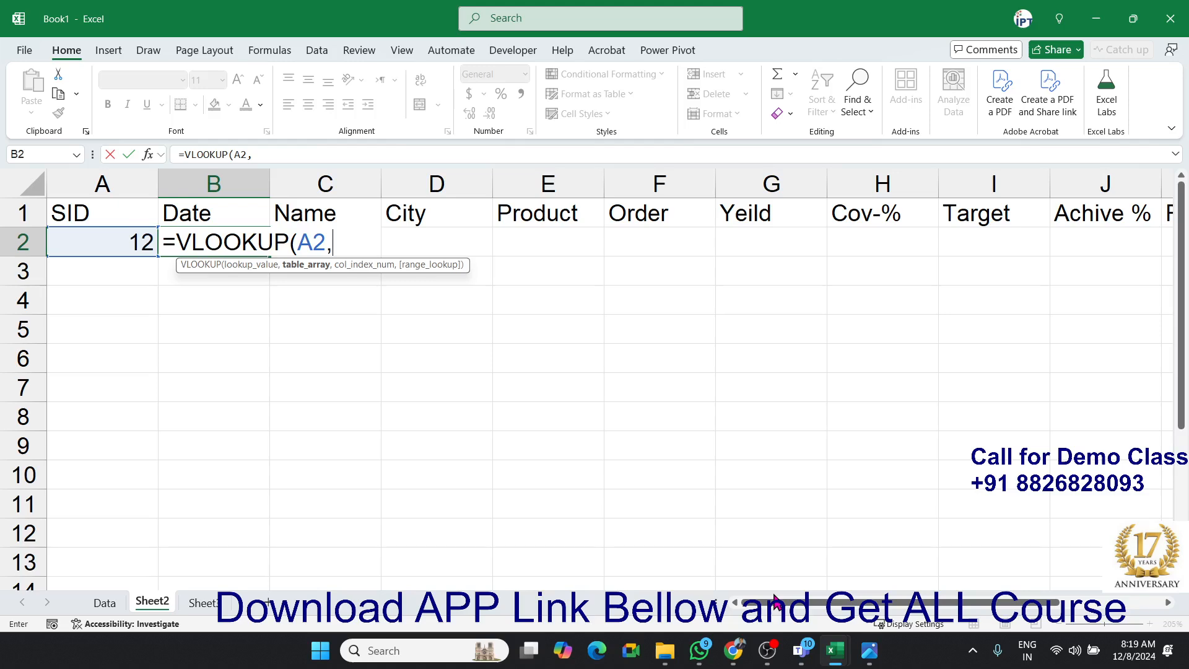
# Set the VLOOKUP table array to columns A:L of the Data sheet.
pyautogui.click(105, 602)
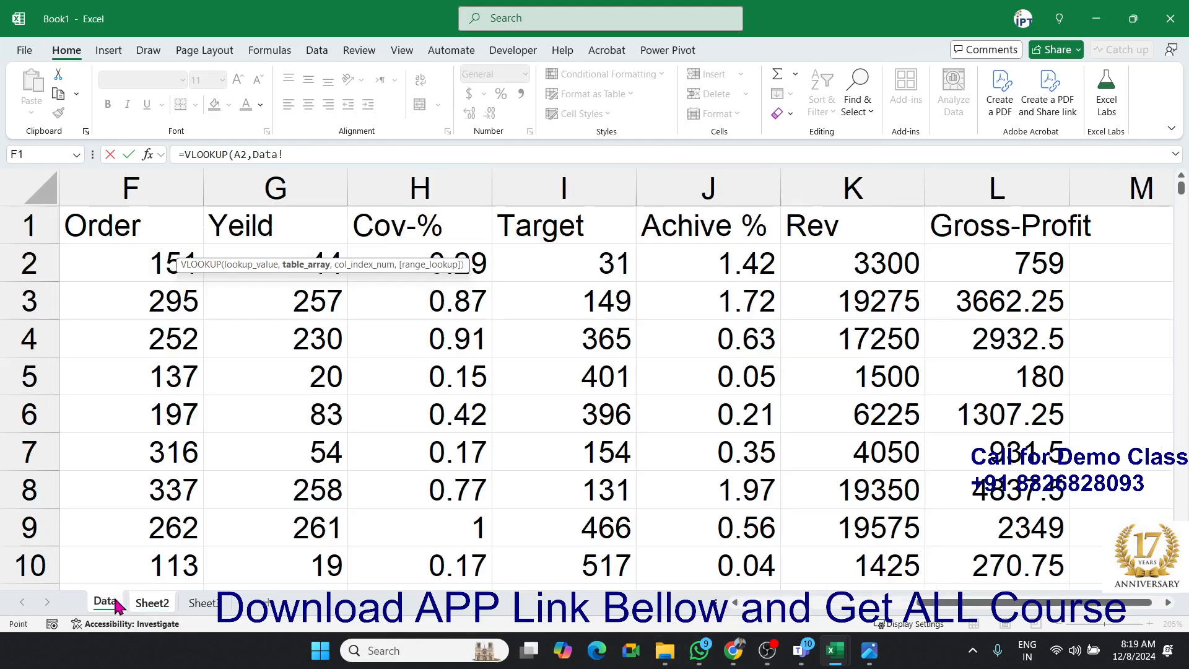
pyautogui.click(135, 286)
pyautogui.hotkey('ctrl', 'Left')
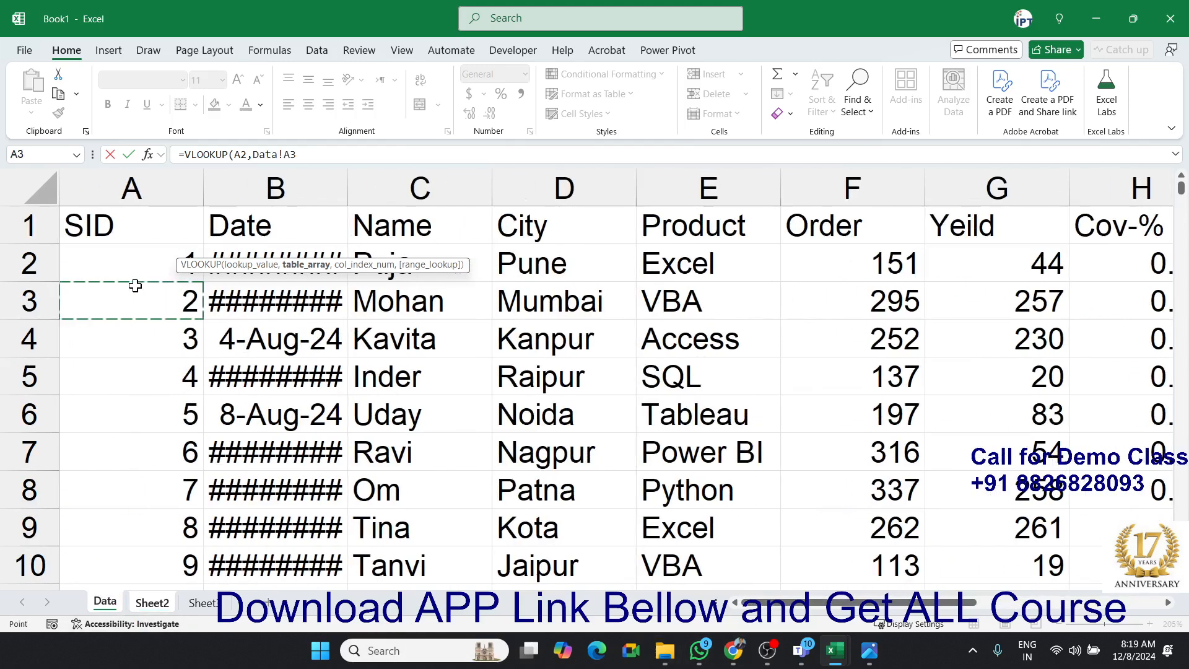
pyautogui.hotkey('ctrl', 'space')
pyautogui.hotkey('ctrl', 'shift', 'Right')
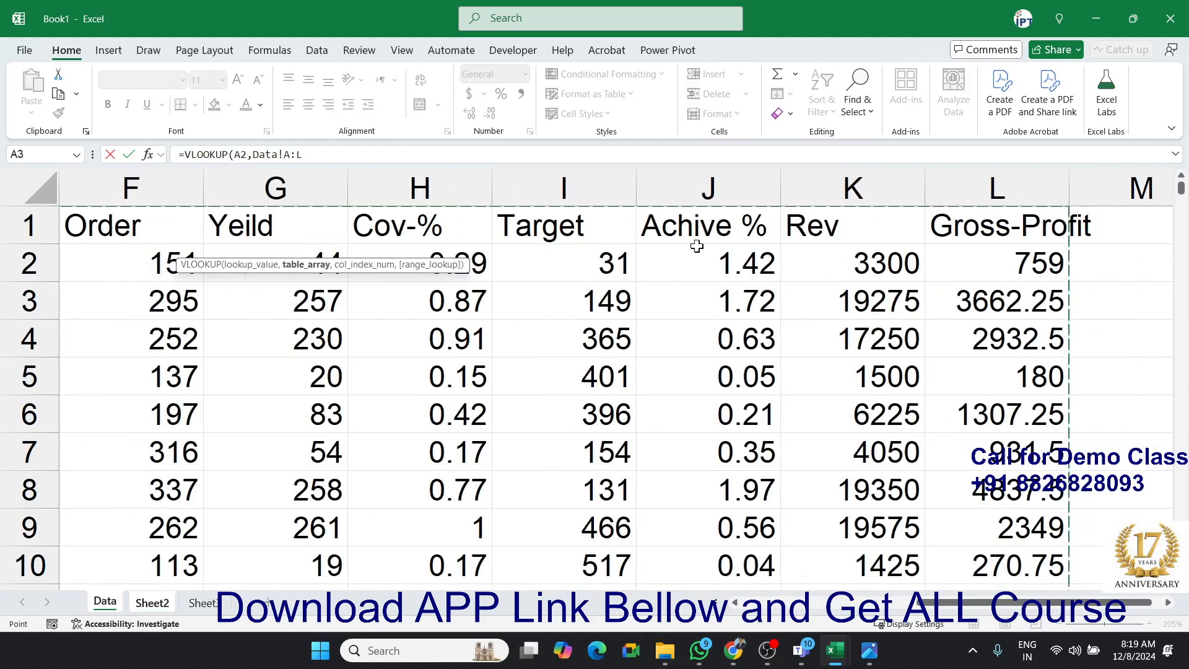
pyautogui.moveTo(926, 601); pyautogui.dragTo(752, 619)
# Complete the VLOOKUP with column indexes {2,3,4,5,6,7,8,9,10,11,12} and range lookup 0, and enter the formula.
pyautogui.click(321, 155)
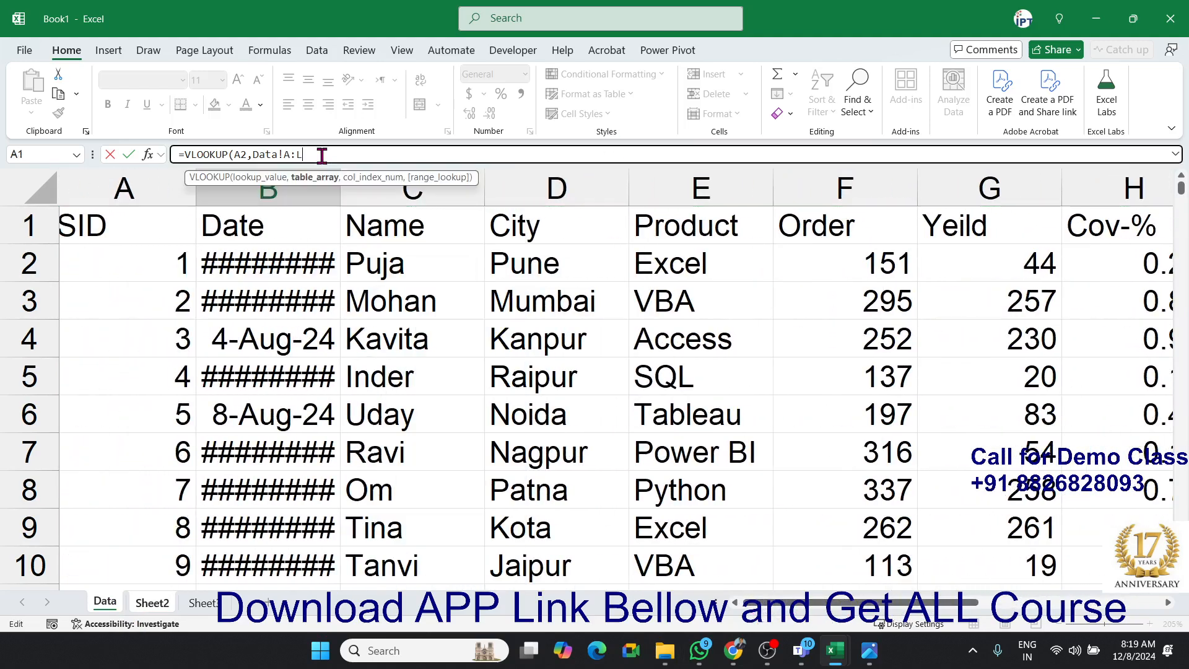
pyautogui.write(',{')
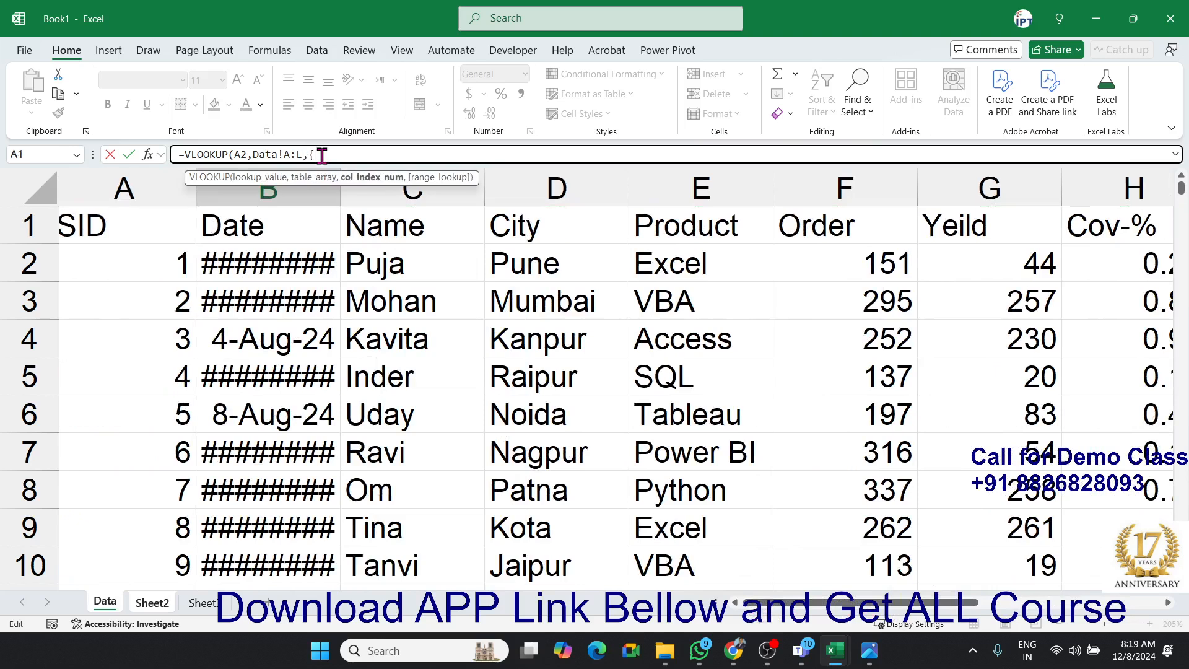
pyautogui.write('2,3,4,5,6,7,8,9,10,11,12},')
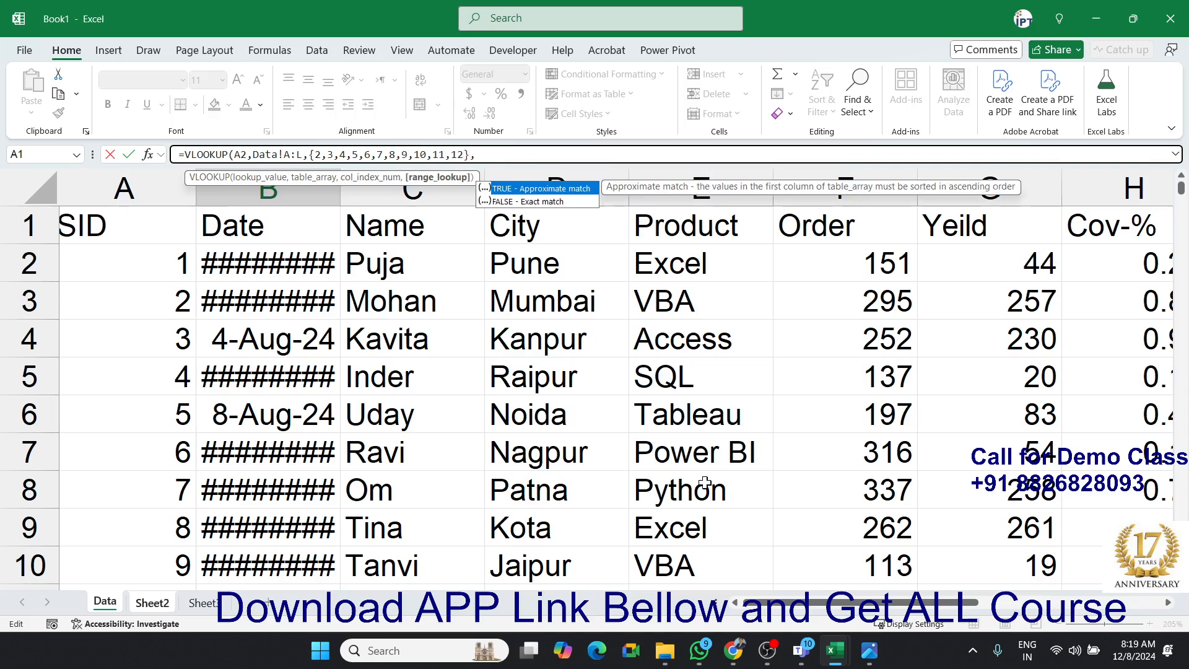
pyautogui.write('0)')
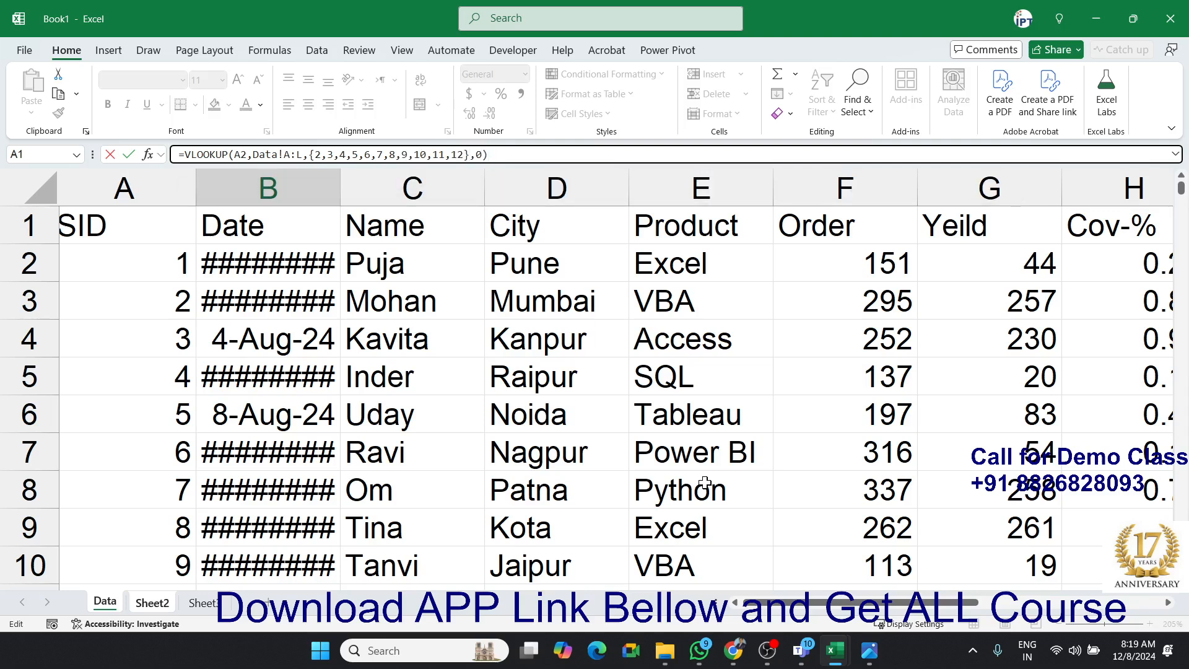
pyautogui.press('Return')
# Examine the VLOOKUP results across row 2 of Sheet2, from Date to Gross-Profit, and return to the SID cell.
pyautogui.press('Up')
pyautogui.press('Right')
pyautogui.press('Right')
pyautogui.press('Right')
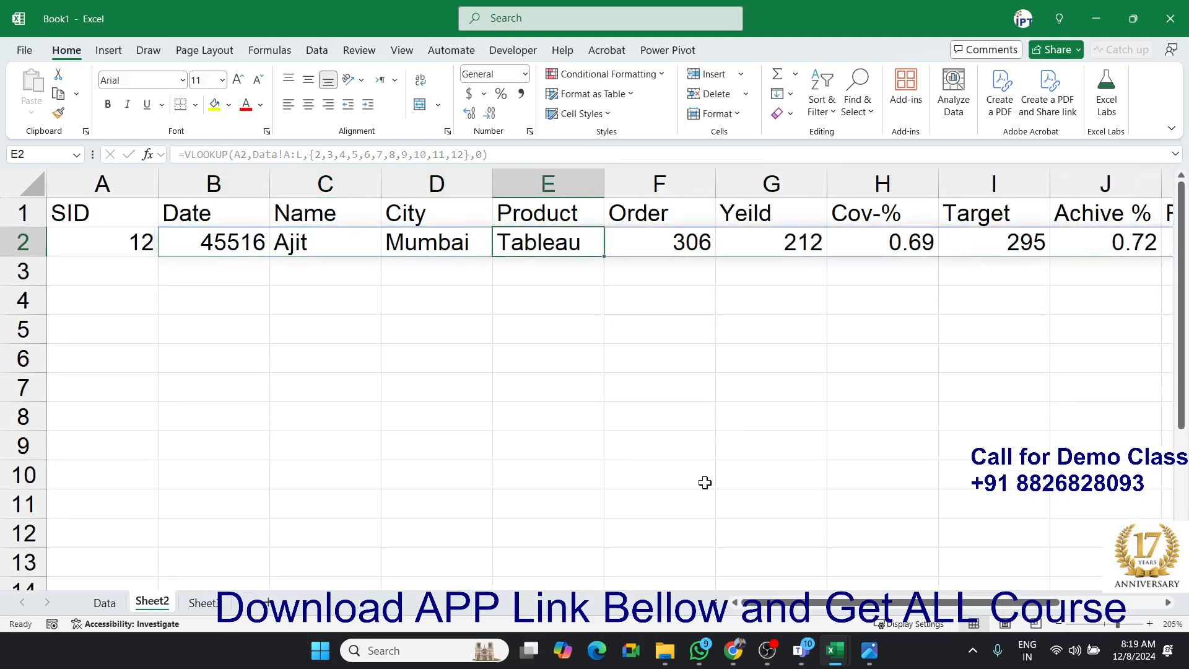
pyautogui.press('Right')
pyautogui.press('Right')
pyautogui.press('Right')
pyautogui.press('Right')
pyautogui.press('Right')
pyautogui.press('Right')
pyautogui.press('Right')
pyautogui.press('Right')
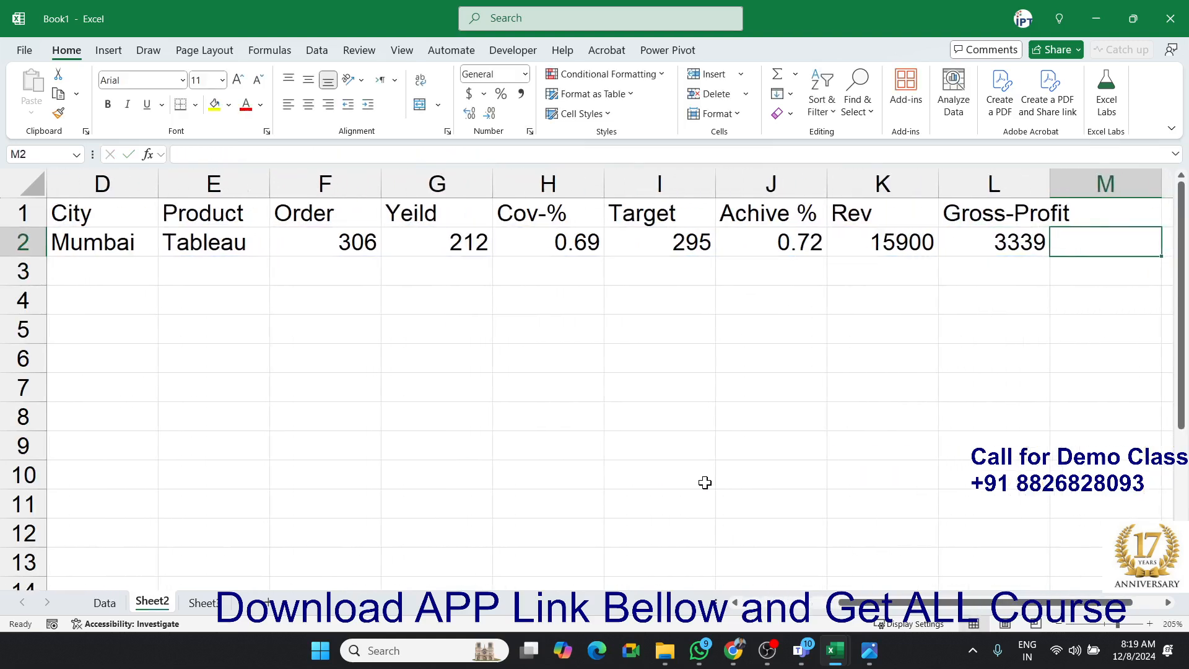
pyautogui.press('Left')
pyautogui.press('Left')
pyautogui.press('Left')
pyautogui.press('Left')
pyautogui.press('Left')
pyautogui.press('Left')
pyautogui.press('Left')
pyautogui.press('Left')
pyautogui.press('Left')
pyautogui.press('Left')
pyautogui.press('Left')
pyautogui.press('Left')
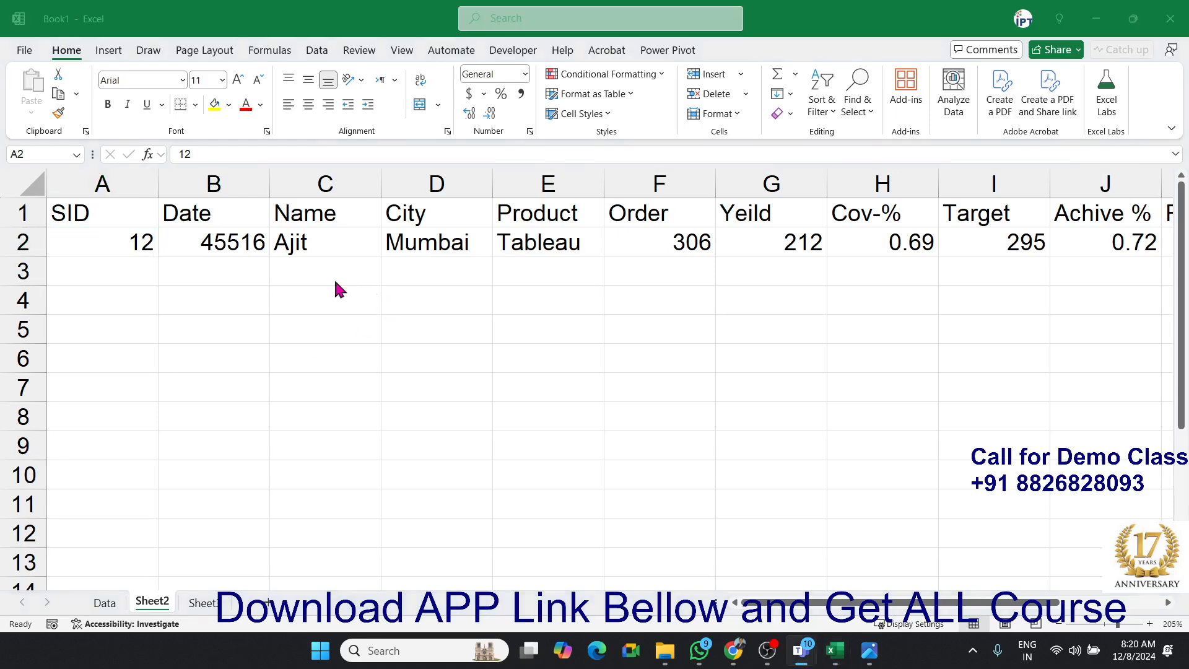
pyautogui.click(136, 266)
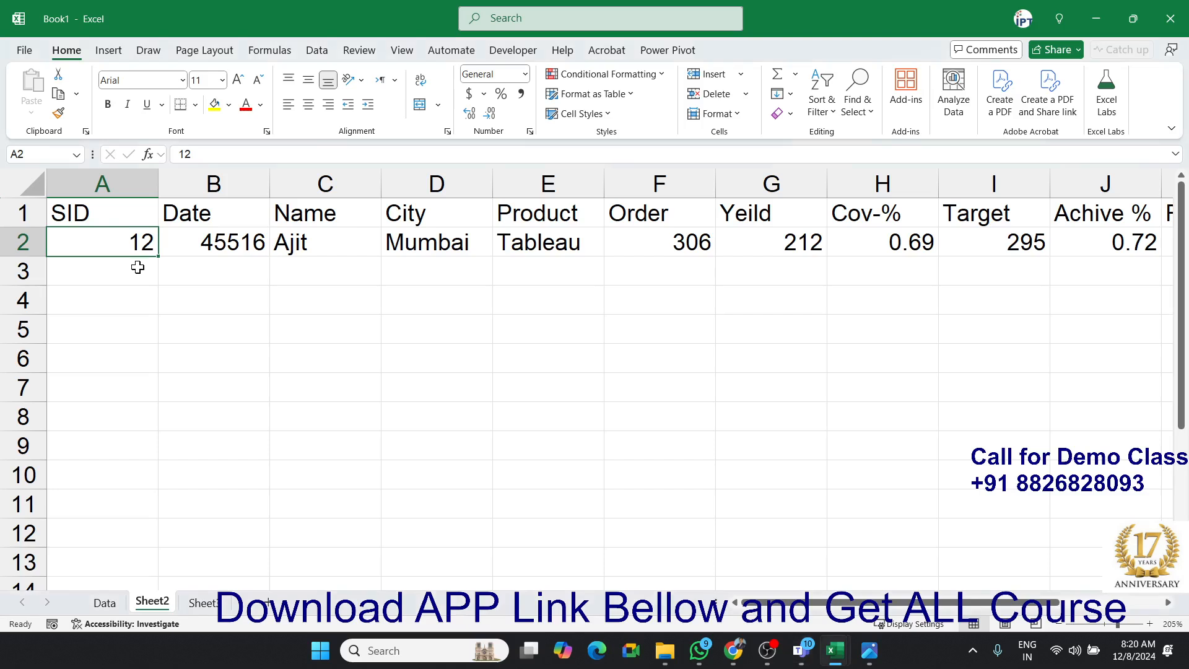
# Fill the VLOOKUP formula from B2 down through row 7 and return to cell B2.
pyautogui.click(195, 251)
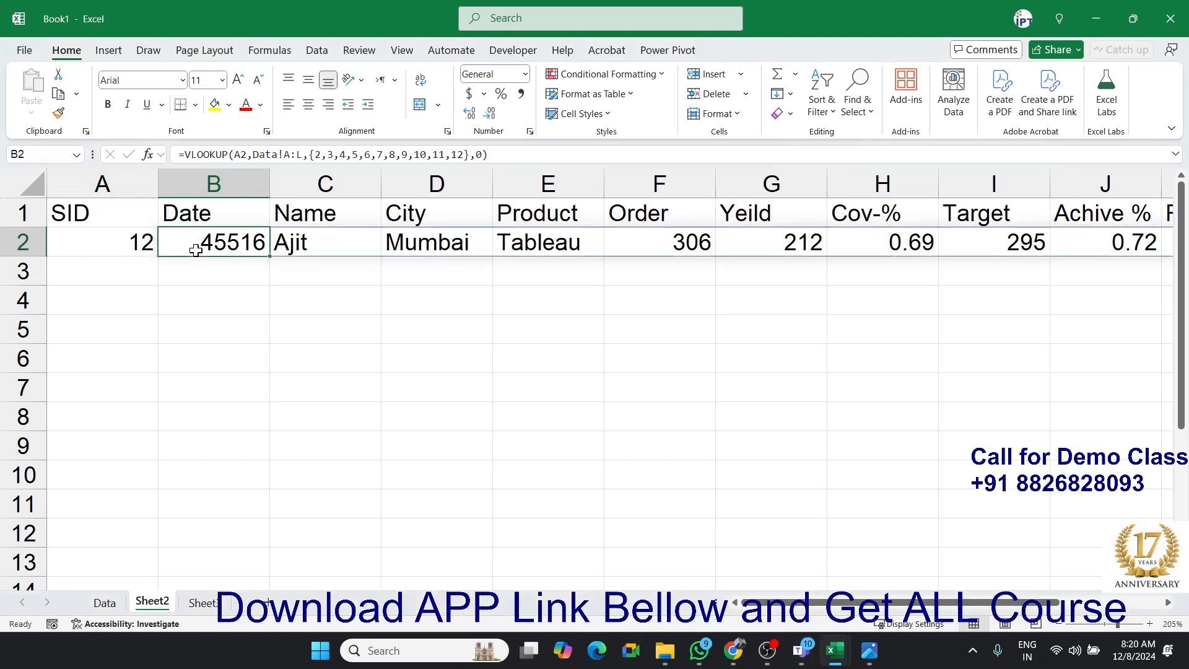
pyautogui.hotkey('ctrl', 'shift', 'Right')
pyautogui.hotkey('shift', 'Down')
pyautogui.hotkey('shift', 'Down')
pyautogui.hotkey('shift', 'Down')
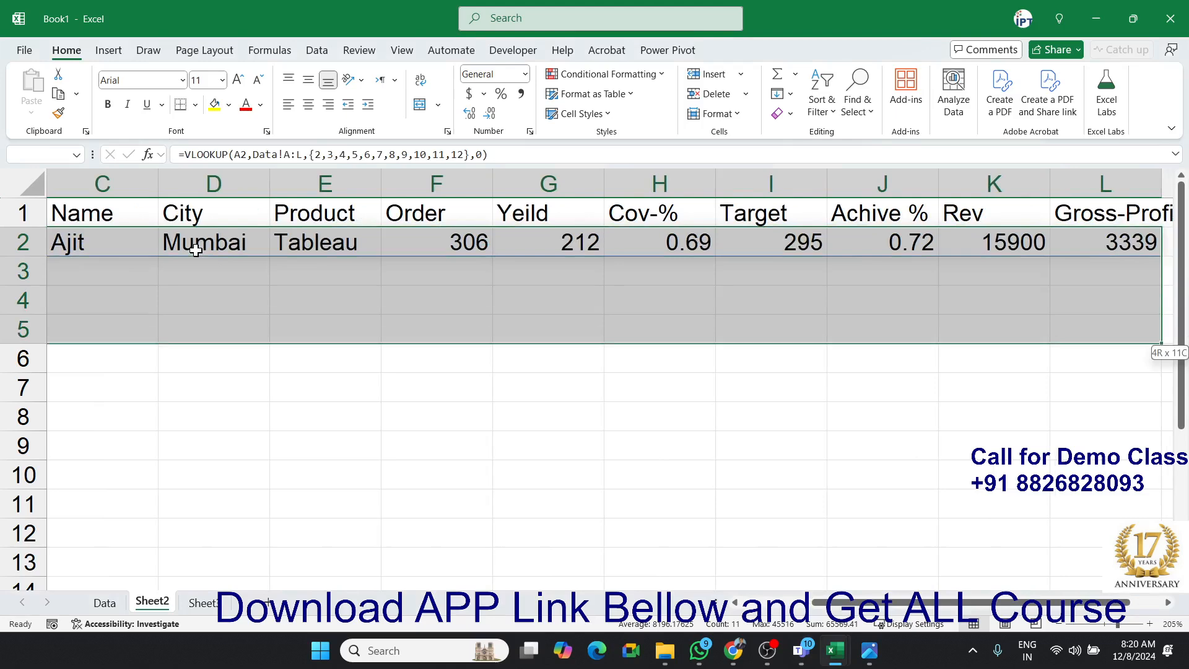
pyautogui.hotkey('shift', 'Down')
pyautogui.hotkey('shift', 'Down')
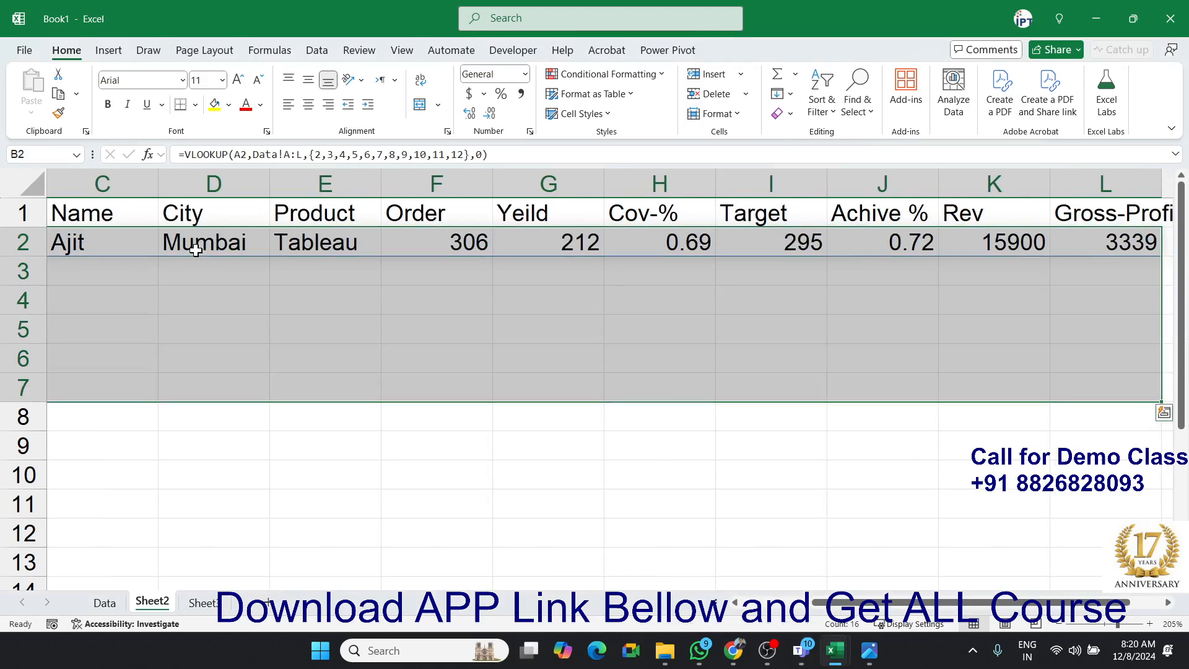
pyautogui.press('Left')
pyautogui.press('Right')
pyautogui.press('Down')
pyautogui.press('Down')
pyautogui.press('Down')
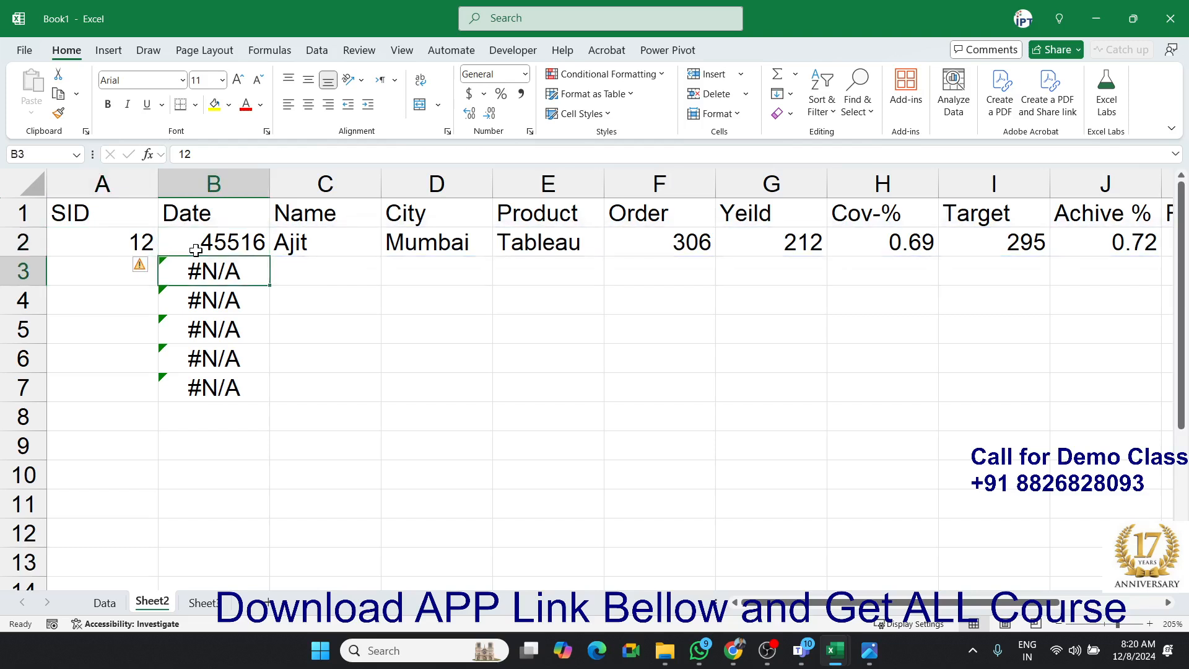
pyautogui.press('Up')
pyautogui.press('Up')
pyautogui.press('Up')
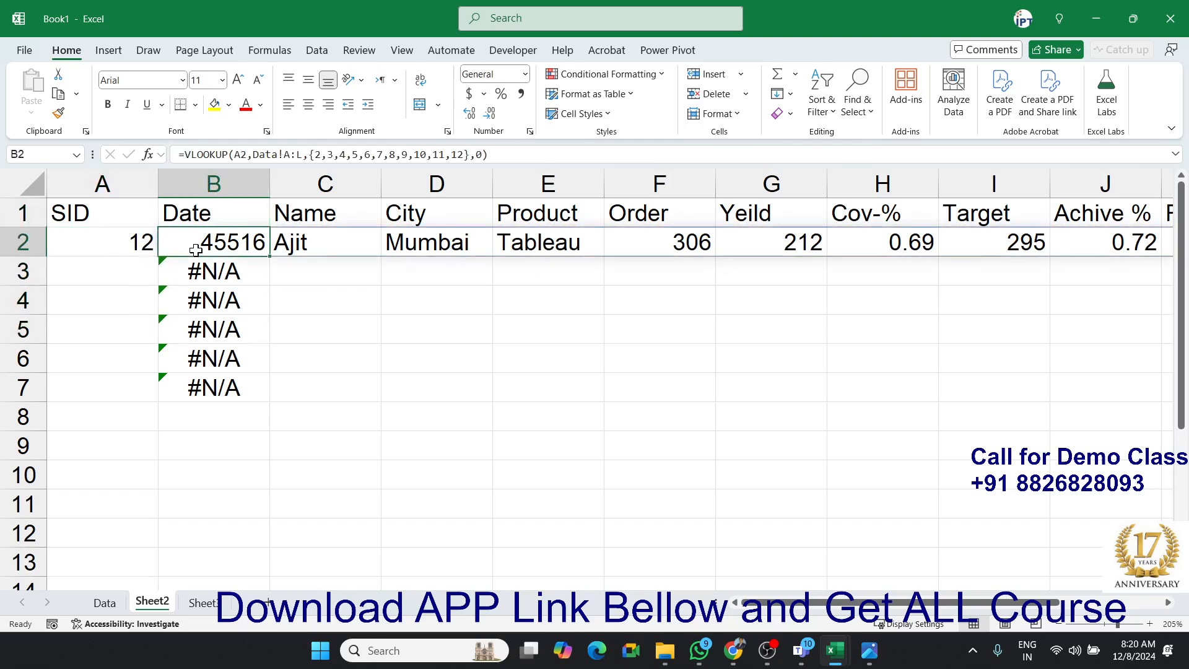
# Wrap the VLOOKUP in cell B2 in IFERROR with an empty string "" as the value if error.
pyautogui.press('F2')
pyautogui.press('Left')
pyautogui.press('Left')
pyautogui.press('Left')
pyautogui.press('Left')
pyautogui.press('Left')
pyautogui.press('Left')
pyautogui.press('Left')
pyautogui.press('Left')
pyautogui.press('Left')
pyautogui.press('Left')
pyautogui.press('Left')
pyautogui.press('Left')
pyautogui.press('Left')
pyautogui.press('Left')
pyautogui.press('Left')
pyautogui.press('Left')
pyautogui.press('Left')
pyautogui.press('Left')
pyautogui.press('Left')
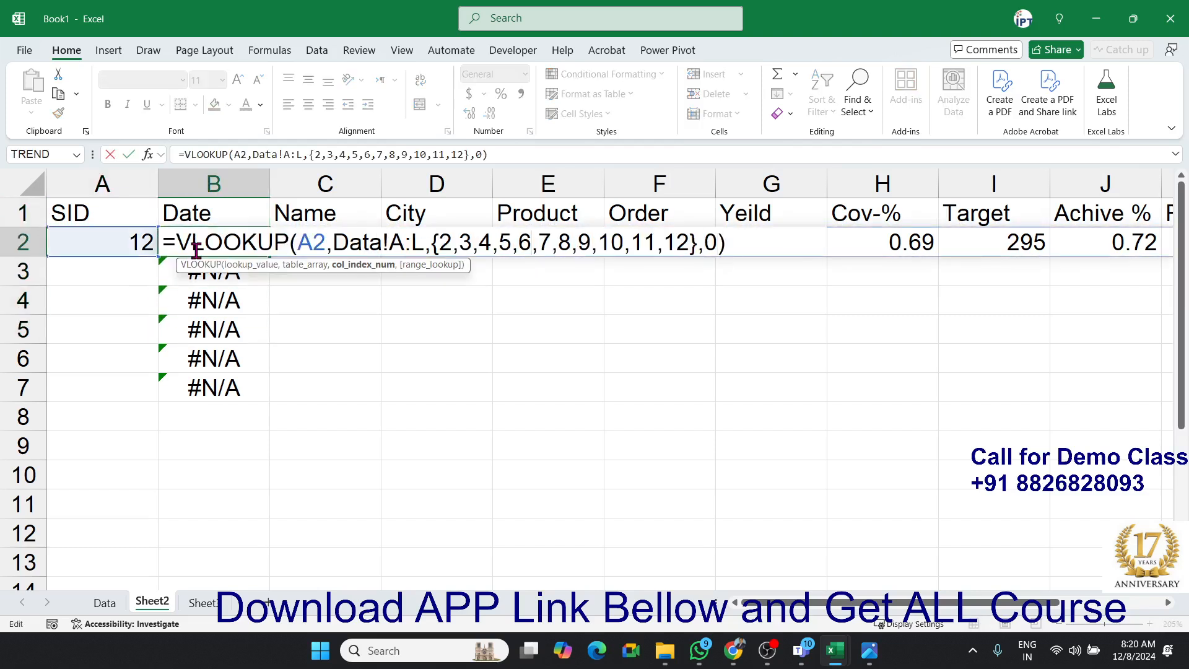
pyautogui.press('Left')
pyautogui.press('Left')
pyautogui.press('Left')
pyautogui.press('Left')
pyautogui.press('Left')
pyautogui.press('Left')
pyautogui.press('Left')
pyautogui.press('Left')
pyautogui.press('Left')
pyautogui.press('Left')
pyautogui.press('Left')
pyautogui.press('Left')
pyautogui.press('Left')
pyautogui.press('Left')
pyautogui.press('Left')
pyautogui.press('Left')
pyautogui.press('Left')
pyautogui.press('Left')
pyautogui.press('Left')
pyautogui.press('Left')
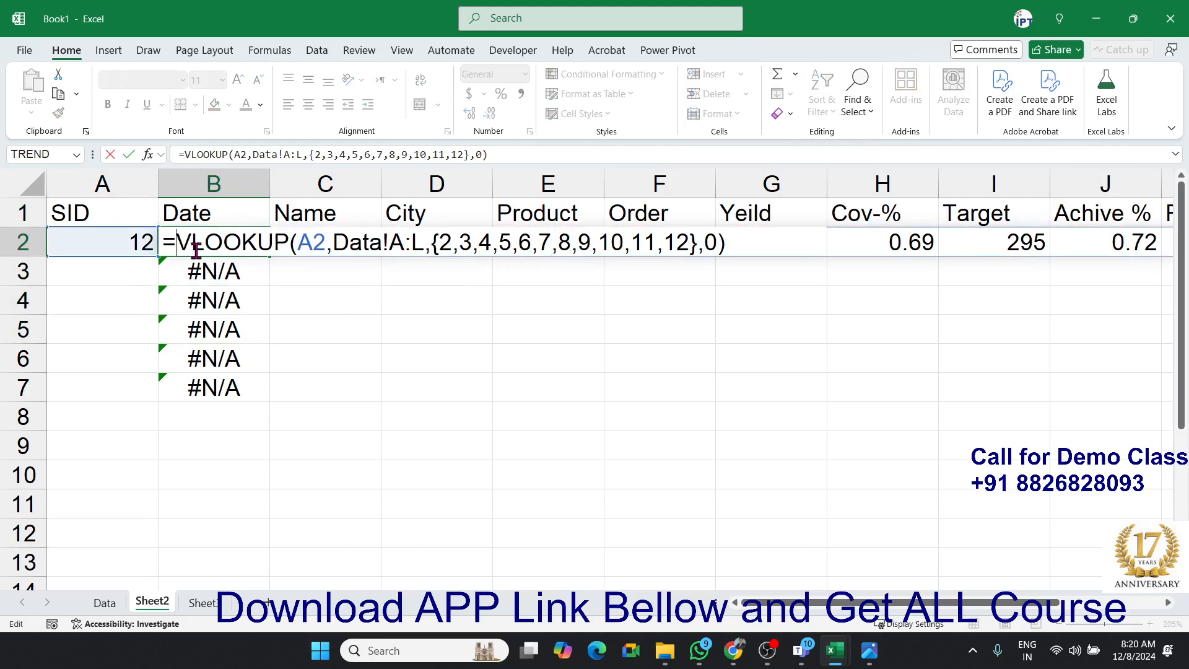
pyautogui.write('IF')
pyautogui.press('Down')
pyautogui.press('Tab')
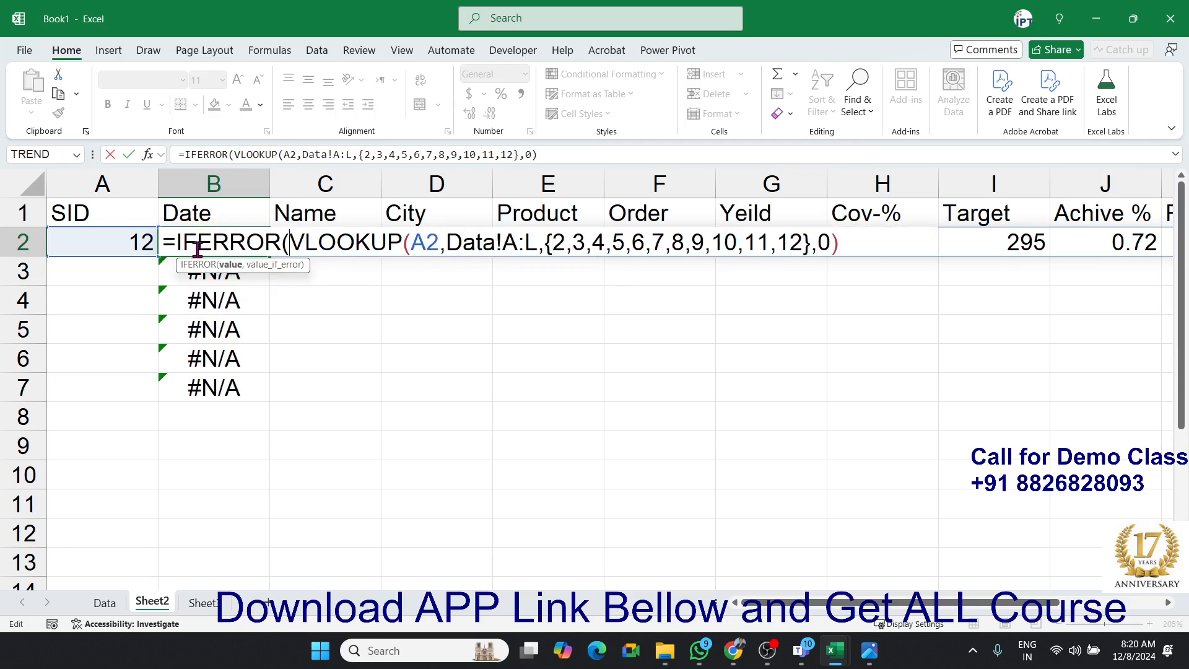
pyautogui.click(888, 240)
pyautogui.write(',"")')
pyautogui.press('Return')
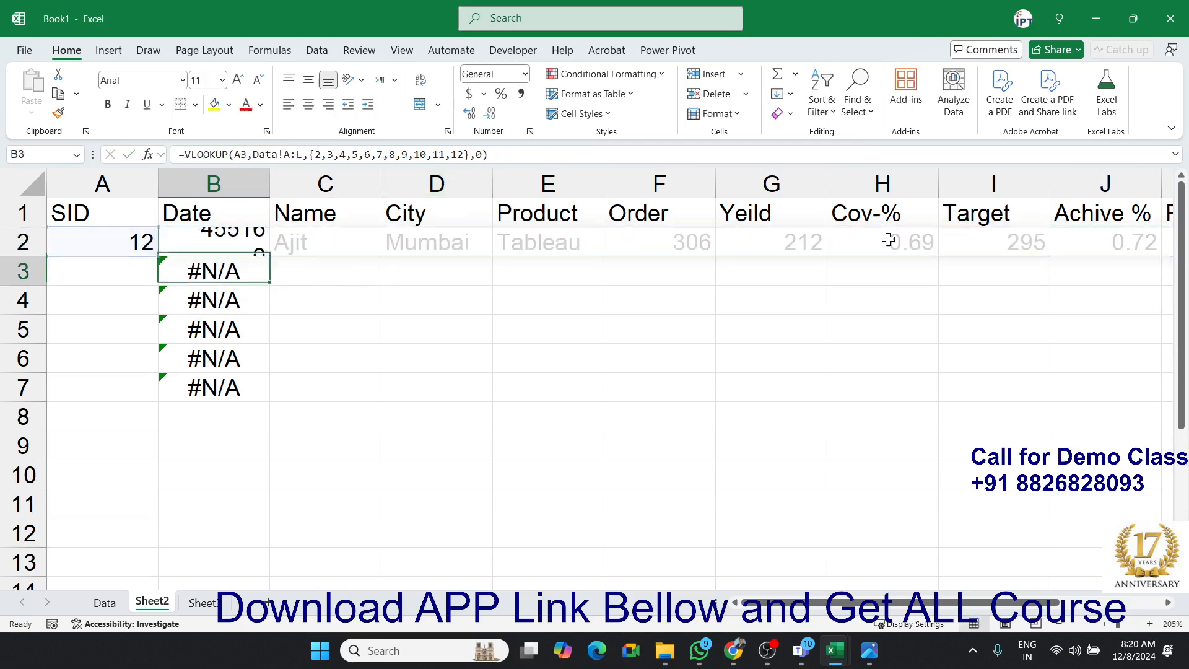
# Fill the IFERROR formula from B2 down to B7.
pyautogui.press('Up')
pyautogui.hotkey('shift', 'Down')
pyautogui.hotkey('shift', 'Down')
pyautogui.hotkey('shift', 'Down')
pyautogui.hotkey('shift', 'Down')
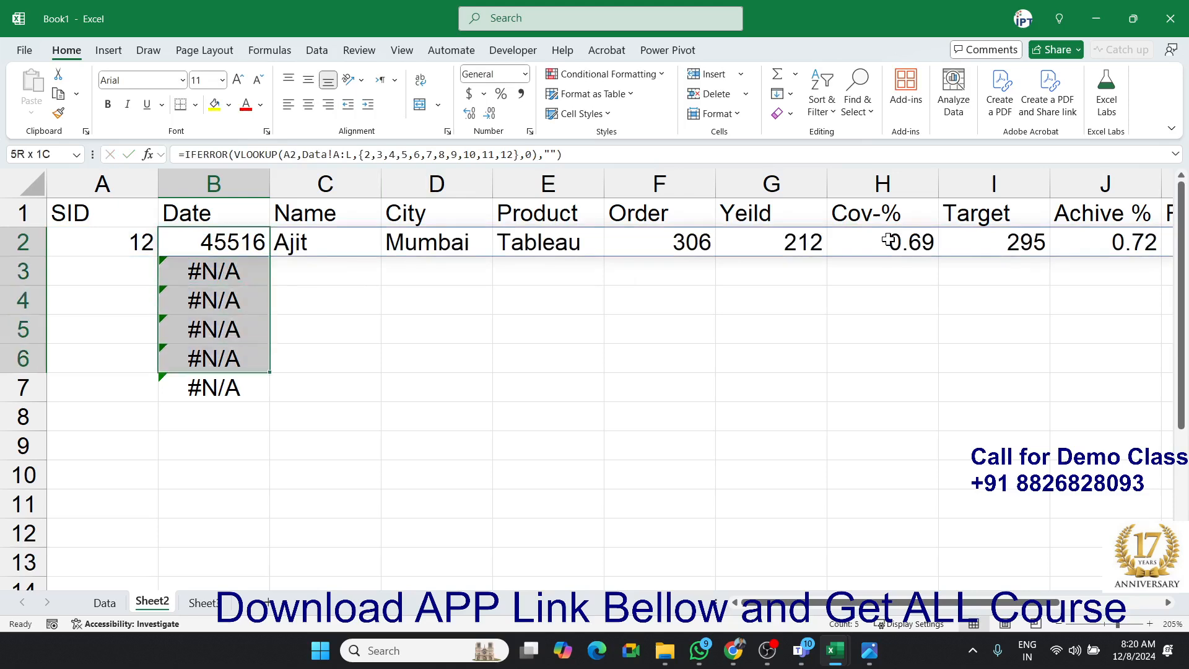
pyautogui.hotkey('shift', 'Down')
pyautogui.hotkey('ctrl', 'd')
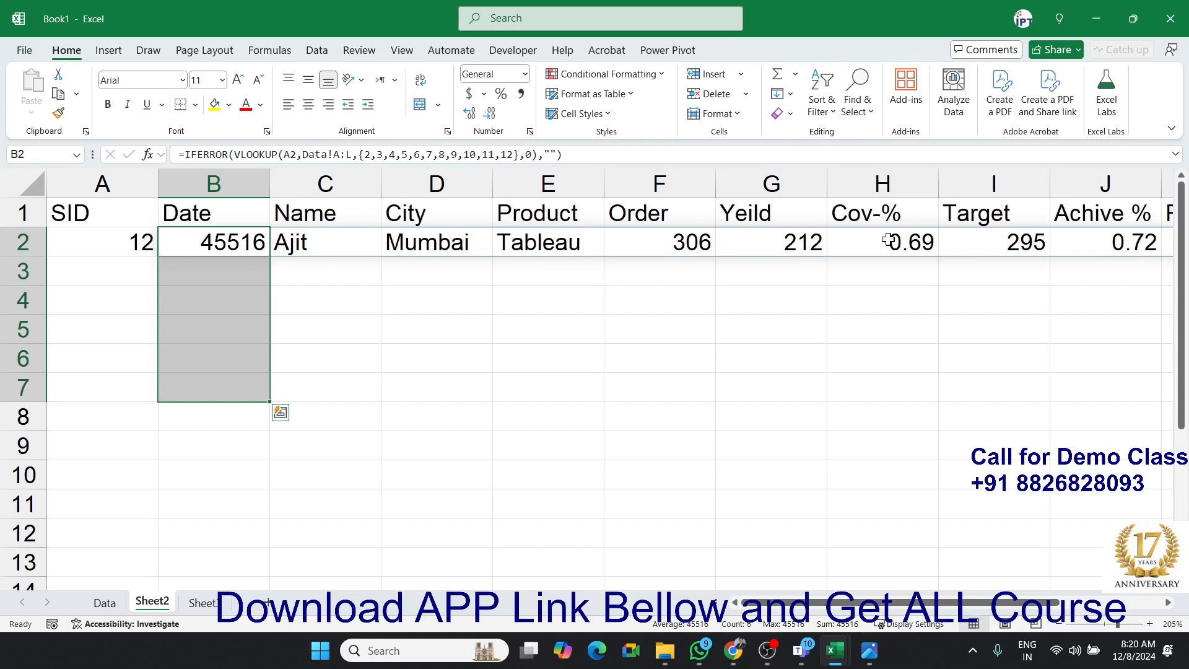
# Enter the SIDs 15, 62, 100, 120, 500 and 65 in cells A3 to A8.
pyautogui.press('Left')
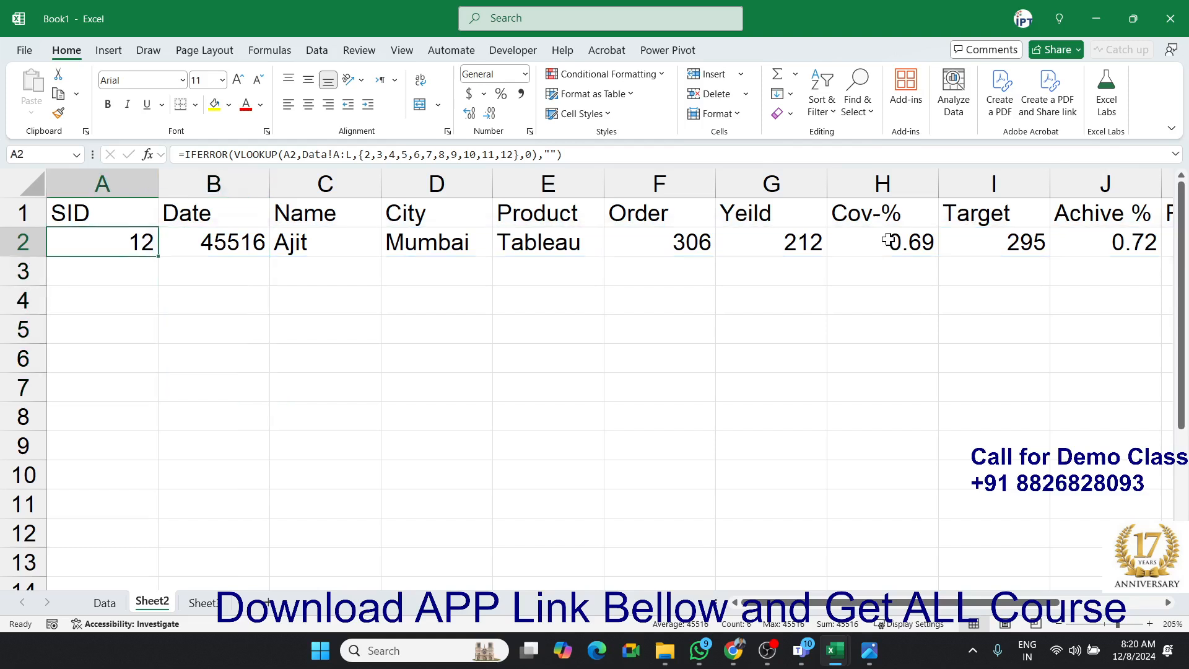
pyautogui.press('Down')
pyautogui.write('15')
pyautogui.press('Return')
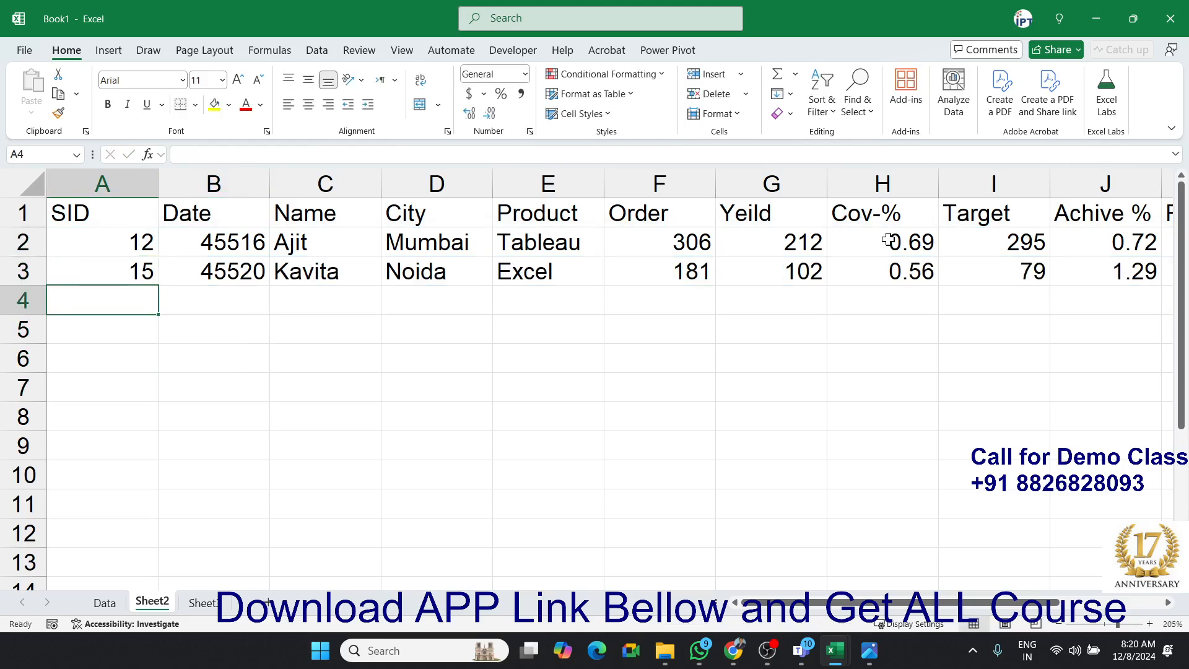
pyautogui.write('62')
pyautogui.press('Return')
pyautogui.write('100')
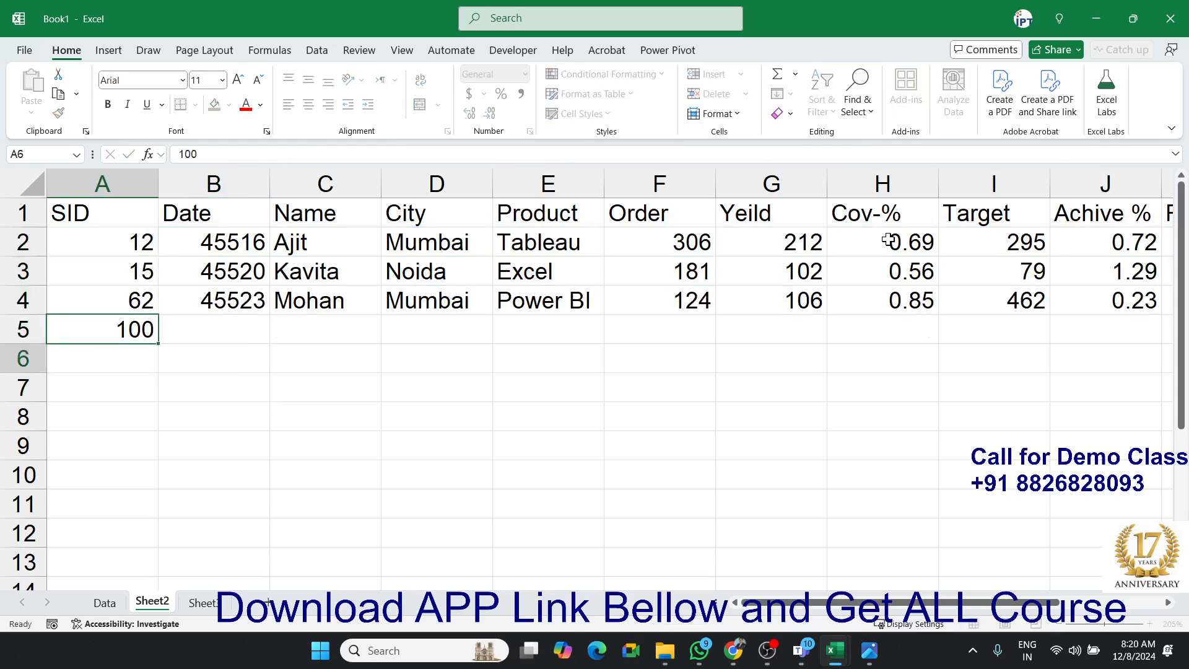
pyautogui.press('Return')
pyautogui.write('120')
pyautogui.press('Return')
pyautogui.write('500')
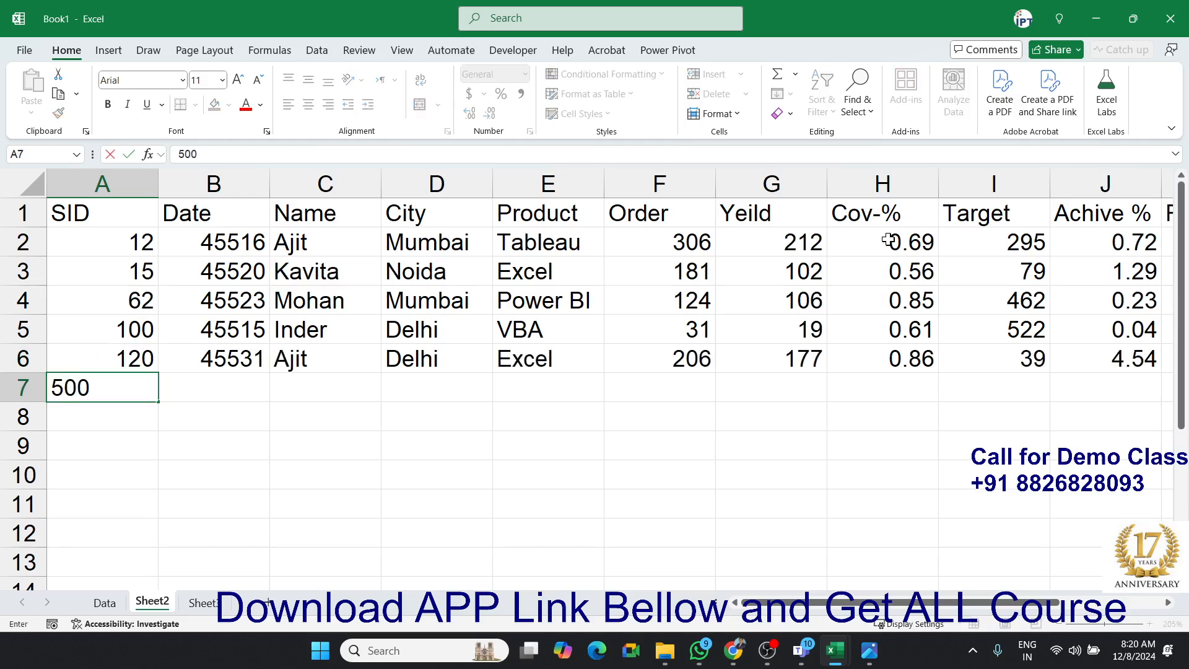
pyautogui.press('Return')
pyautogui.write('65')
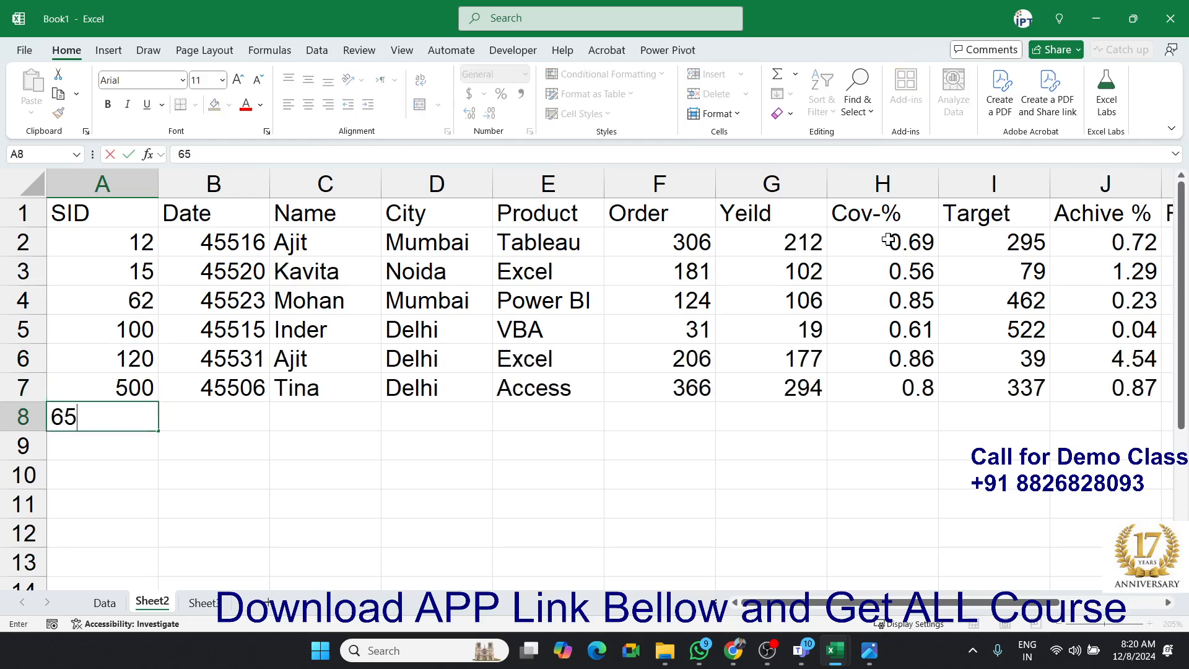
pyautogui.press('Return')
# Fill the lookup formula from B7 down to B8.
pyautogui.press('Up')
pyautogui.press('Right')
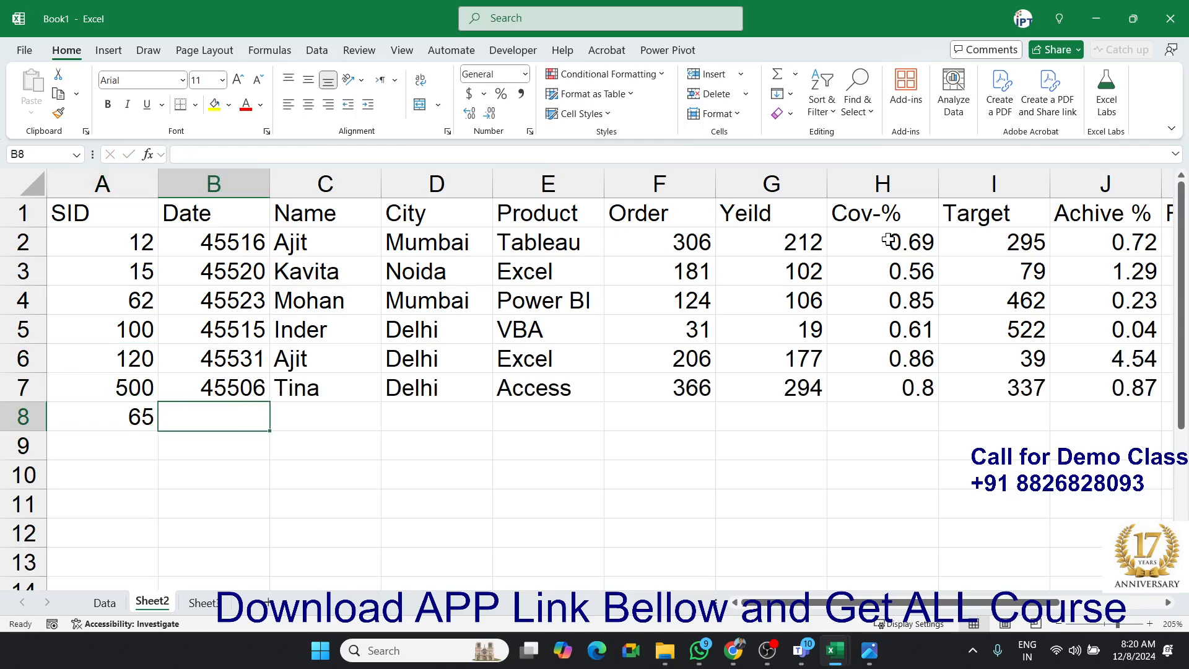
pyautogui.press('Up')
pyautogui.hotkey('shift', 'Down')
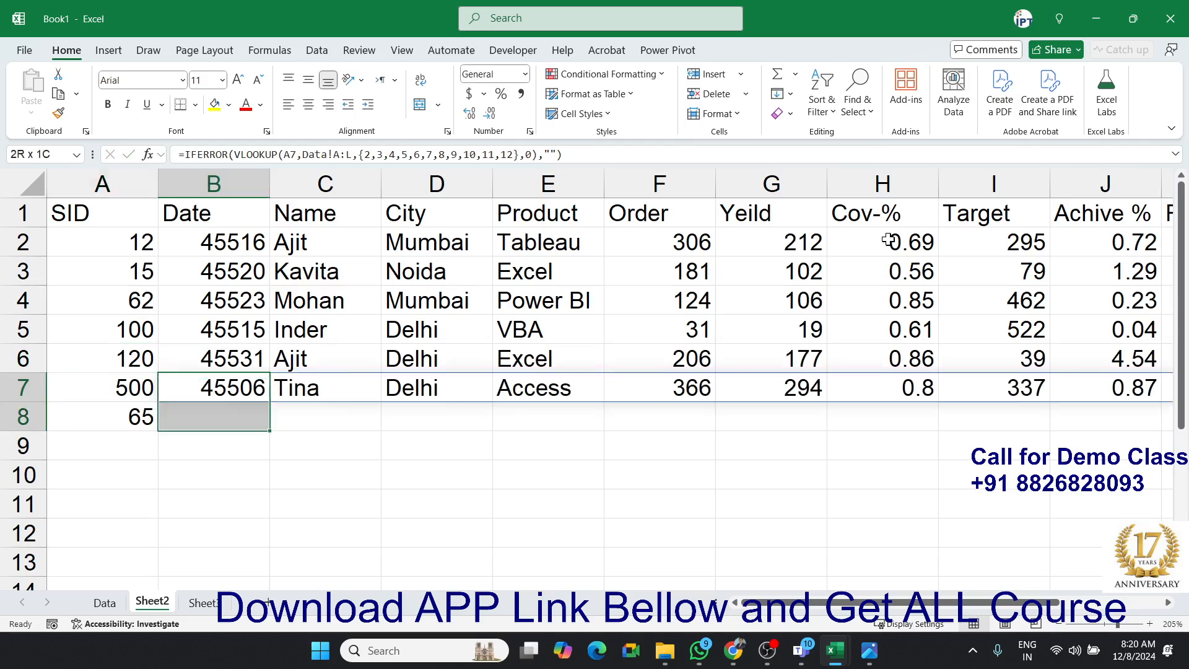
pyautogui.hotkey('ctrl', 'd')
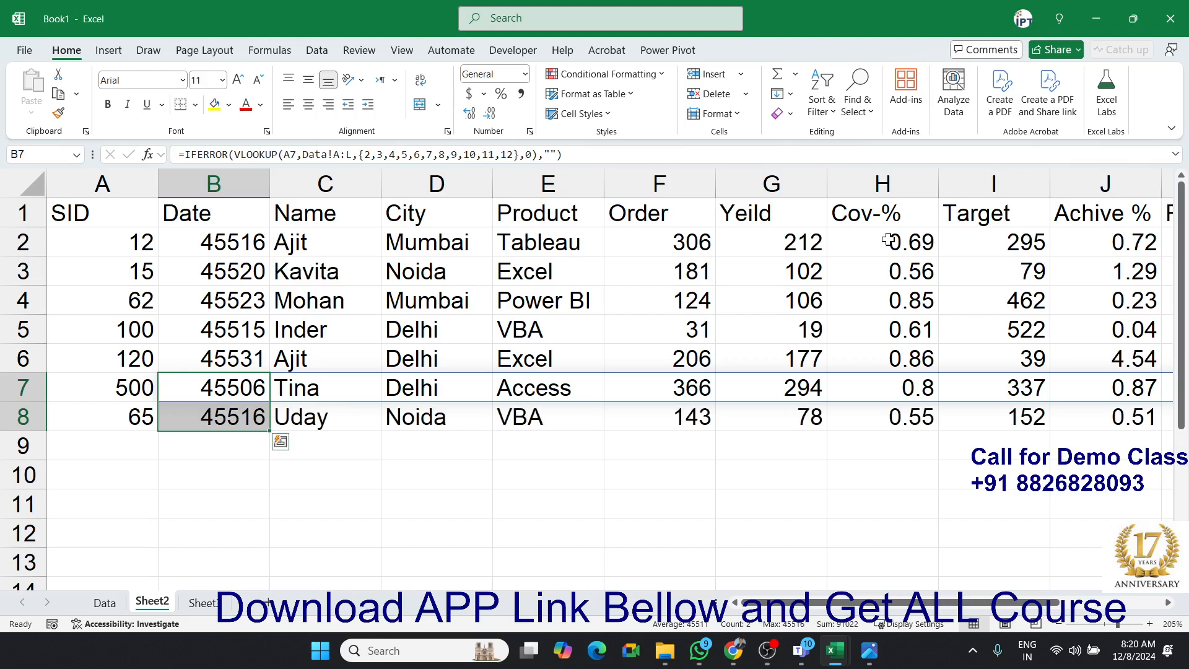
# Clear the SIDs in cells A3 to A8.
pyautogui.press('Up')
pyautogui.press('Up')
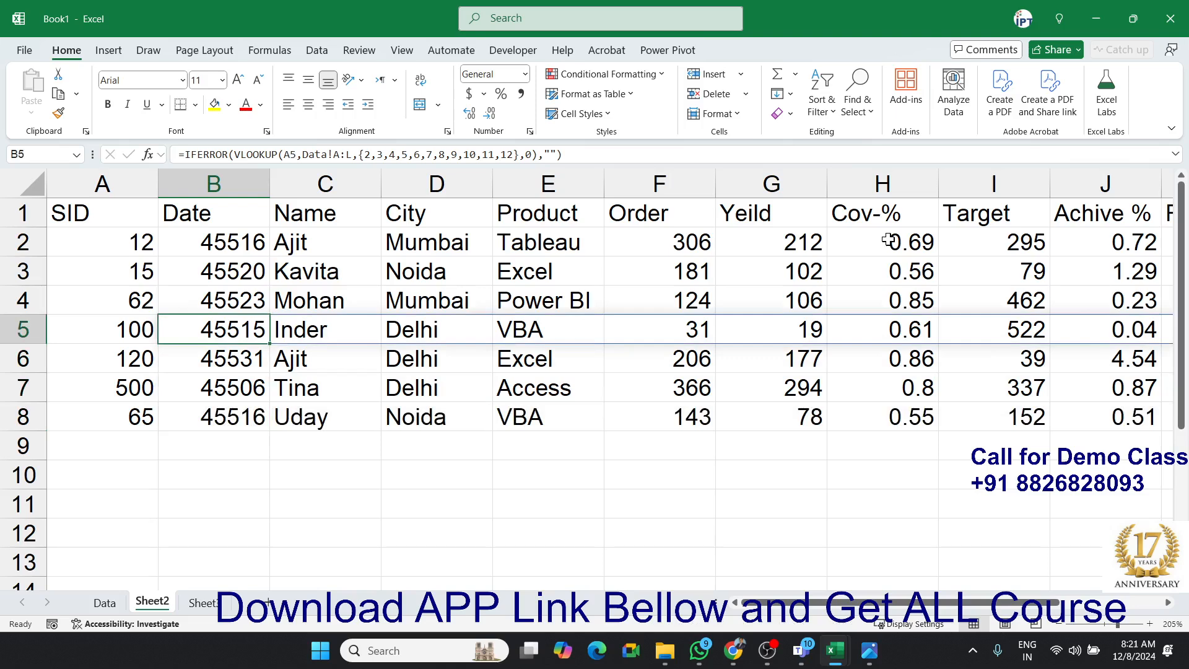
pyautogui.press('Up')
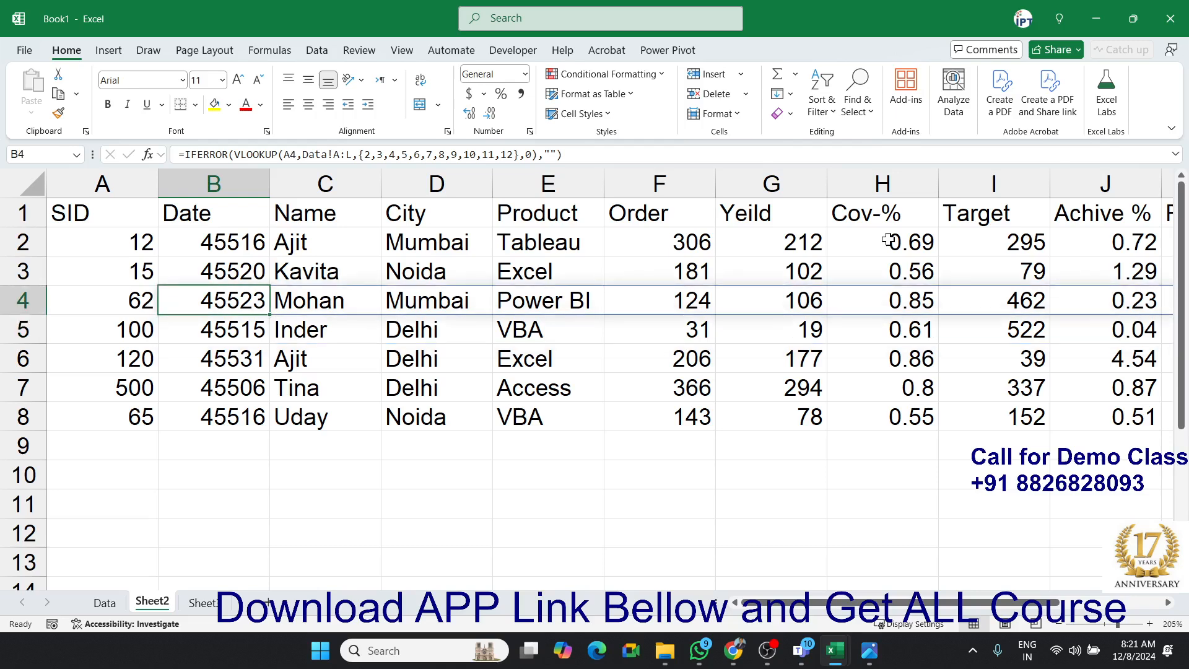
pyautogui.press('Up')
pyautogui.press('Left')
pyautogui.hotkey('ctrl', 'shift', 'Down')
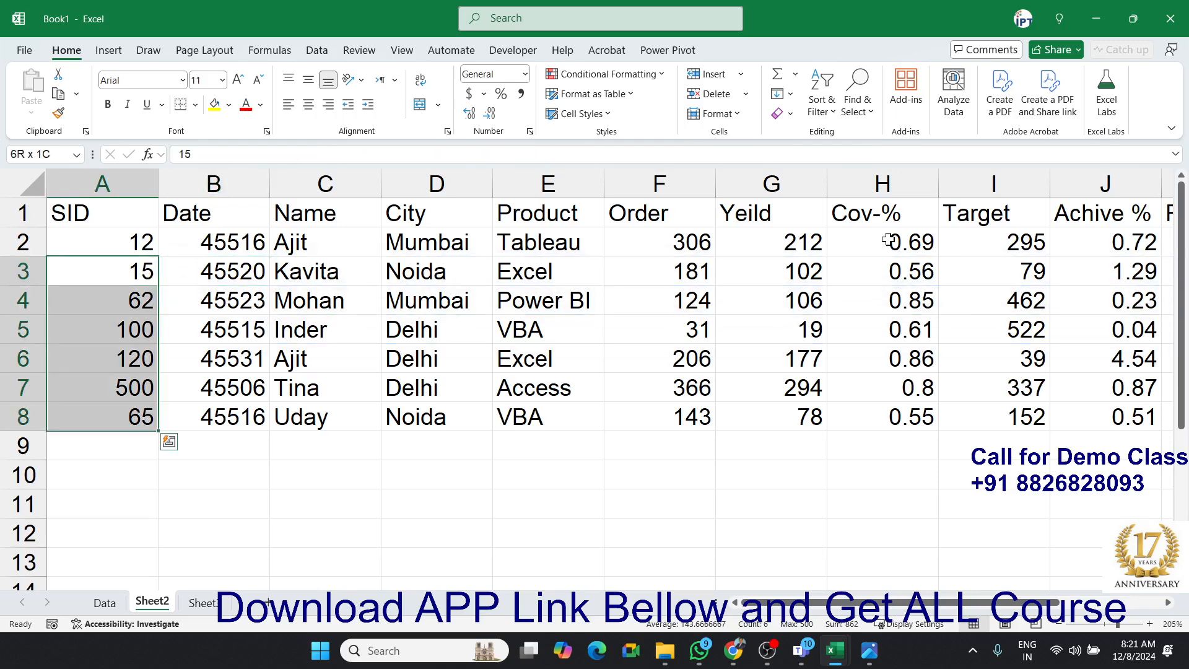
pyautogui.press('Delete')
# Delete the lookup formulas in cells B3 to B8, keeping only the one in B2.
pyautogui.press('Up')
pyautogui.press('Right')
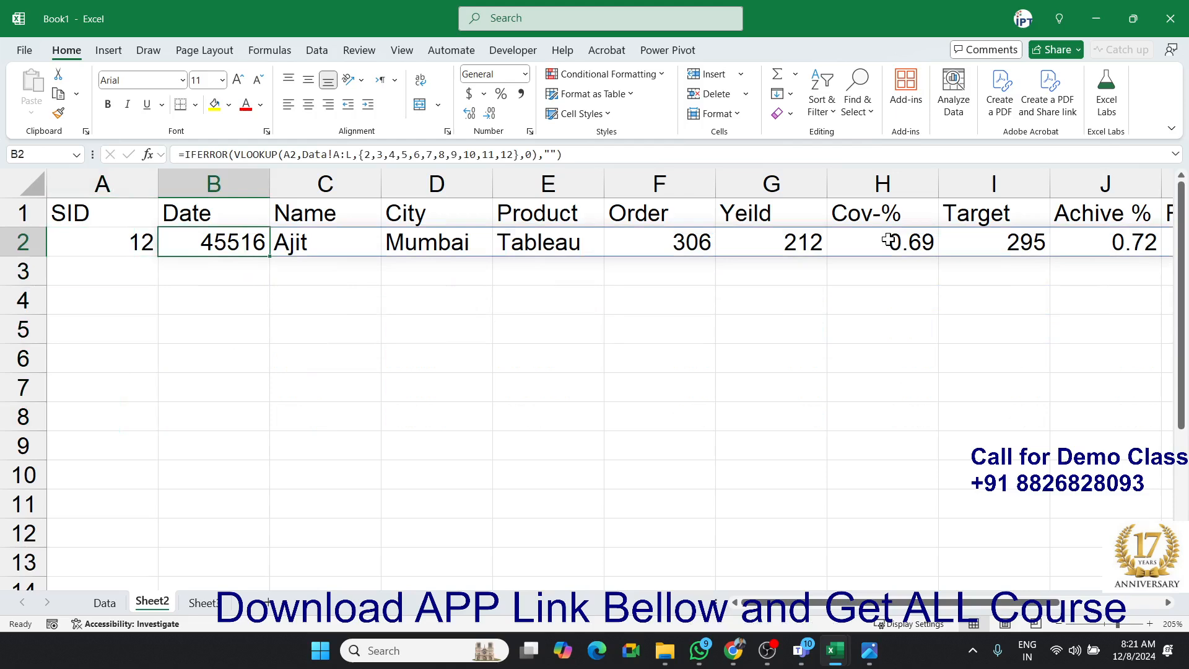
pyautogui.press('Down')
pyautogui.press('Left')
pyautogui.press('Up')
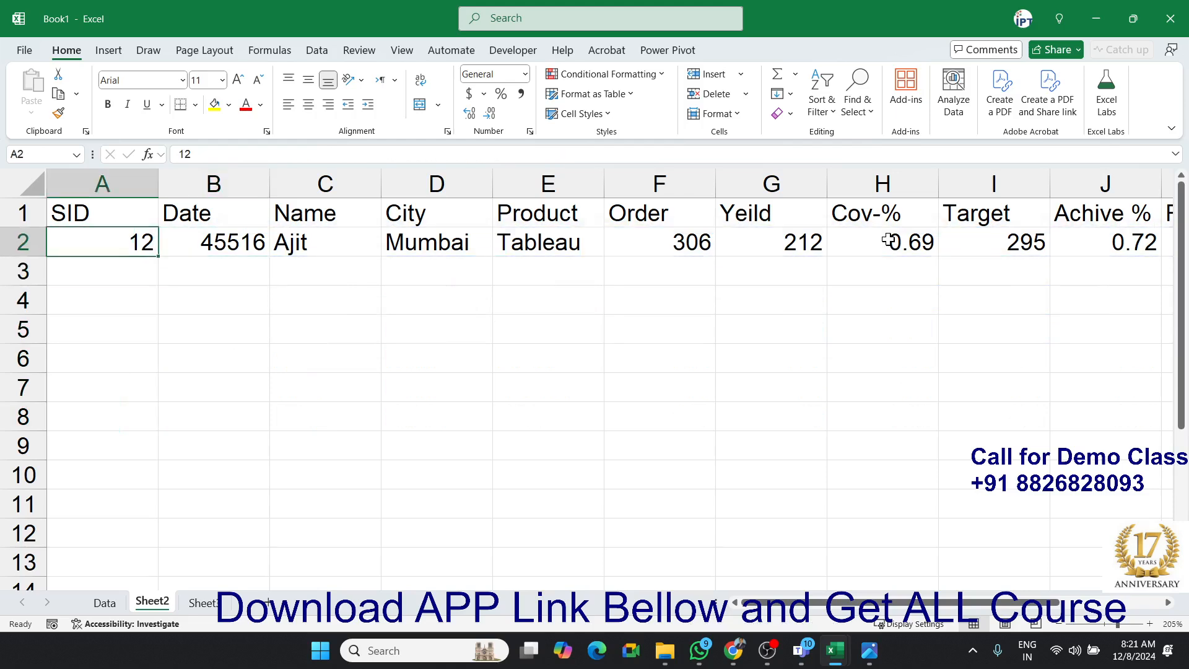
pyautogui.press('Down')
pyautogui.press('Right')
pyautogui.hotkey('shift', 'Right')
pyautogui.hotkey('shift', 'Left')
pyautogui.hotkey('shift', 'Down')
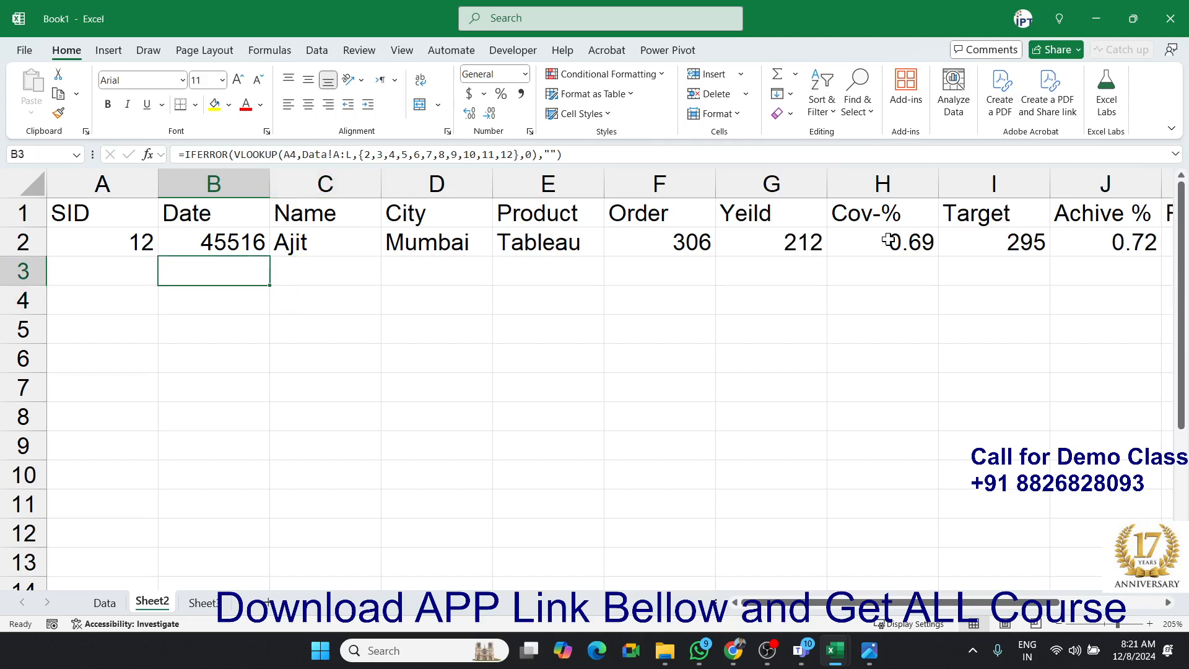
pyautogui.hotkey('shift', 'Down')
pyautogui.hotkey('shift', 'Down')
pyautogui.hotkey('shift', 'Down')
pyautogui.hotkey('shift', 'Down')
pyautogui.press('Delete')
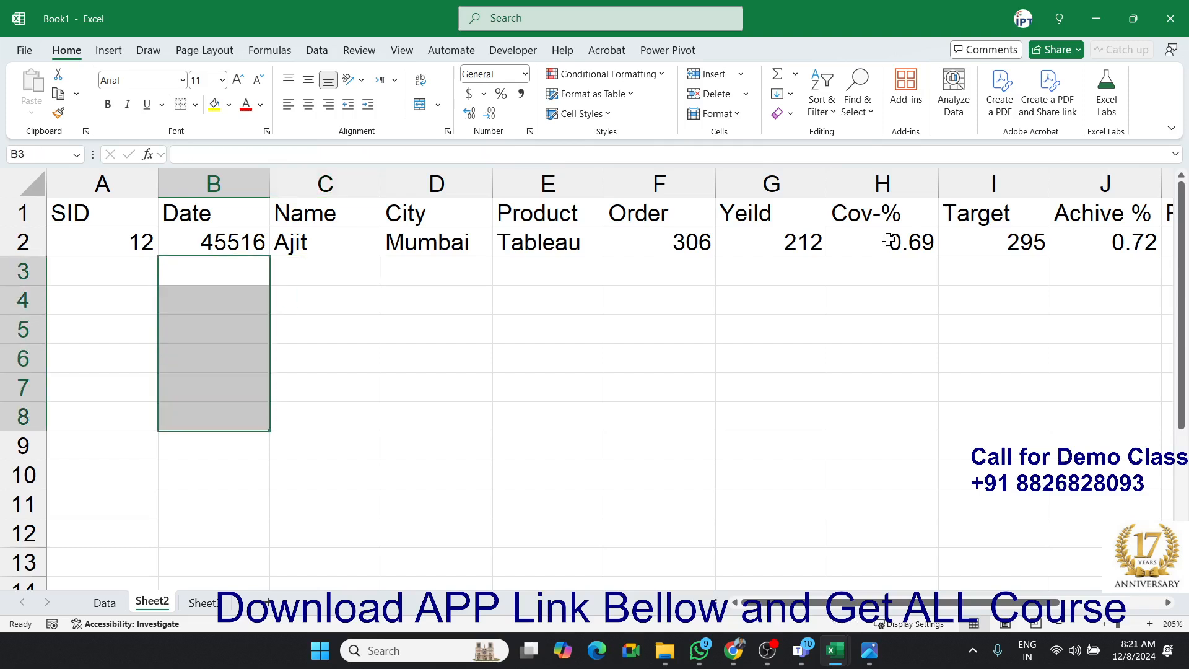
pyautogui.press('Up')
pyautogui.press('Down')
pyautogui.press('Delete')
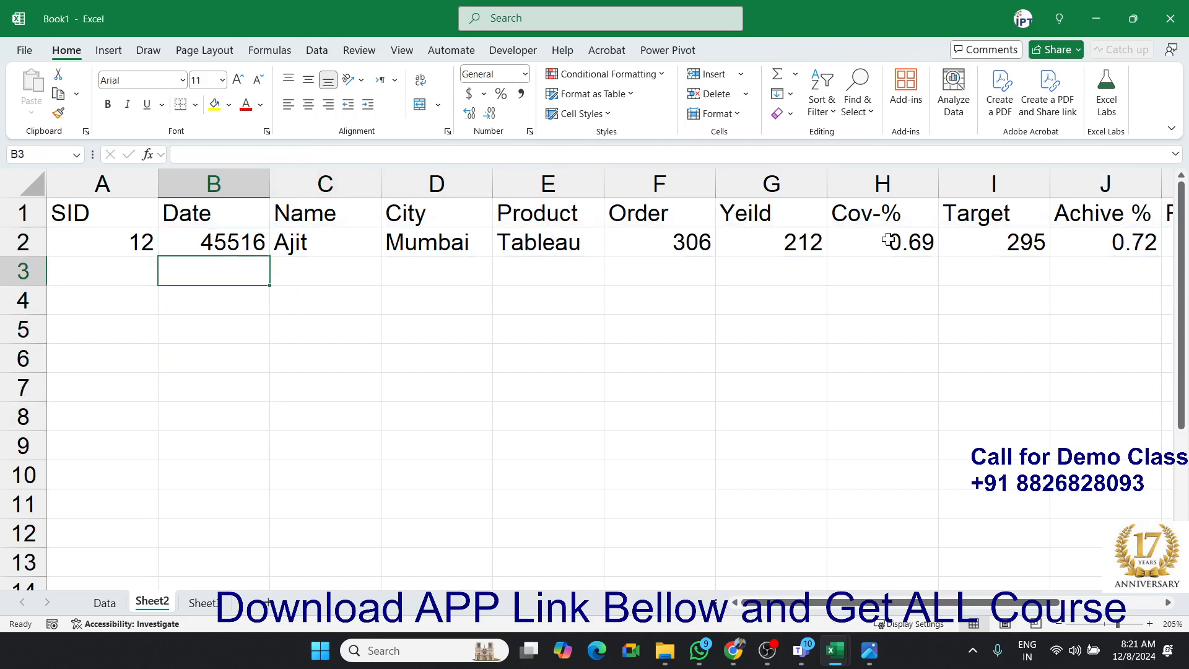
pyautogui.hotkey('shift', 'Right')
pyautogui.hotkey('shift', 'Right')
pyautogui.hotkey('shift', 'Down')
pyautogui.hotkey('shift', 'Down')
pyautogui.press('Left')
pyautogui.press('Right')
pyautogui.press('Left')
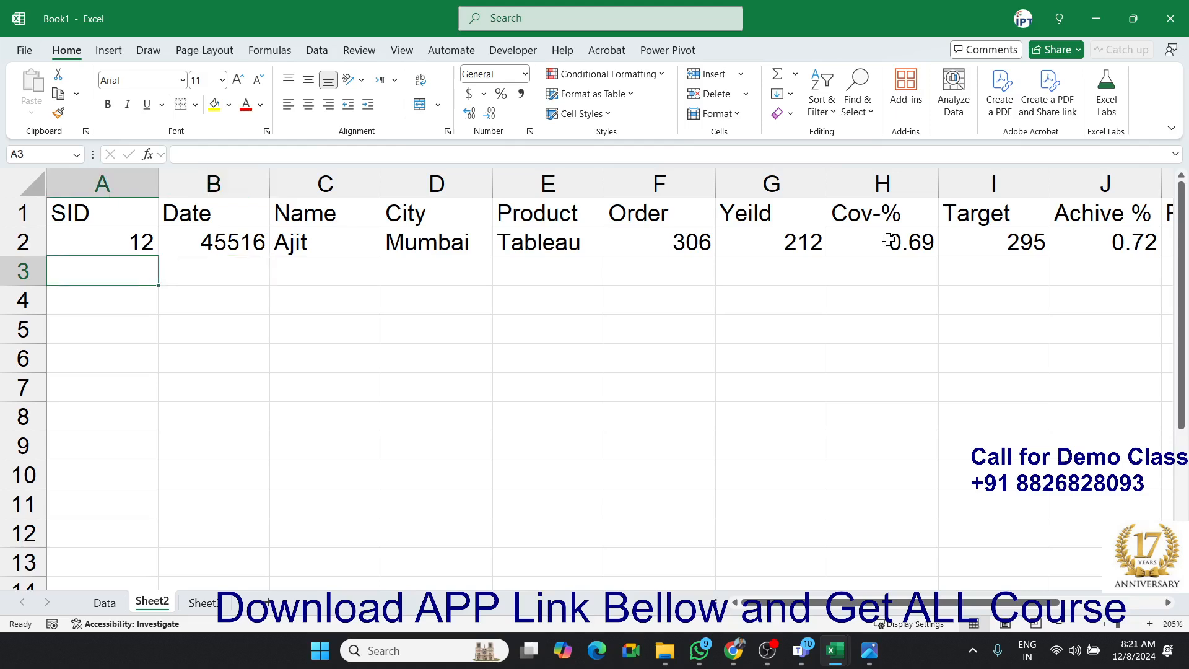
# Enter 52 as the SID in cell A3 and select the Date cell beside it.
pyautogui.write('52')
pyautogui.press('Return')
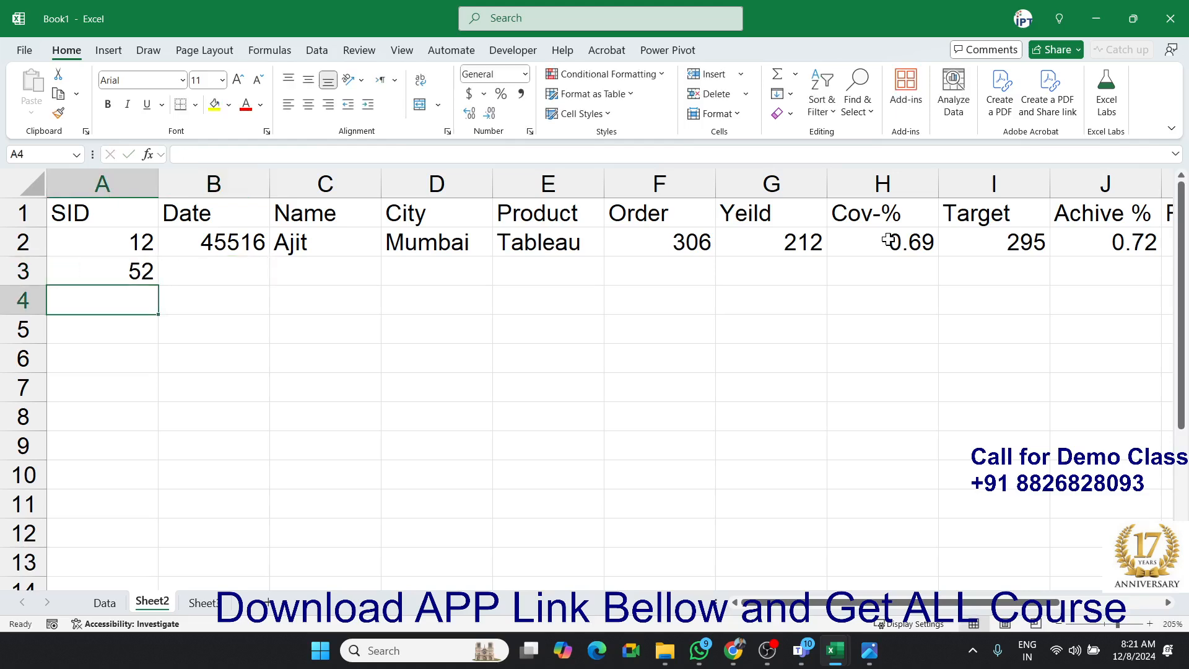
pyautogui.press('Up')
pyautogui.press('Right')
pyautogui.press('Right')
pyautogui.press('Right')
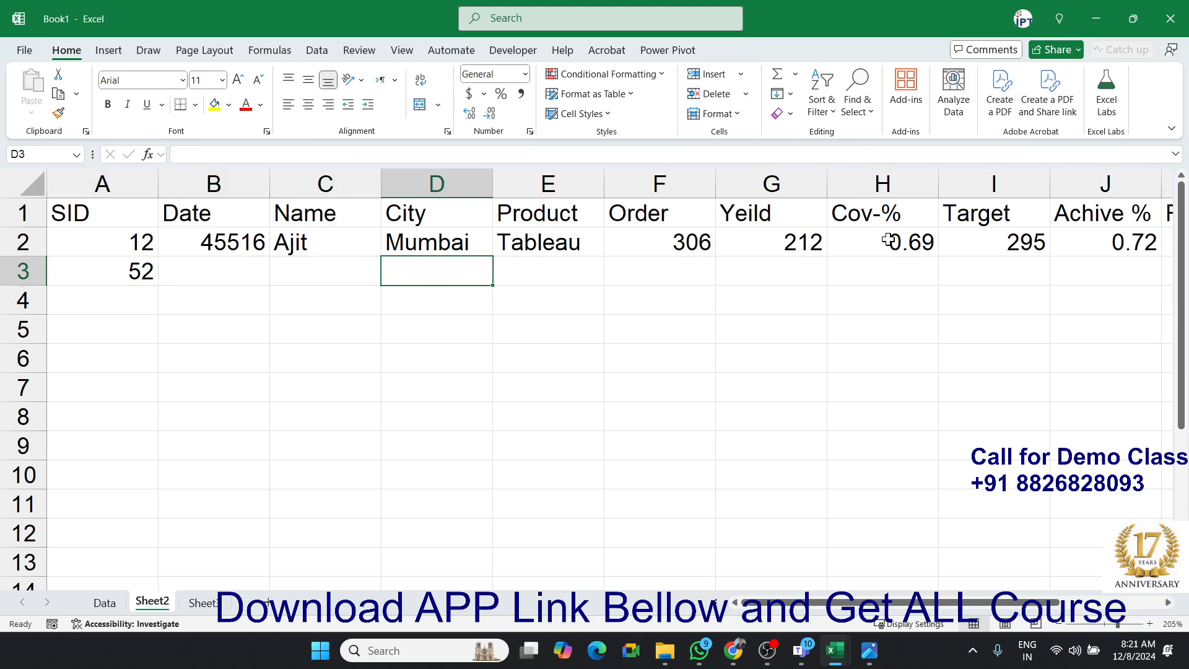
pyautogui.press('Left')
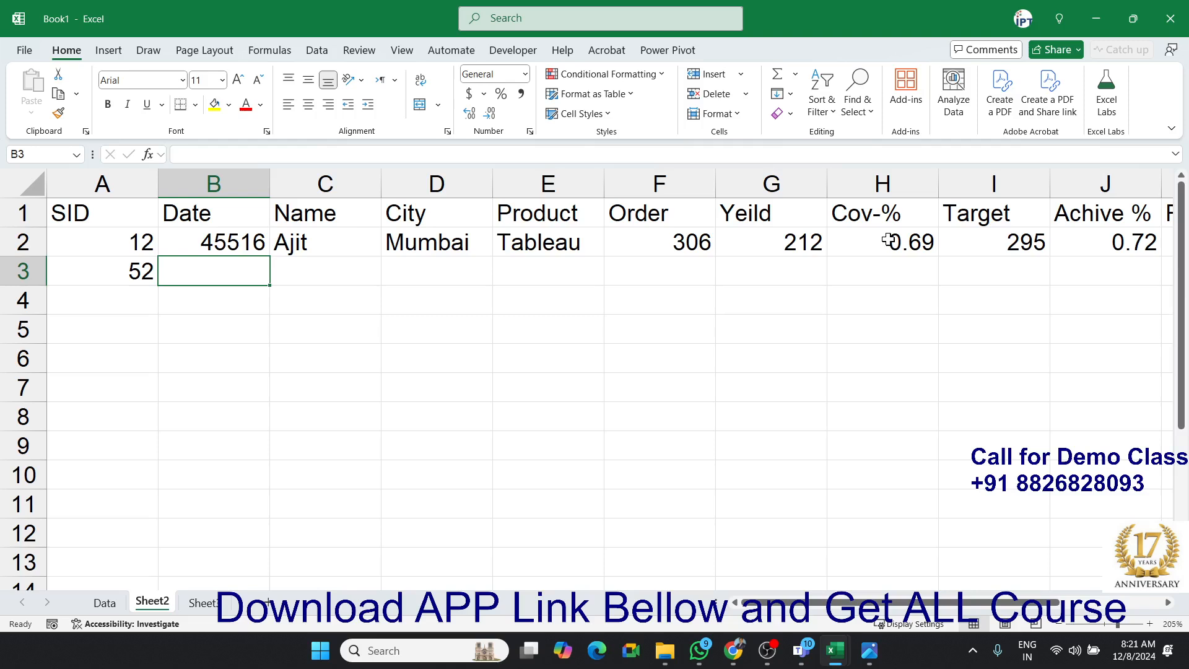
pyautogui.press('Return')
pyautogui.press('Up')
# Open the Visual Basic code window of Sheet2.
pyautogui.rightClick(160, 602)
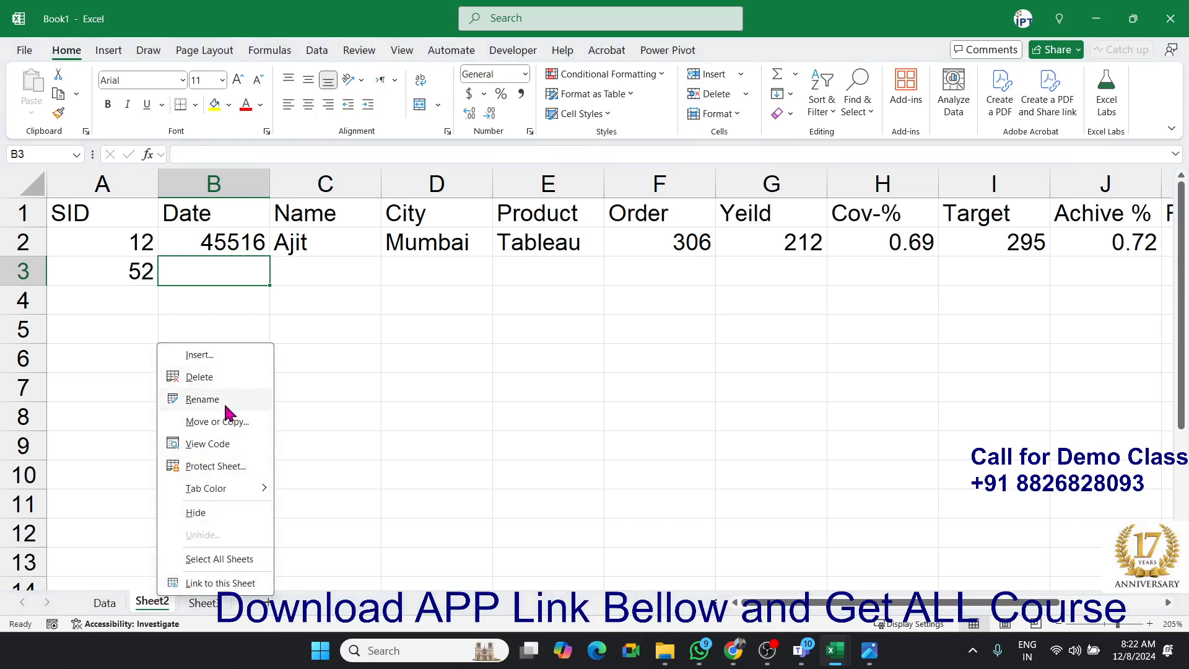
pyautogui.click(223, 443)
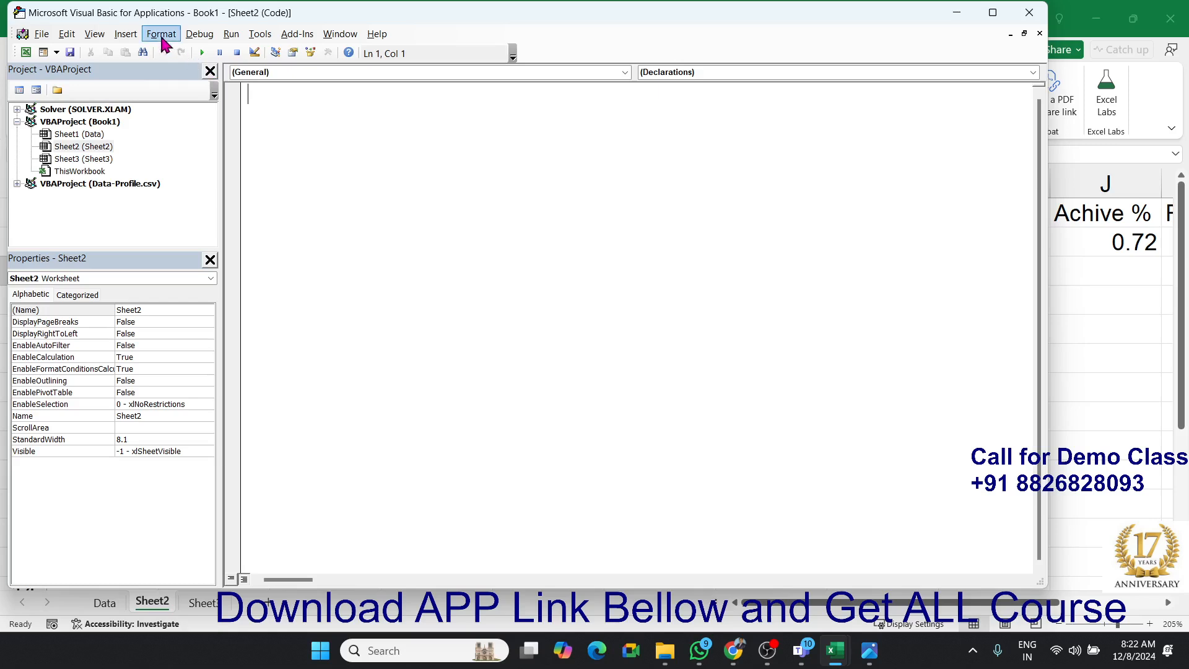
pyautogui.click(126, 34)
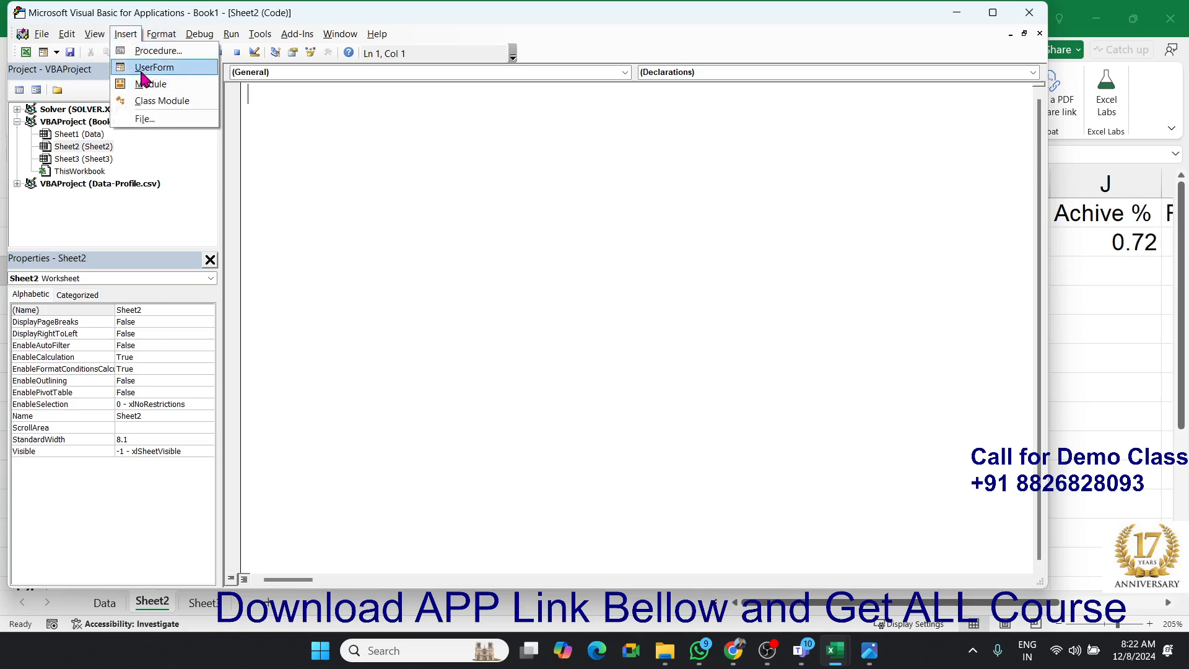
pyautogui.click(296, 149)
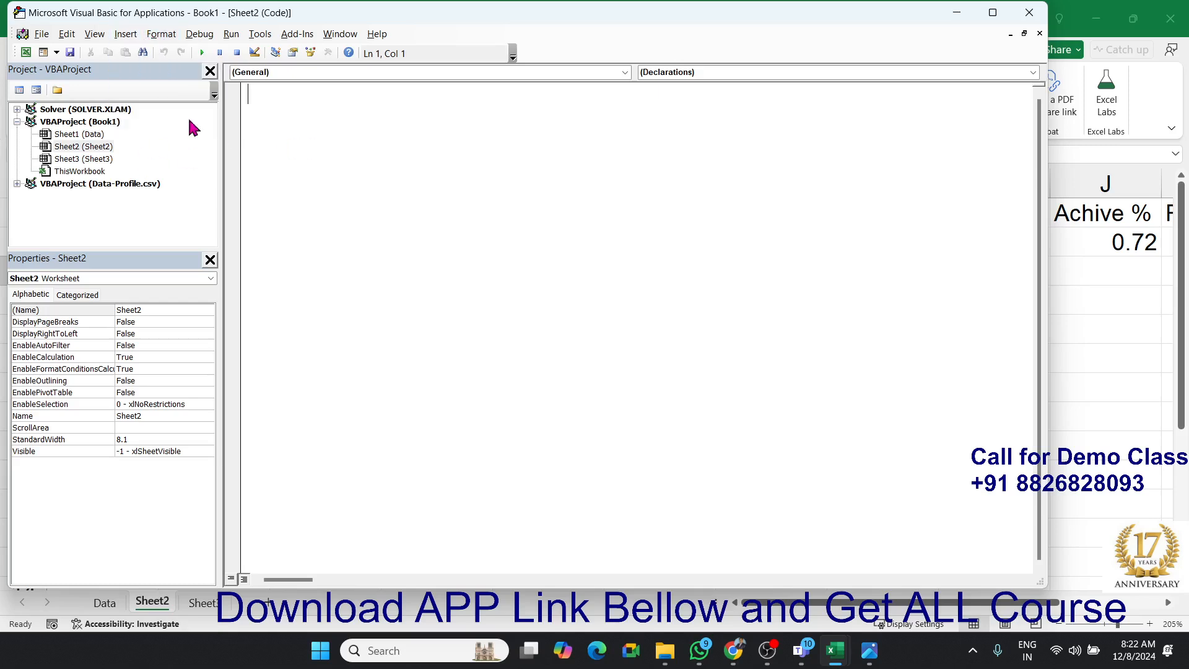
# Create an empty Worksheet_Change event procedure in Sheet2's code and delete the Worksheet_SelectionChange stub.
pyautogui.click(310, 75)
pyautogui.click(304, 96)
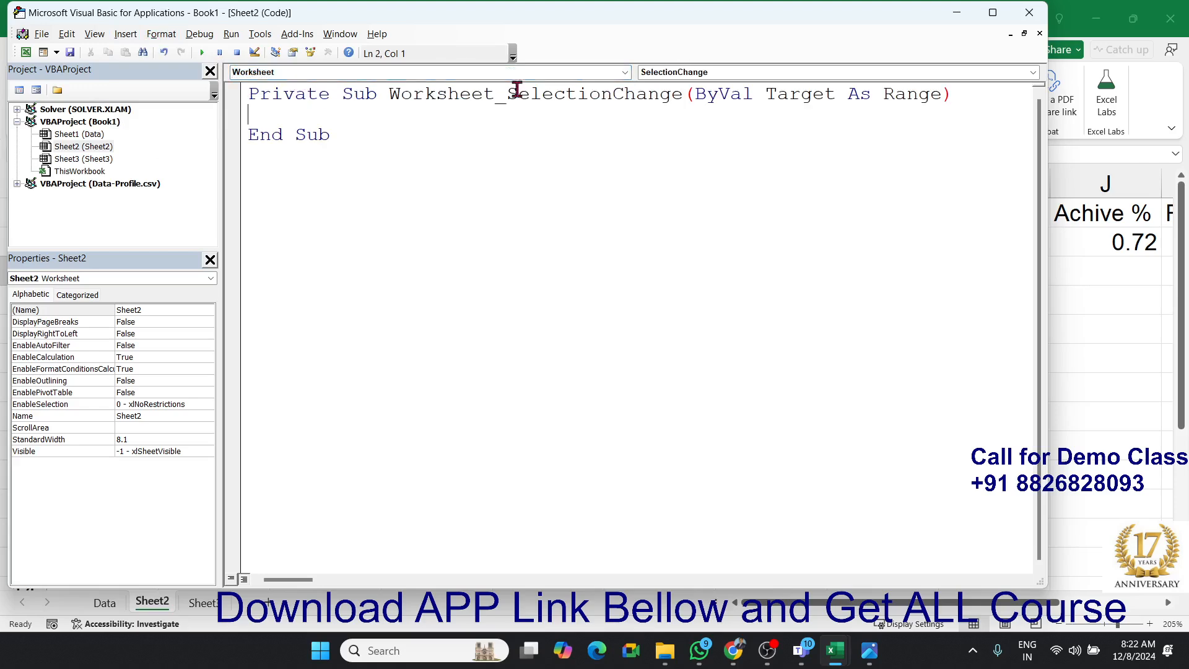
pyautogui.click(665, 73)
pyautogui.click(668, 136)
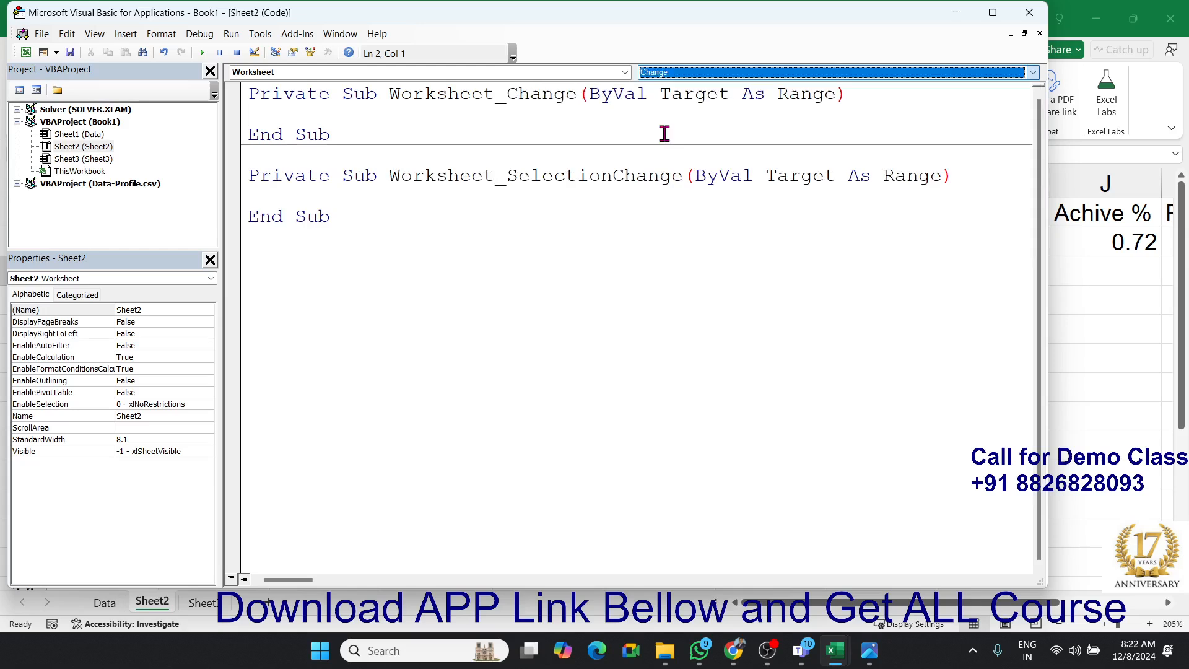
pyautogui.moveTo(394, 234); pyautogui.dragTo(247, 176)
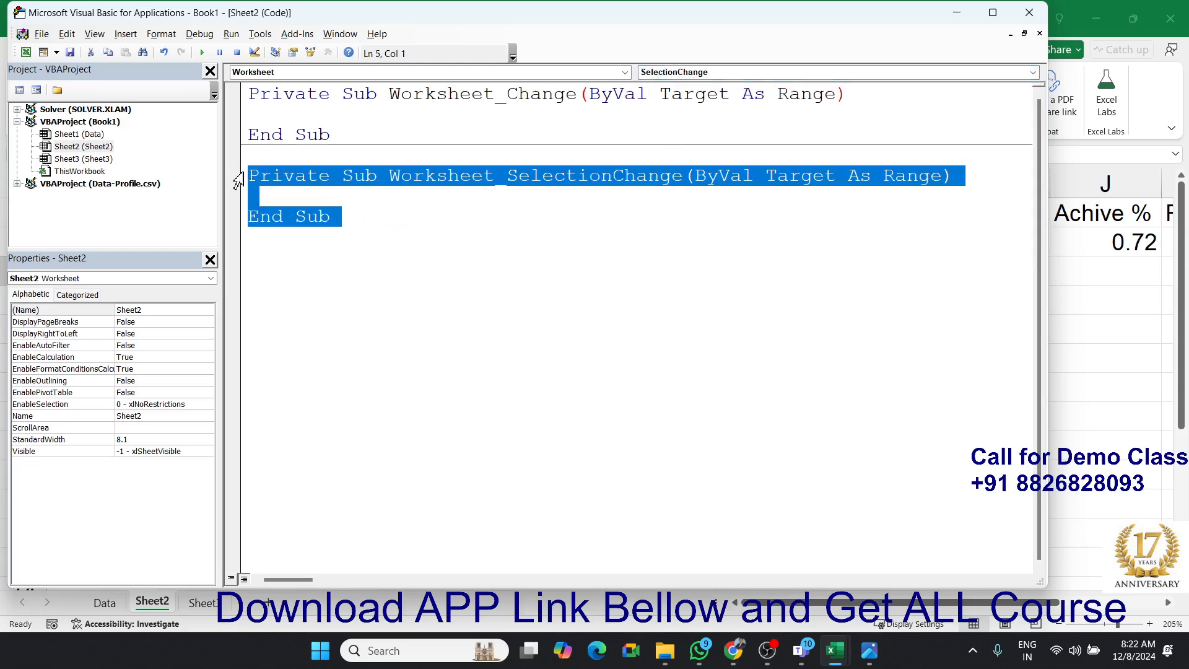
pyautogui.press('Delete')
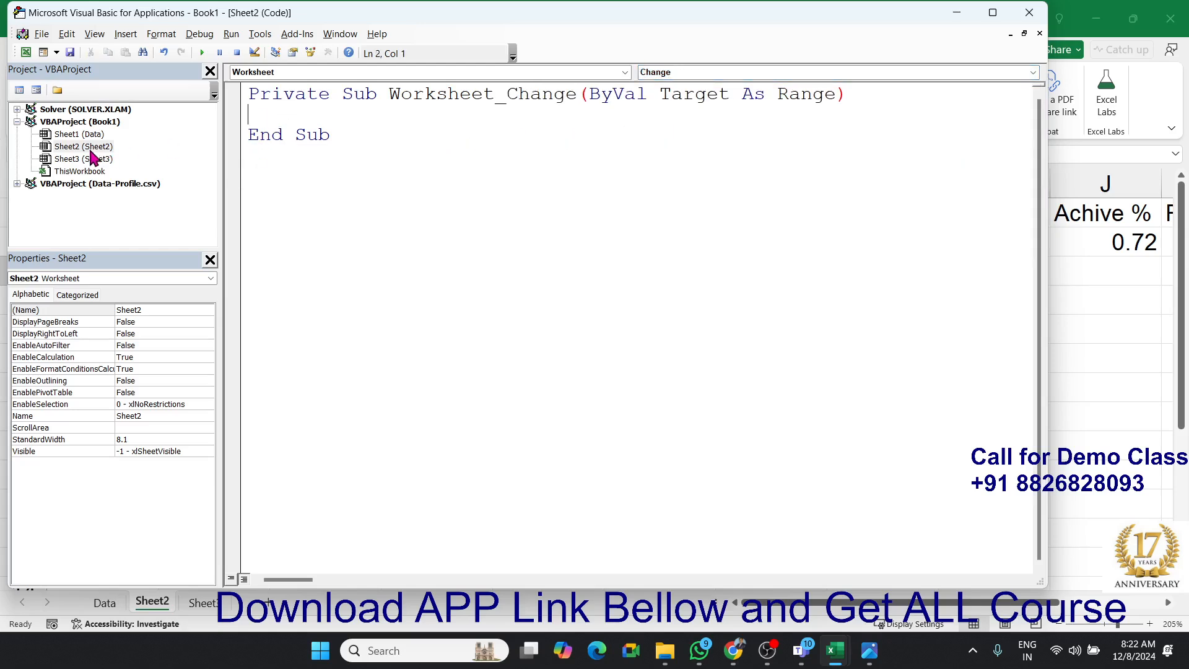
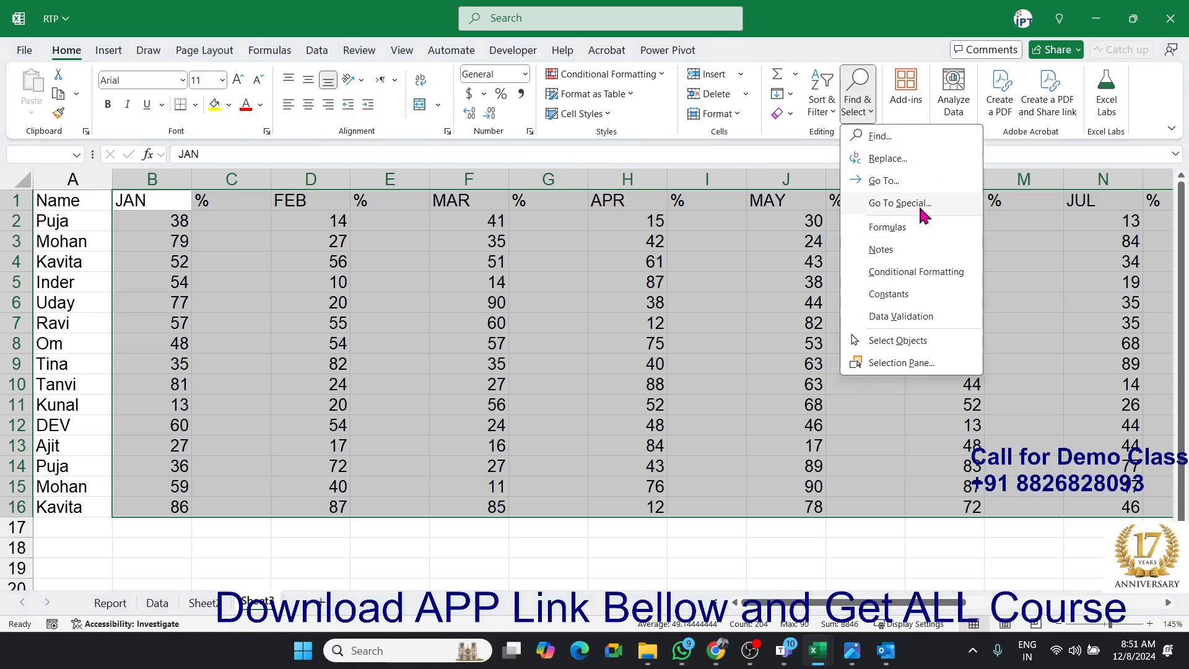
# Select only the blank cells in the selected monthly table and fill them all at once with the formula =B2/70.
pyautogui.click(918, 203)
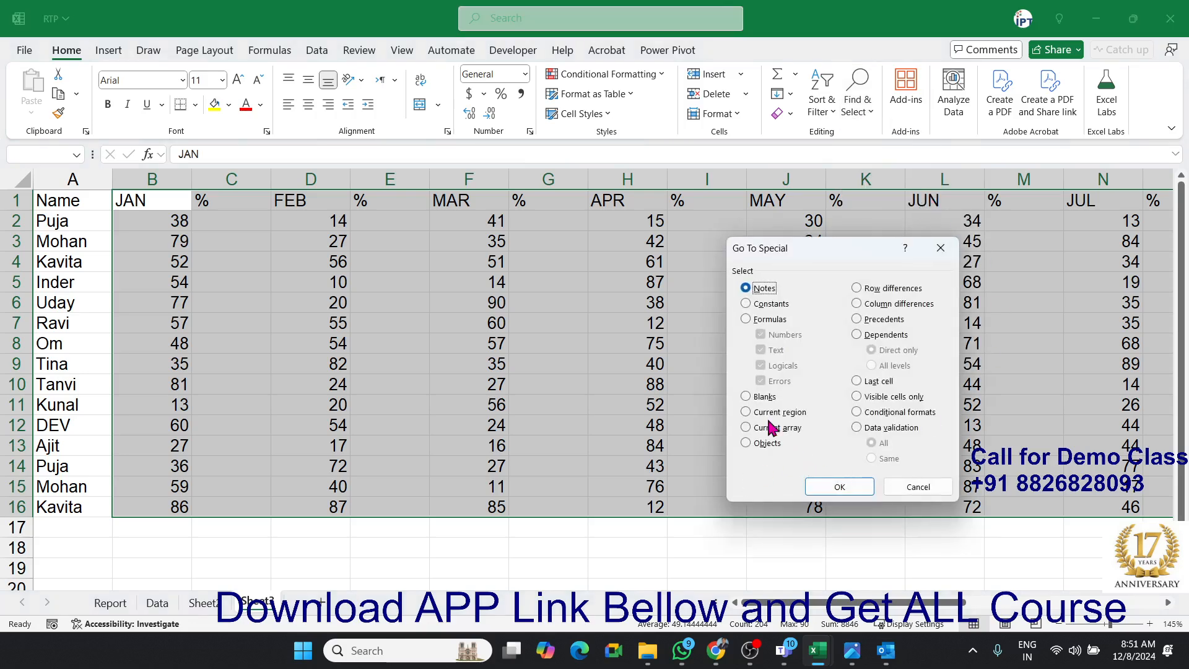
pyautogui.click(764, 398)
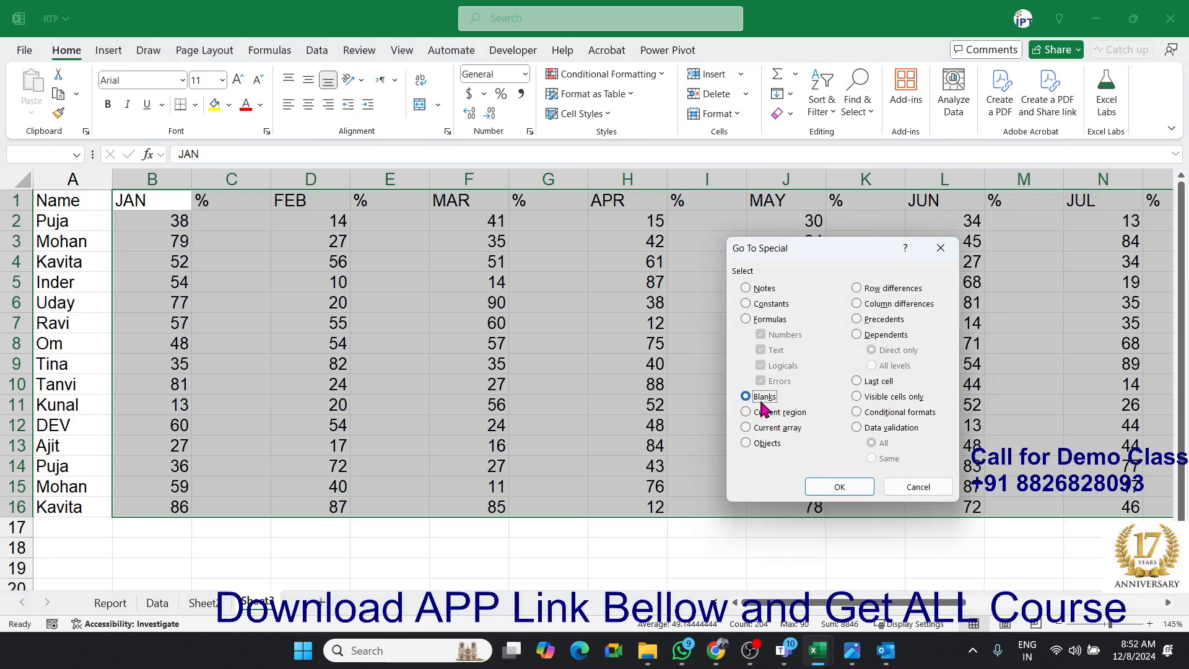
pyautogui.click(837, 487)
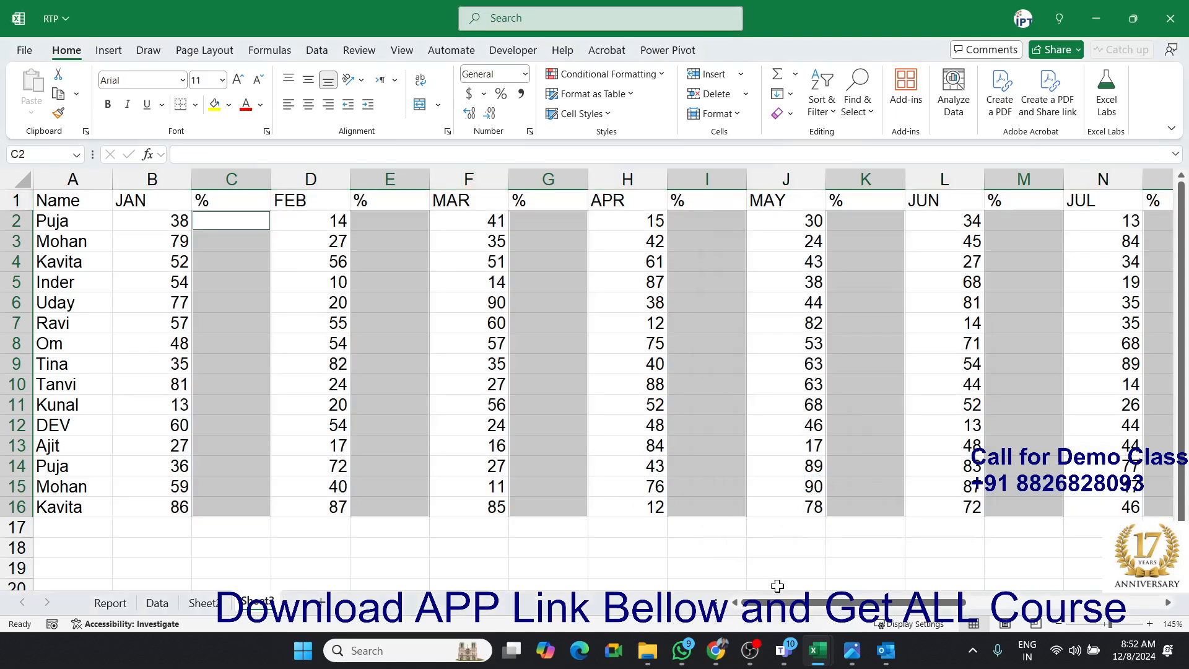
pyautogui.write('=')
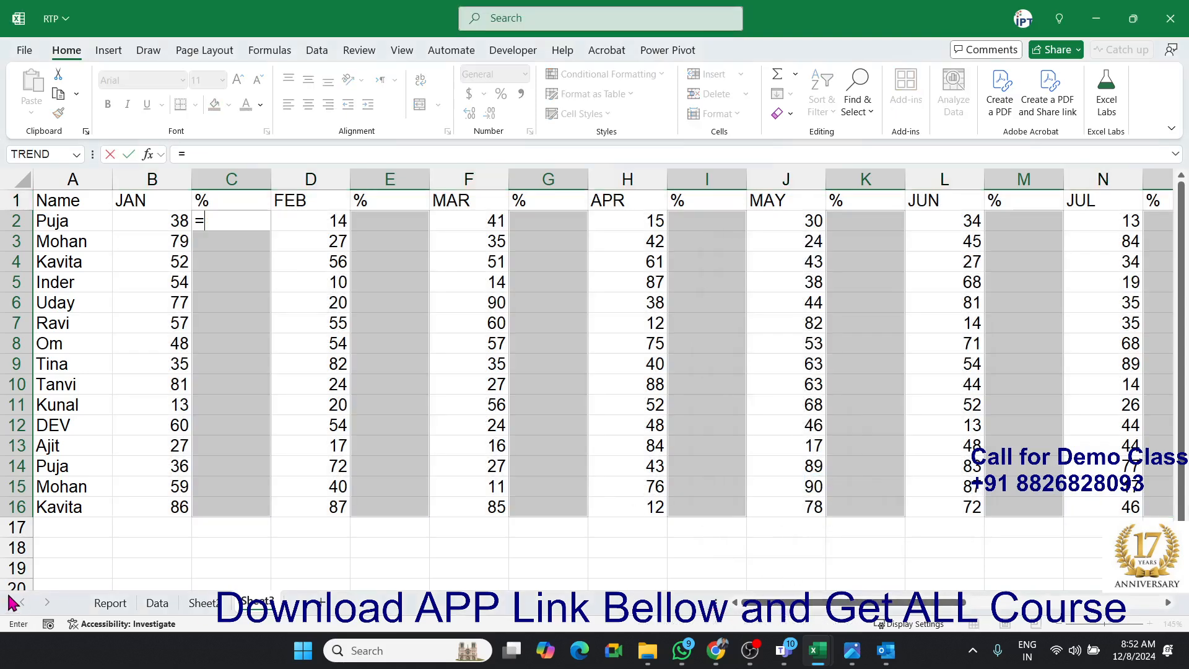
pyautogui.press('Left')
pyautogui.write('/70')
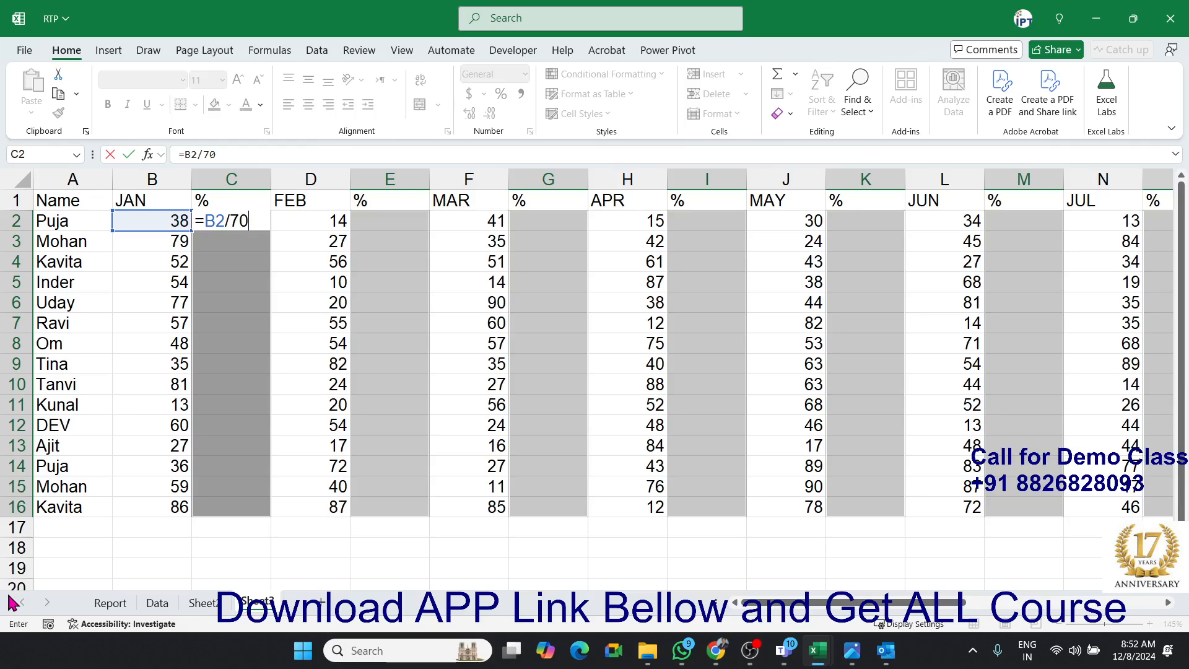
pyautogui.hotkey('ctrl', 'Return')
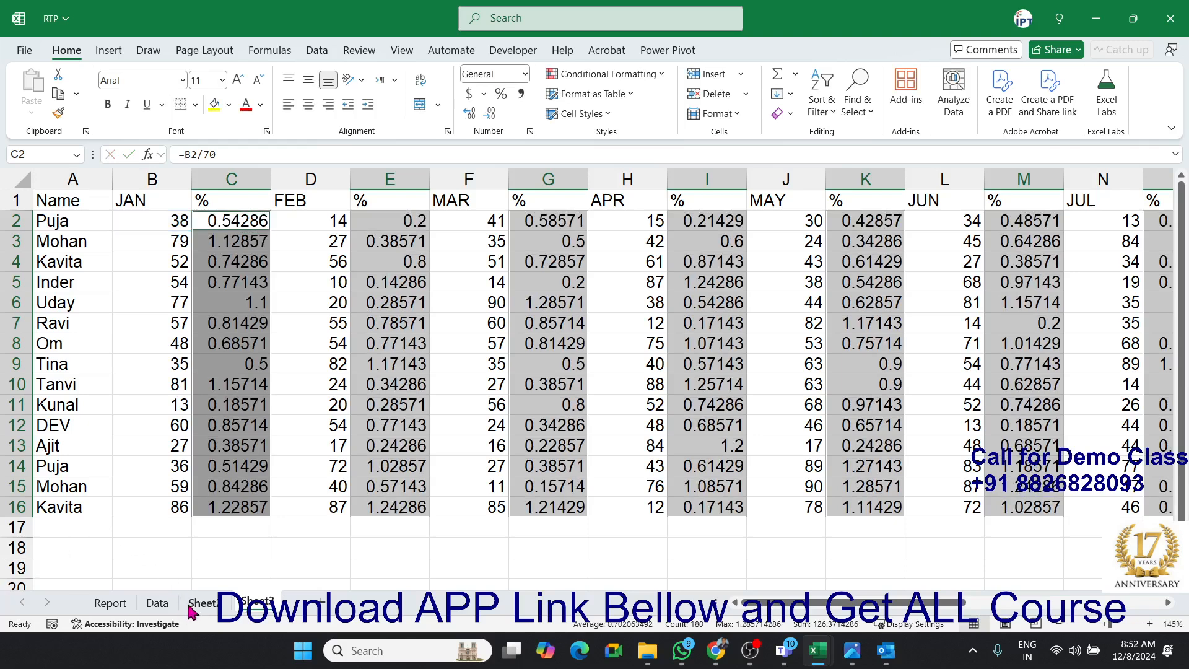
pyautogui.click(157, 602)
pyautogui.scroll(-12, 504, 527)
pyautogui.scroll(4, 504, 526)
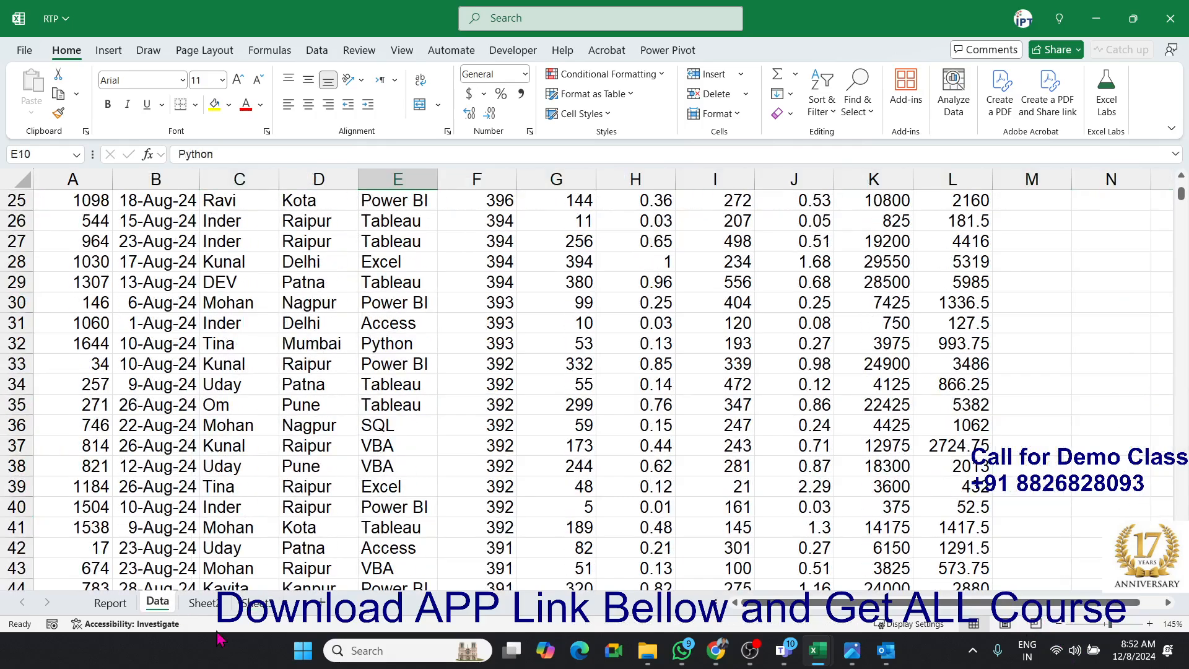
# On the Report sheet, enter 52 in E24, the first cell of range E24:L36, and fill the whole range with 652.
pyautogui.click(110, 602)
pyautogui.scroll(-3, 260, 530)
pyautogui.moveTo(303, 347); pyautogui.dragTo(699, 524)
pyautogui.write('52')
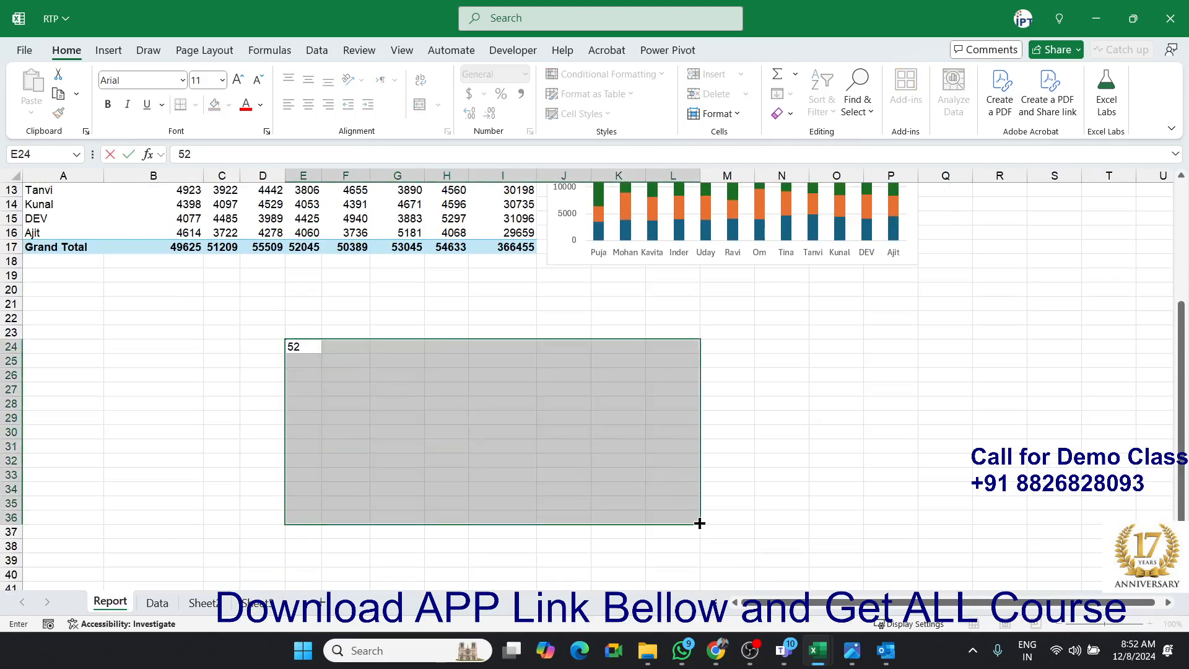
pyautogui.press('Return')
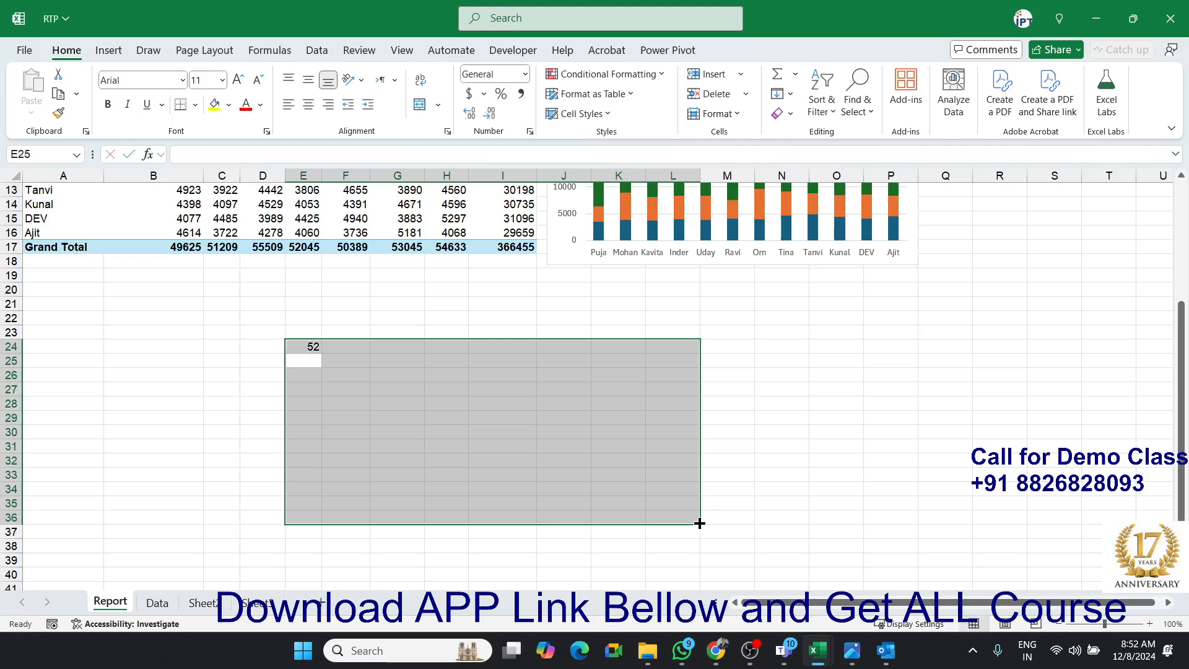
pyautogui.write('652')
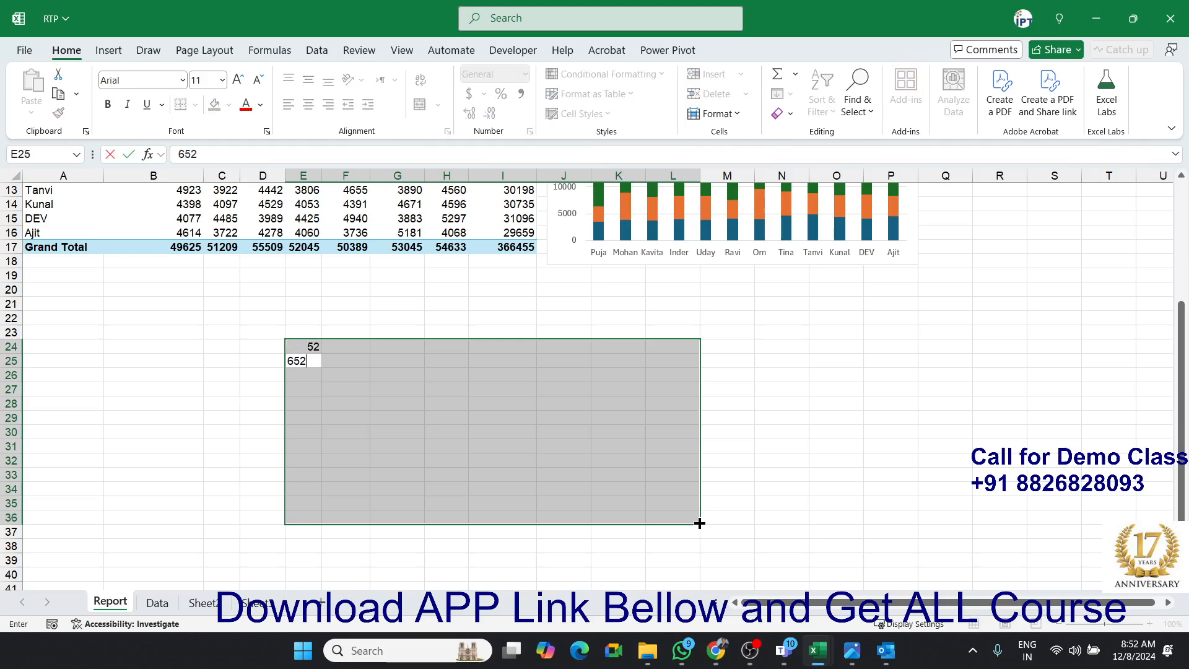
pyautogui.hotkey('ctrl', 'Return')
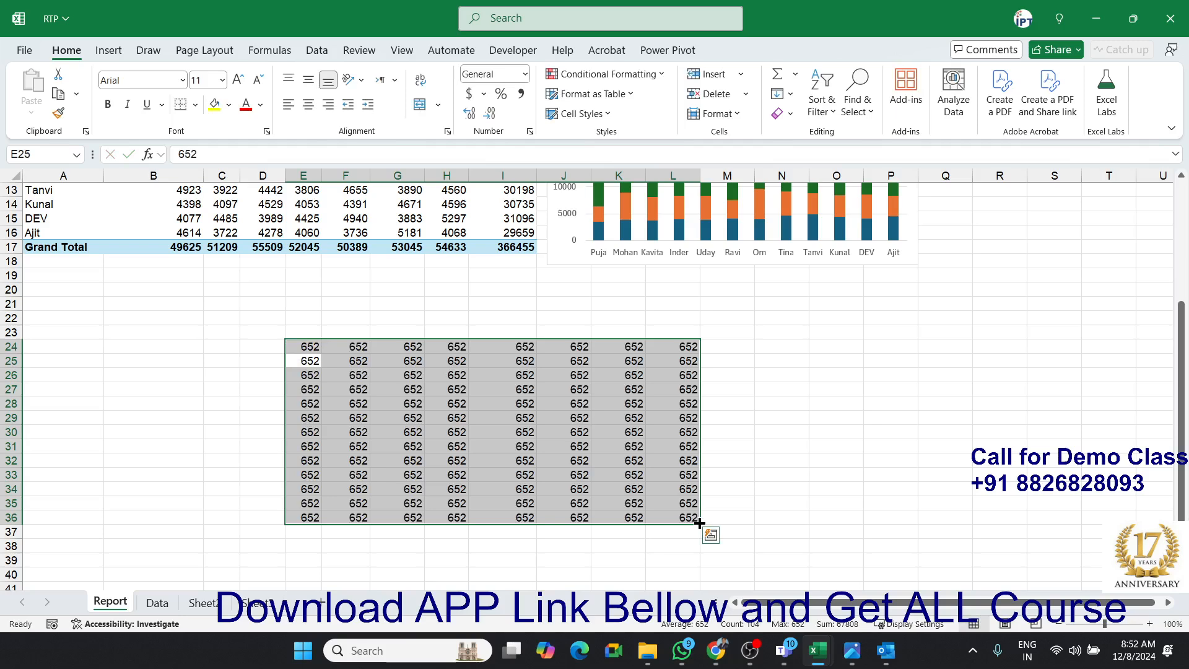
# Format the selected formula cells in Sheet3's % columns as percentages.
pyautogui.click(277, 608)
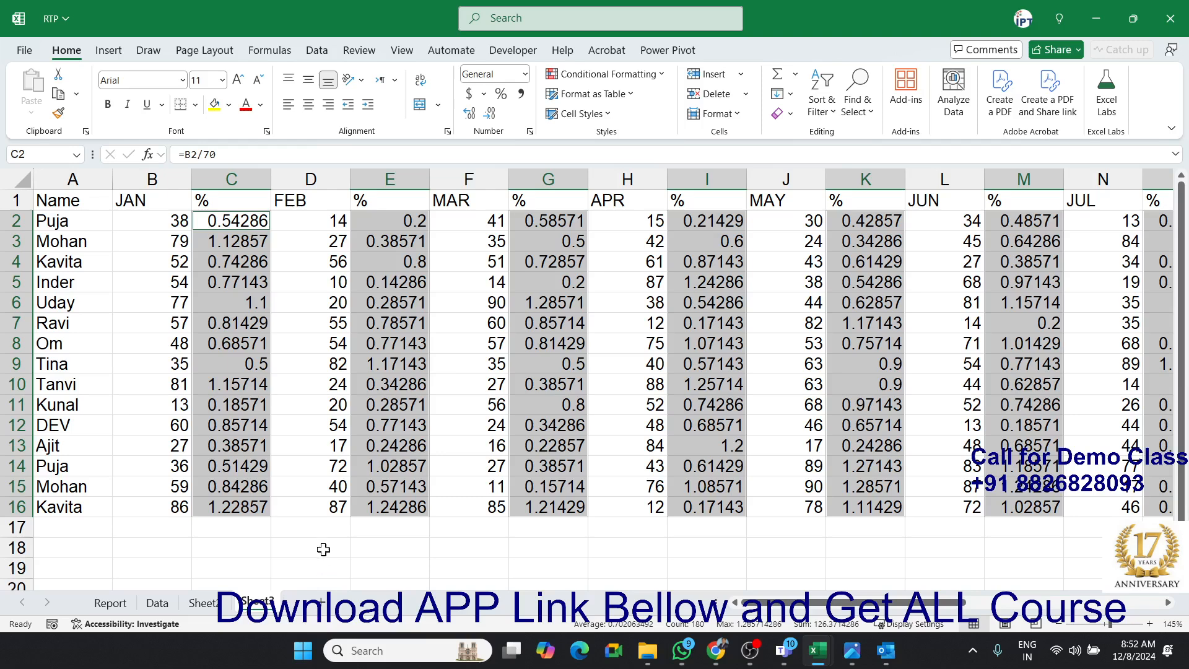
pyautogui.click(500, 97)
pyautogui.click(402, 255)
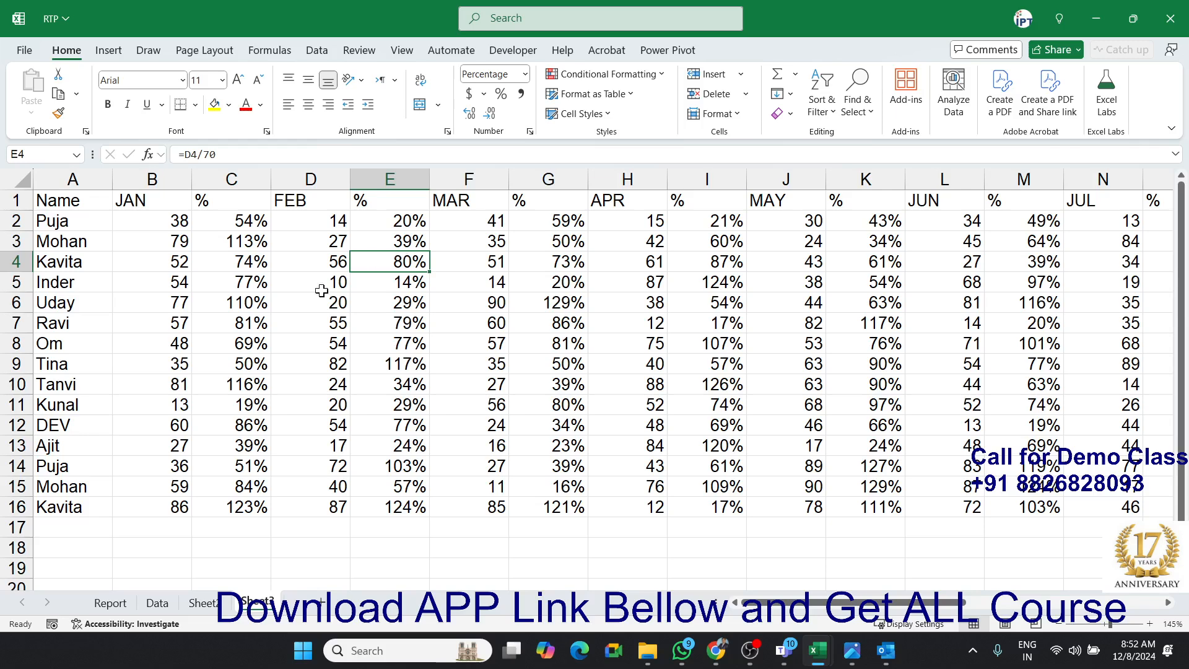
# Examine the lookup formula in cell B2 of Sheet2, and look over the Data, Report and Sheet3 sheets.
pyautogui.click(207, 602)
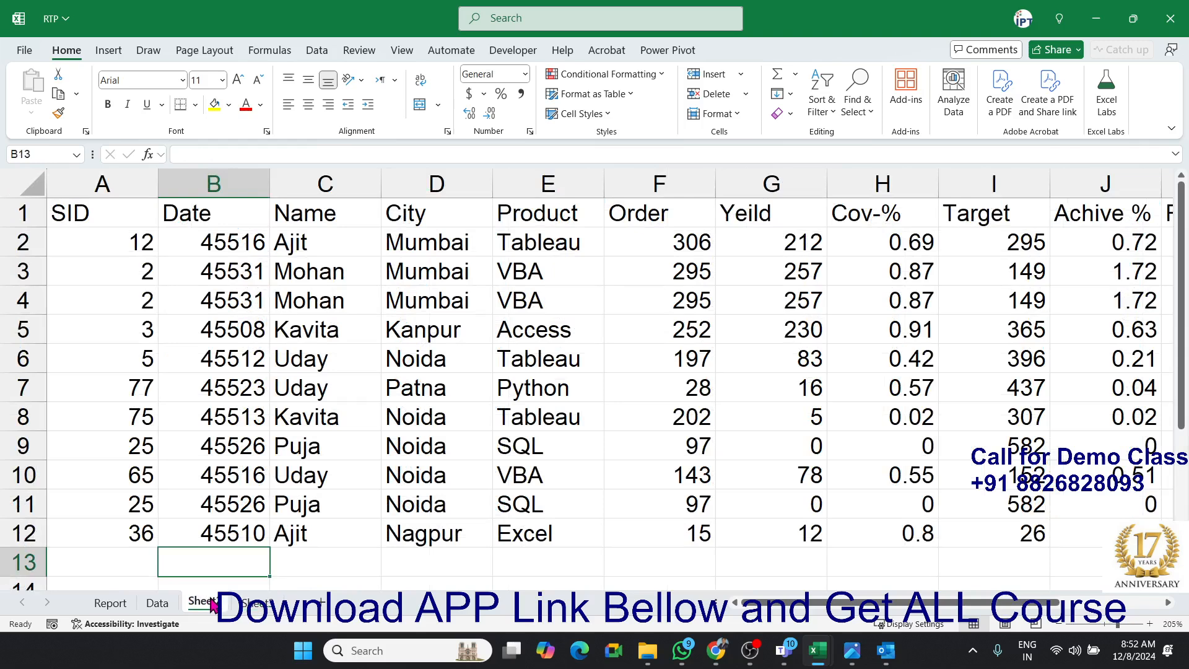
pyautogui.click(221, 509)
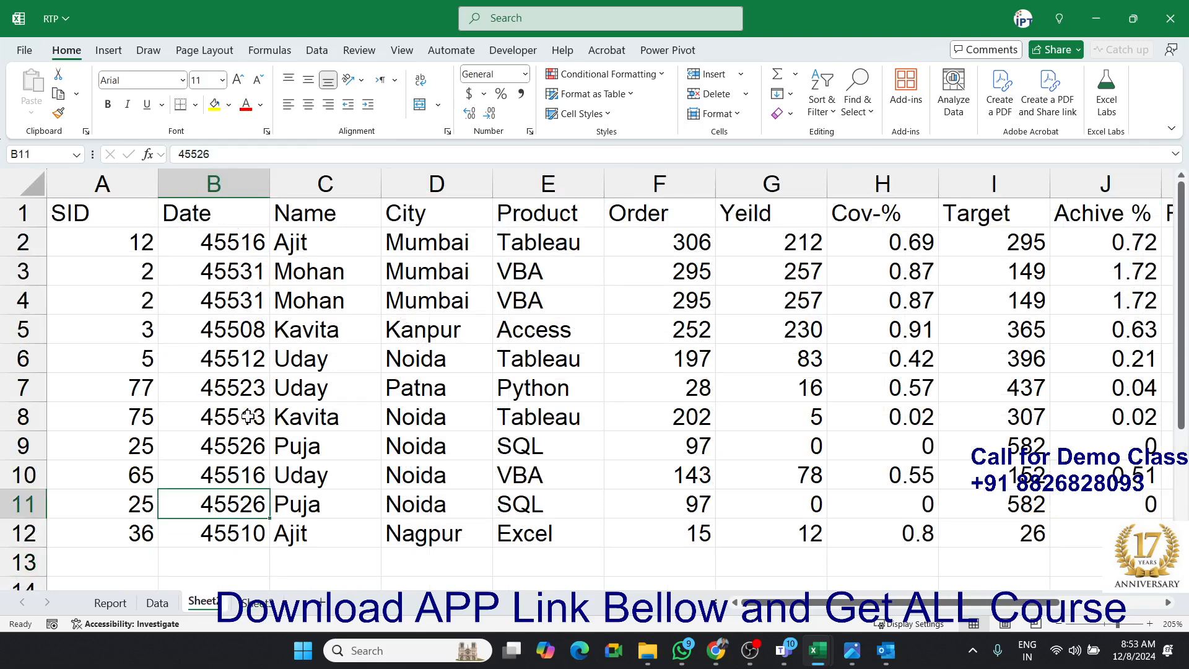
pyautogui.click(228, 243)
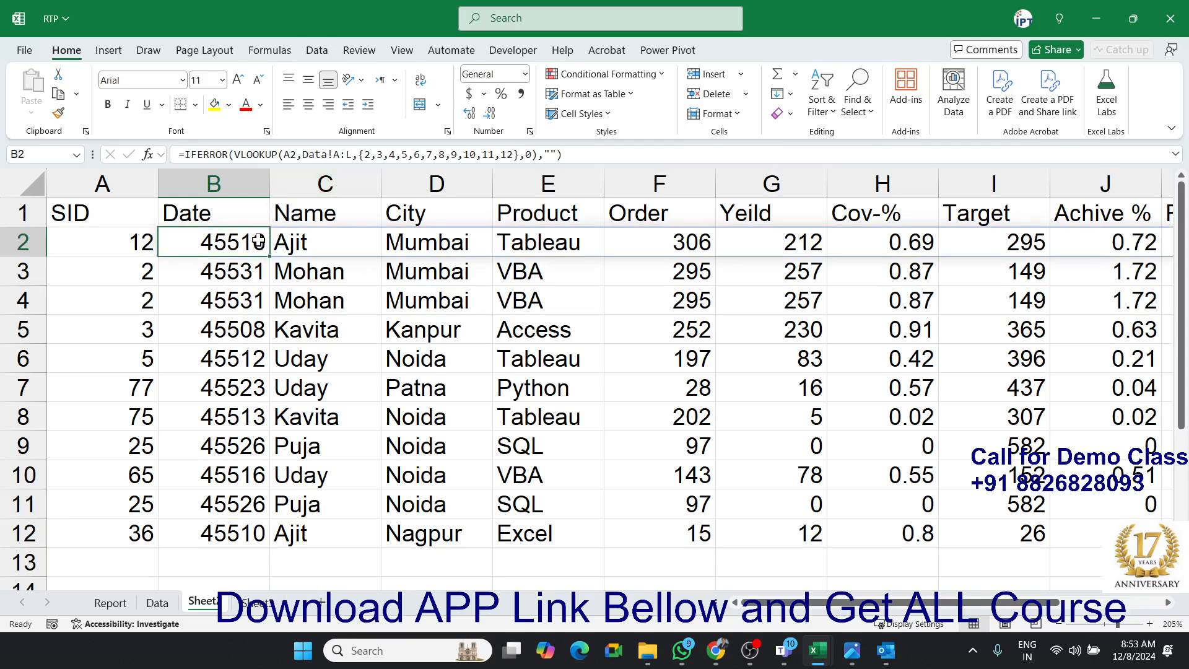
pyautogui.moveTo(351, 155); pyautogui.dragTo(468, 274)
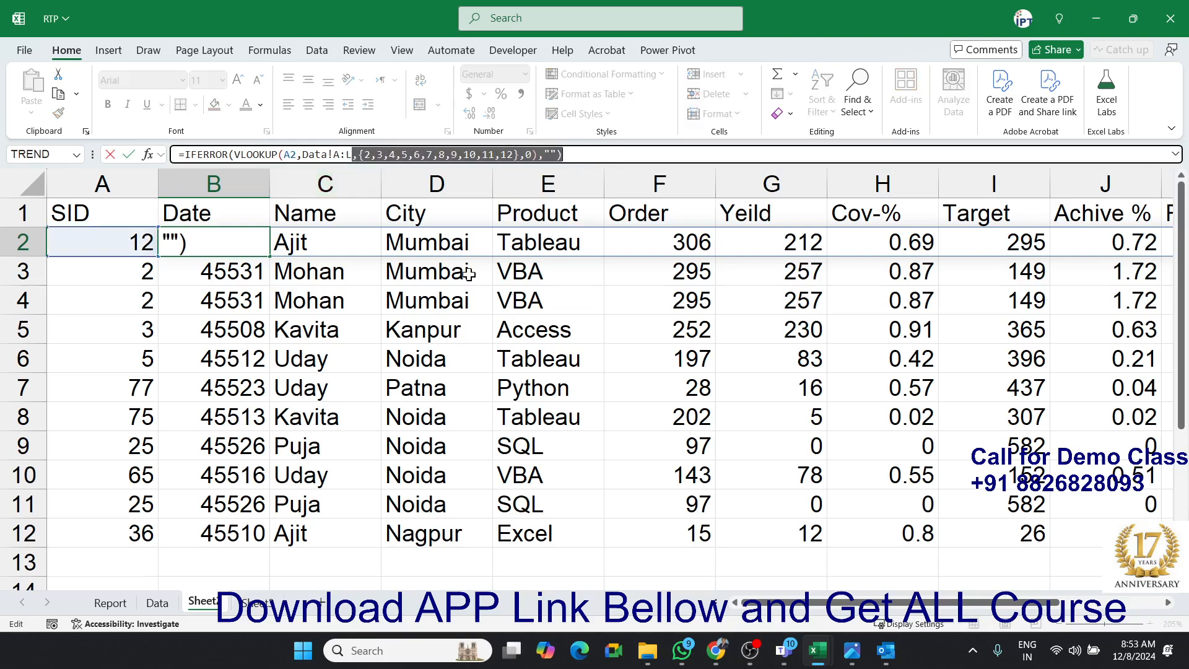
pyautogui.press('Escape')
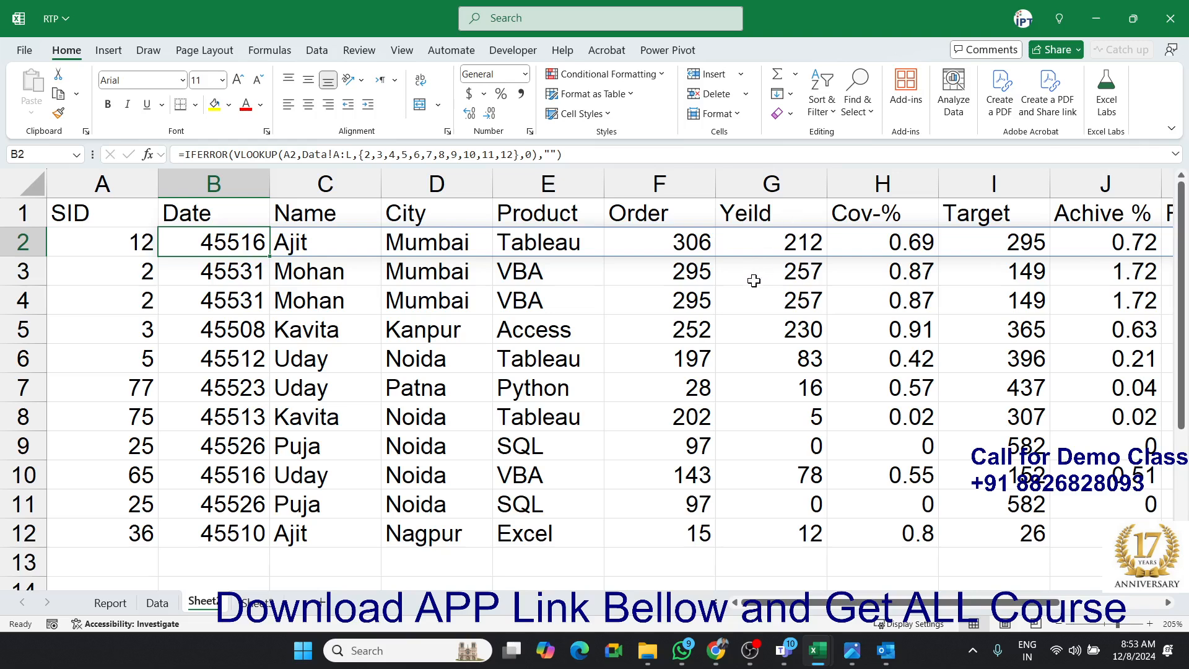
pyautogui.click(158, 604)
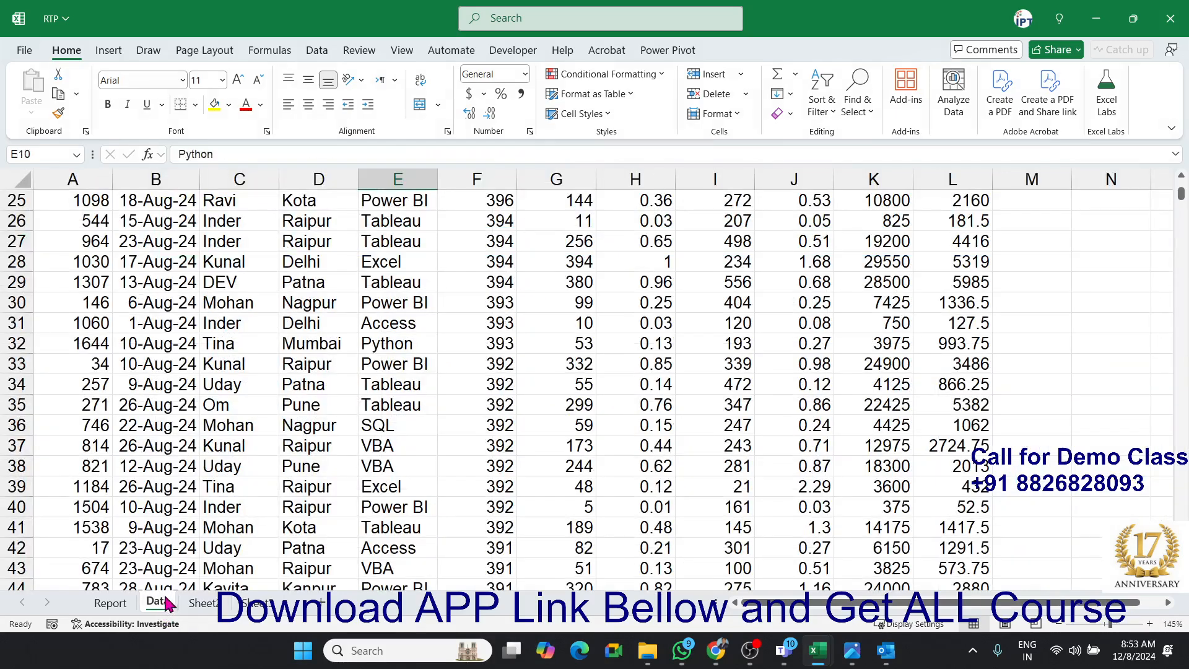
pyautogui.click(124, 607)
pyautogui.scroll(4, 161, 529)
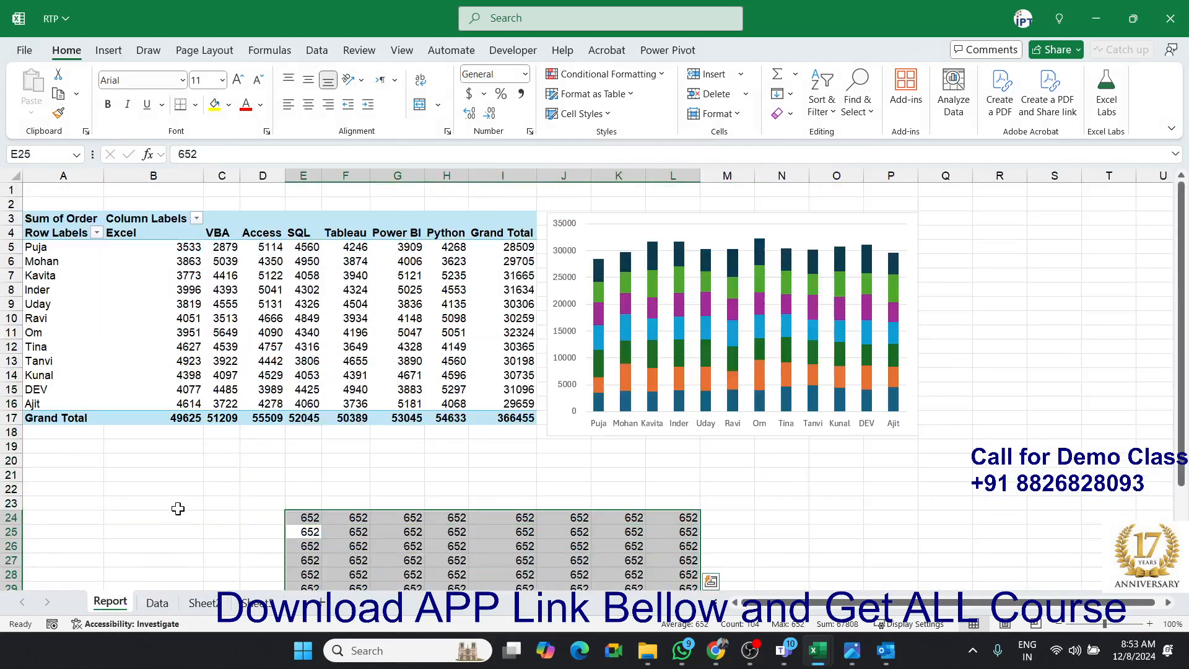
pyautogui.click(278, 611)
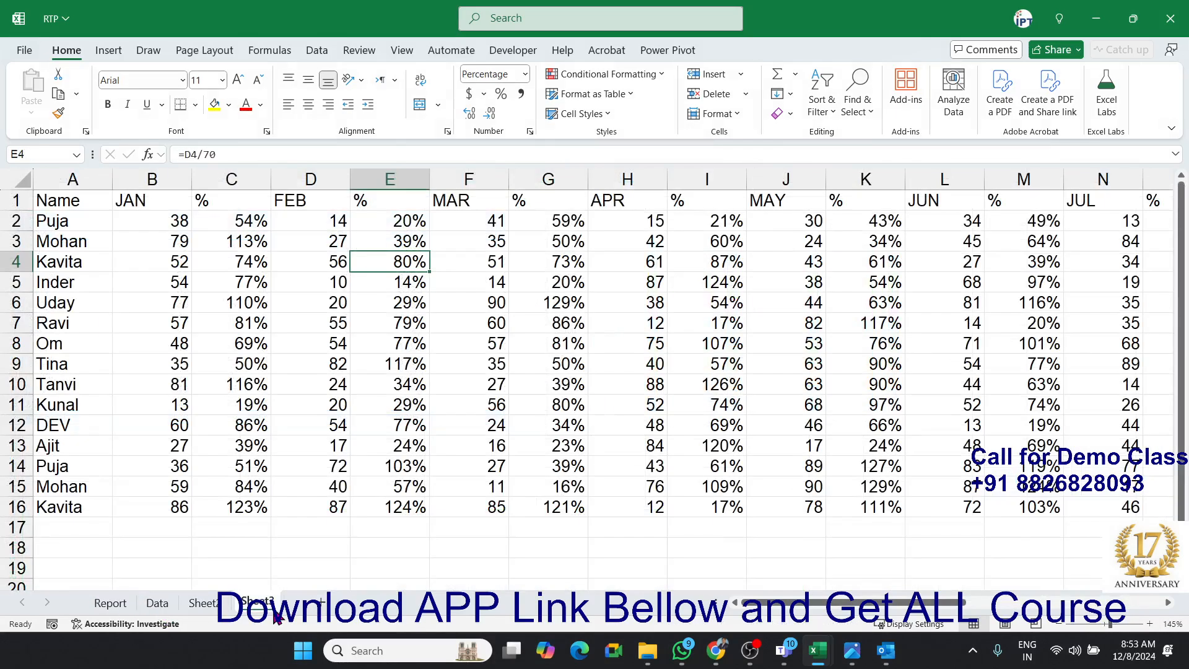
# Add a new worksheet after Sheet3 and enter VBA in cell B2.
pyautogui.click(322, 601)
pyautogui.scroll(7, 310, 531)
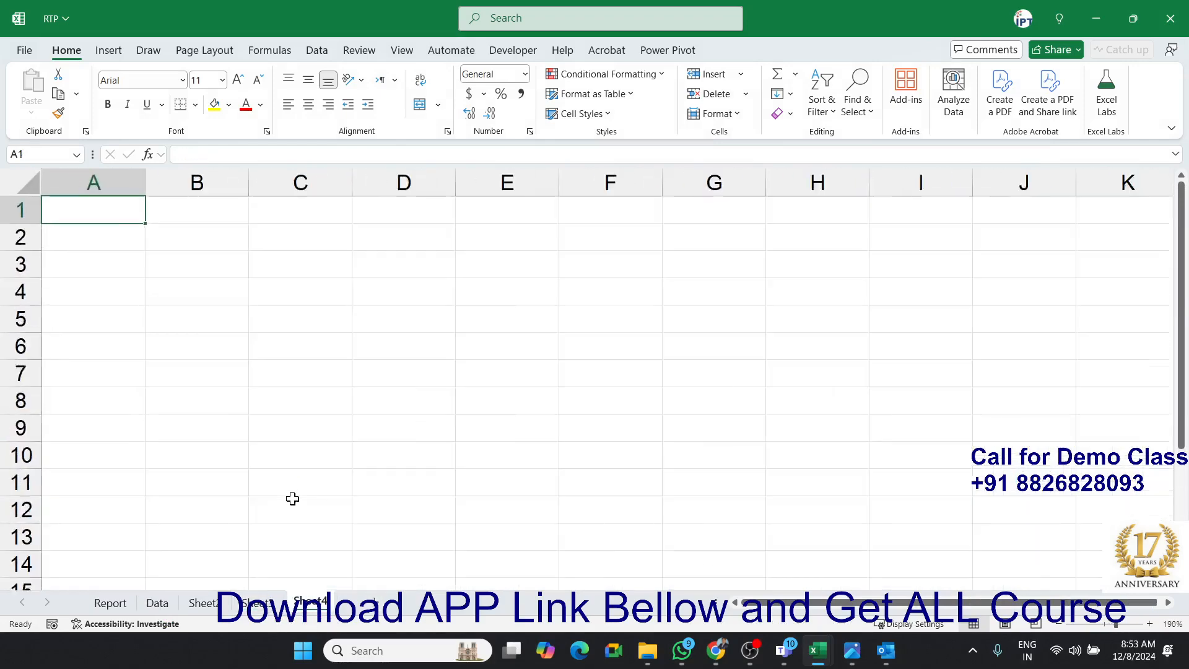
pyautogui.click(213, 250)
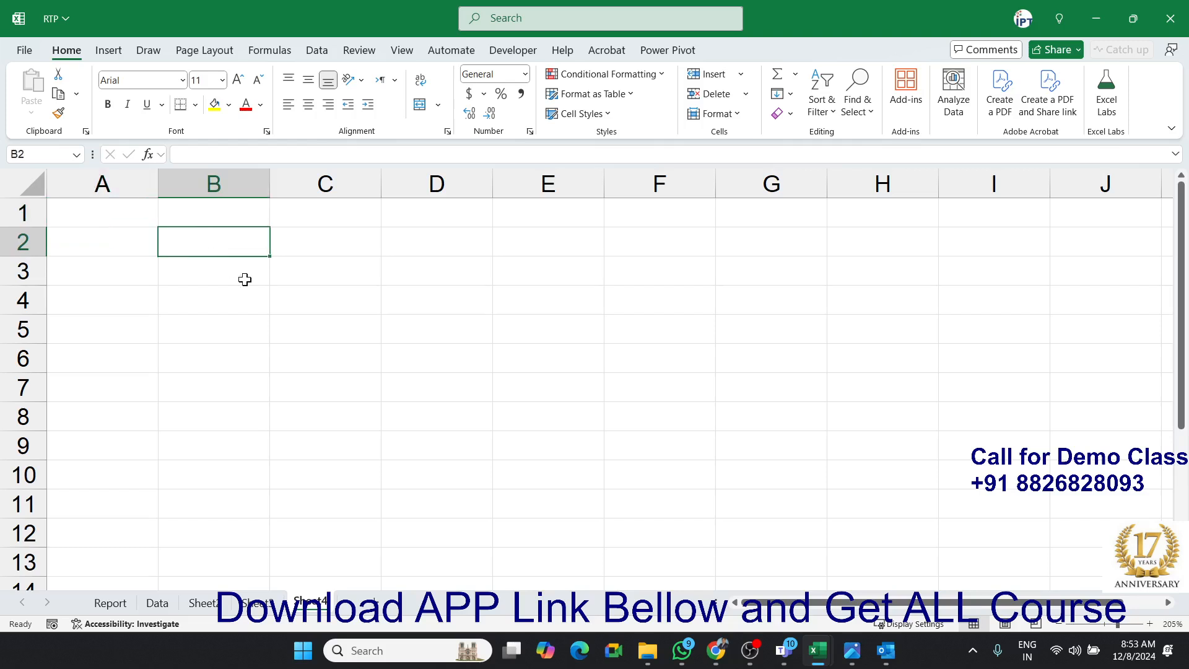
pyautogui.write('vba')
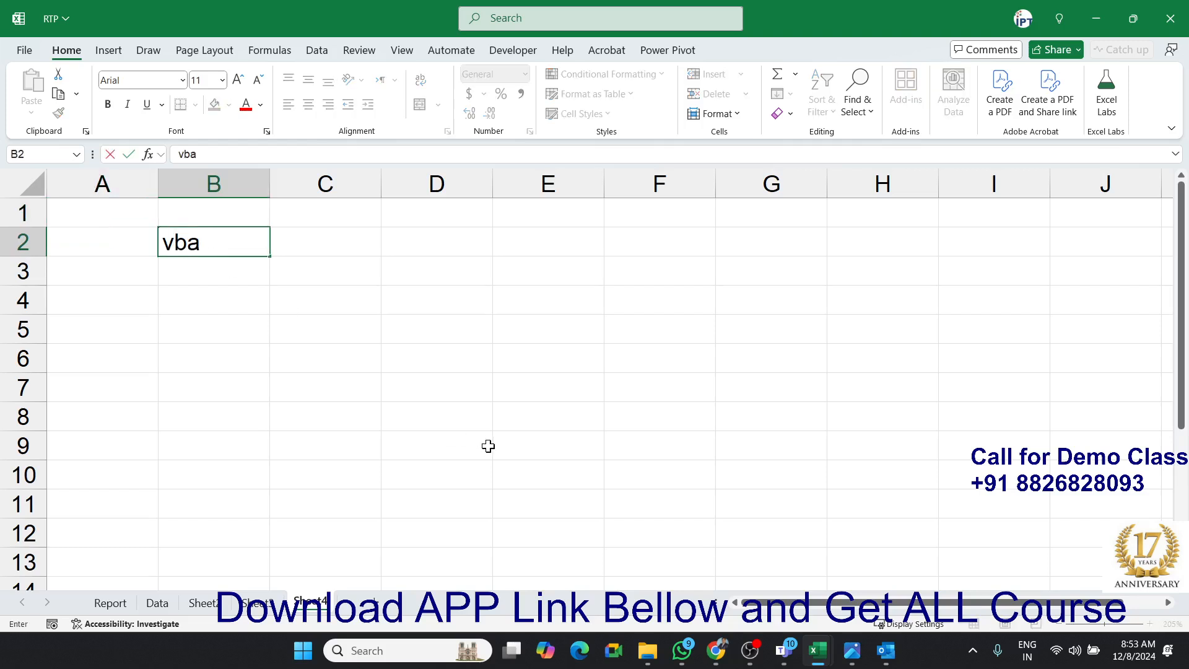
pyautogui.press('BackSpace')
pyautogui.press('BackSpace')
pyautogui.press('BackSpace')
pyautogui.write('VBA')
pyautogui.press('Return')
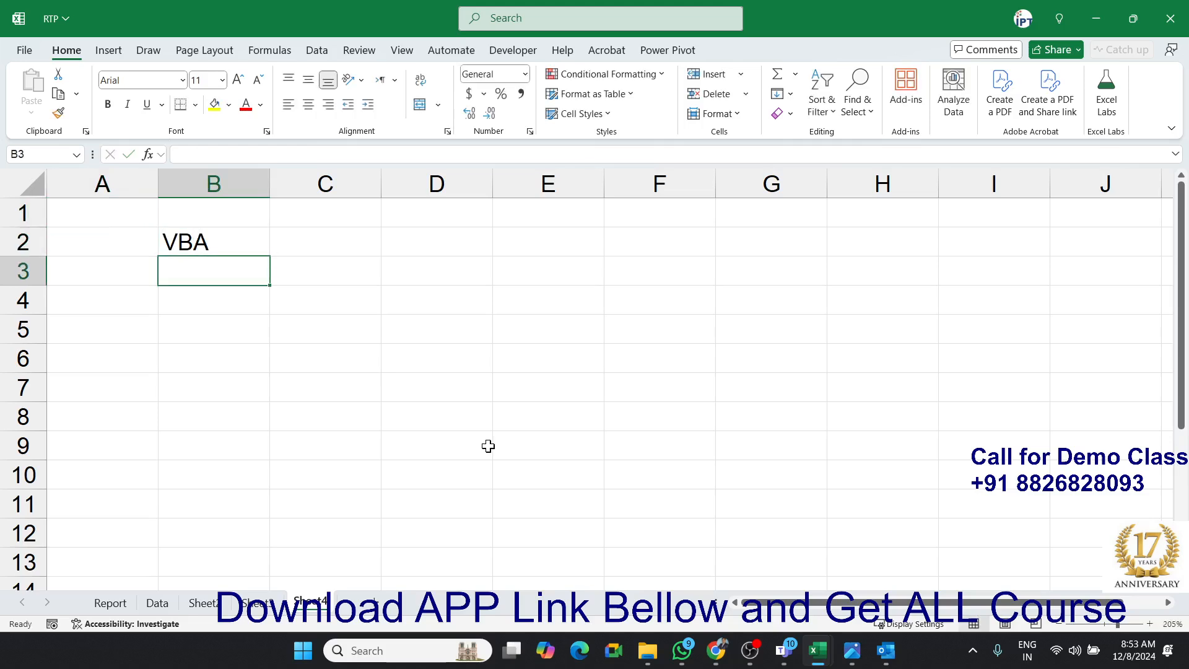
# Enter VB6 in cell B4 and VB.NET in cell B5 of the new sheet.
pyautogui.press('Right')
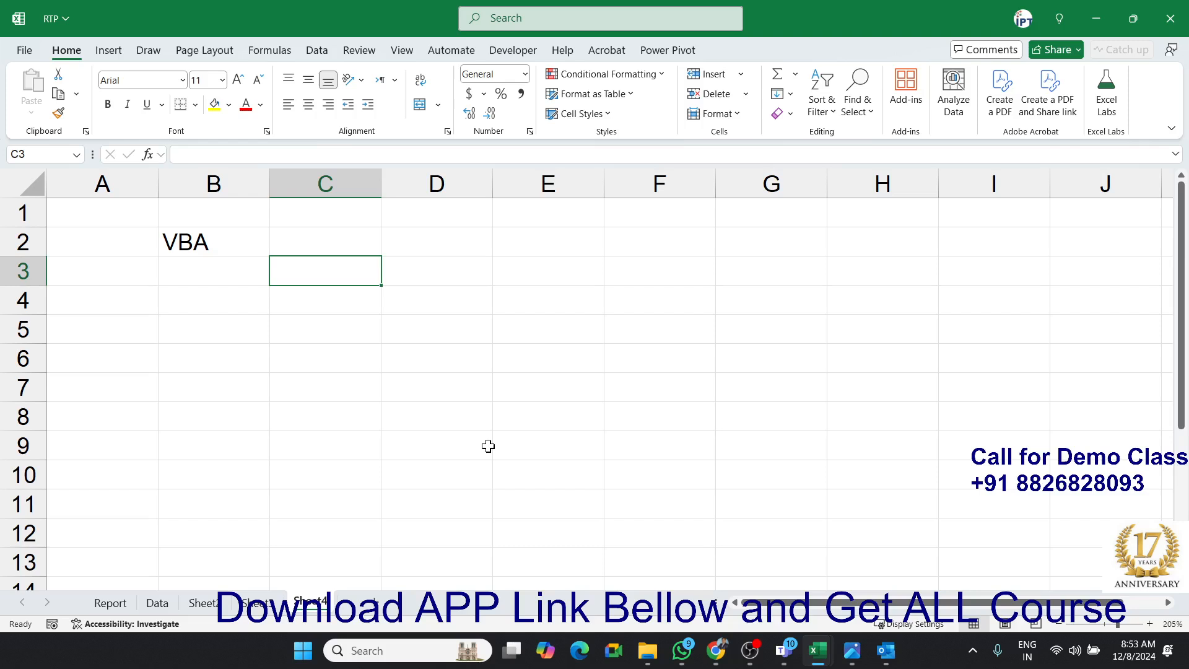
pyautogui.press('Left')
pyautogui.press('Down')
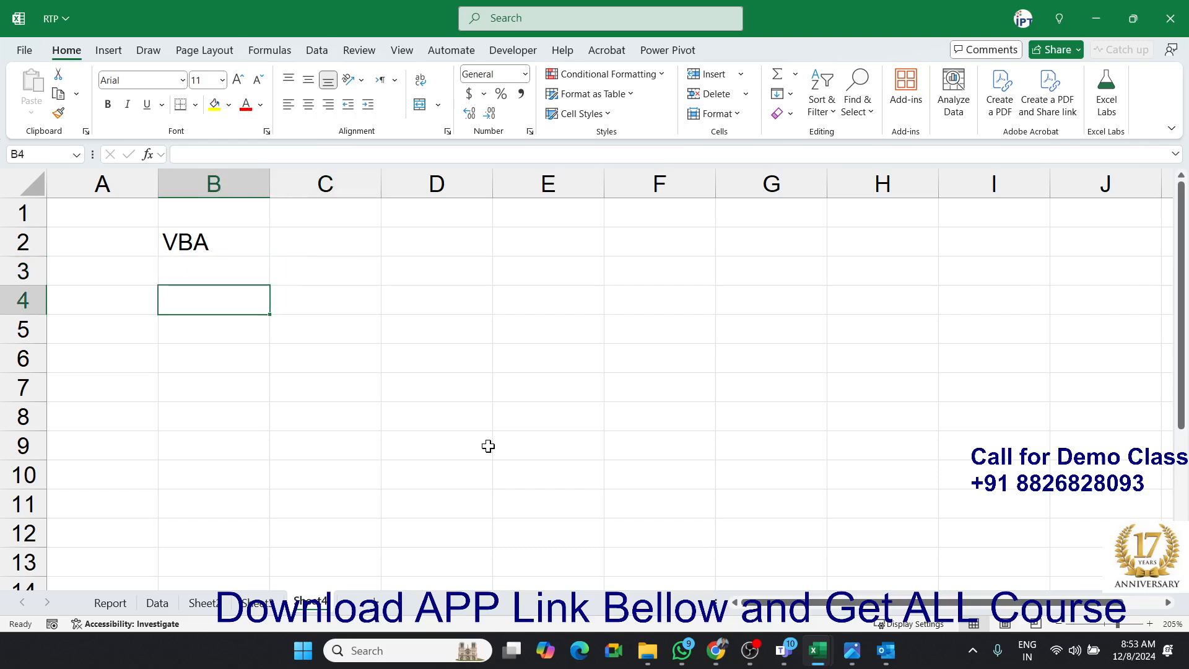
pyautogui.write('VB6')
pyautogui.press('Return')
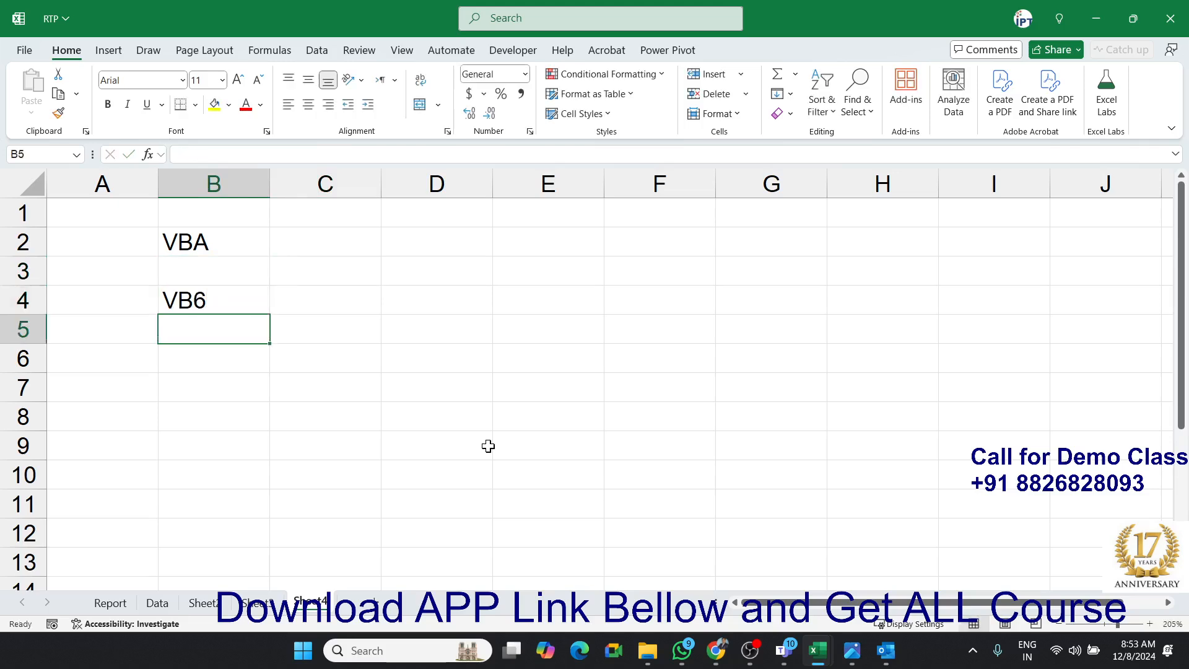
pyautogui.write('VB.NET')
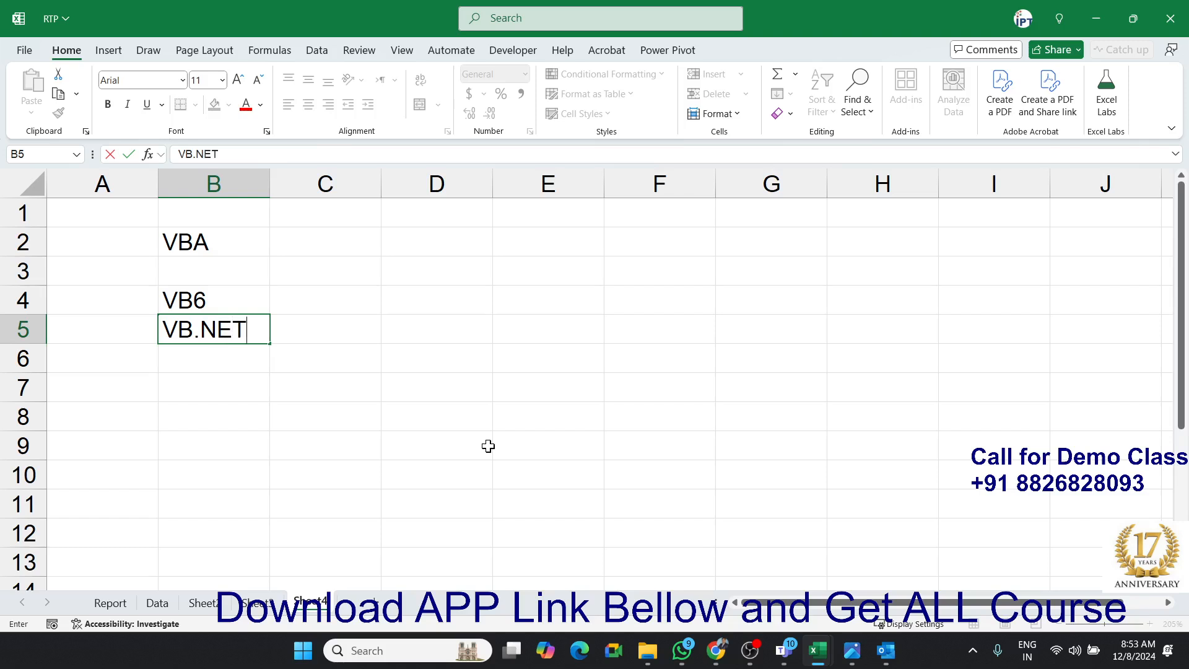
pyautogui.press('Return')
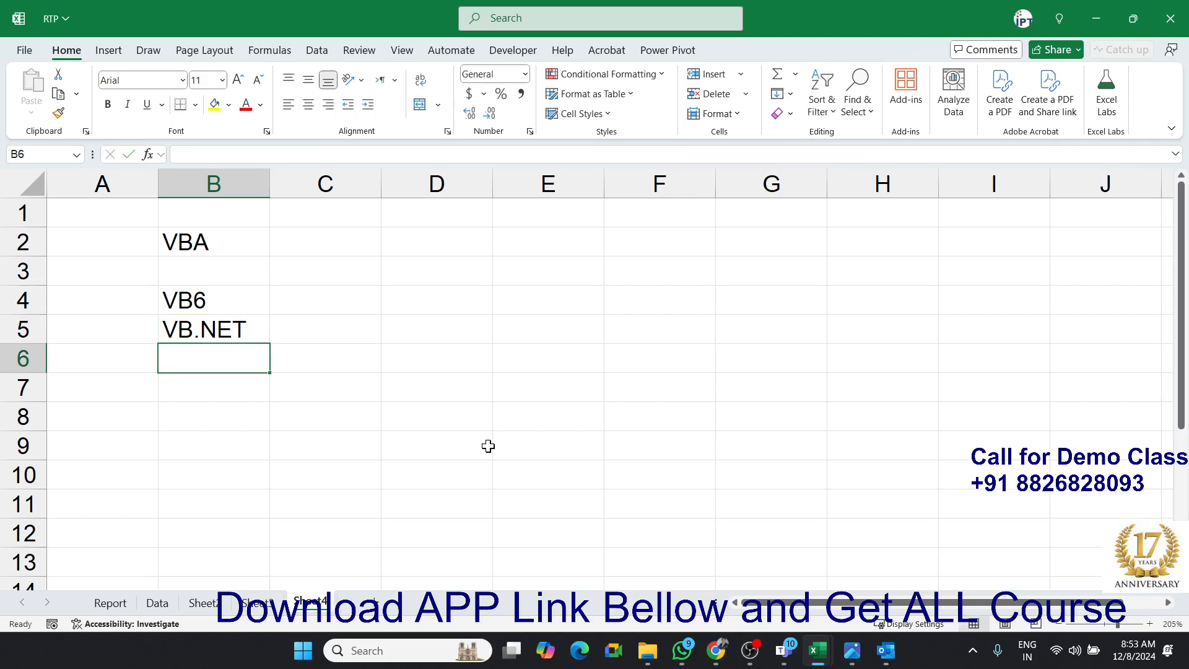
# Enter VBS in cell B6, and clear the entries in cells B4:B6.
pyautogui.write('VBS')
pyautogui.press('Return')
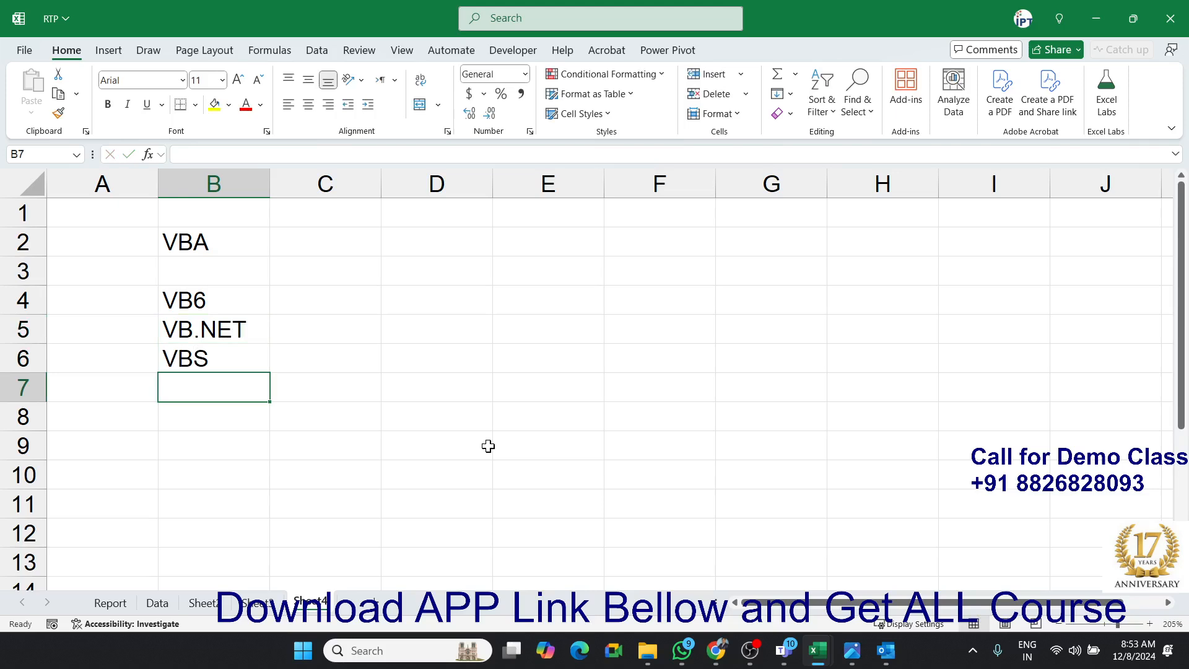
pyautogui.press('Up')
pyautogui.press('Up')
pyautogui.press('Up')
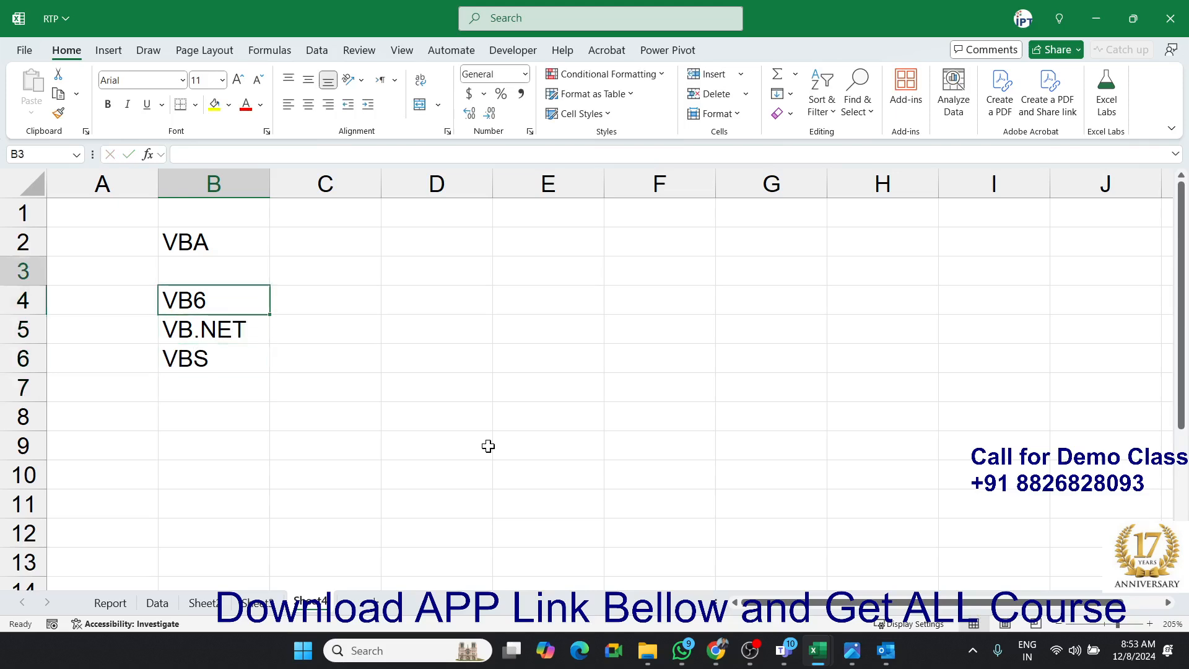
pyautogui.hotkey('shift', 'Down')
pyautogui.hotkey('shift', 'Down')
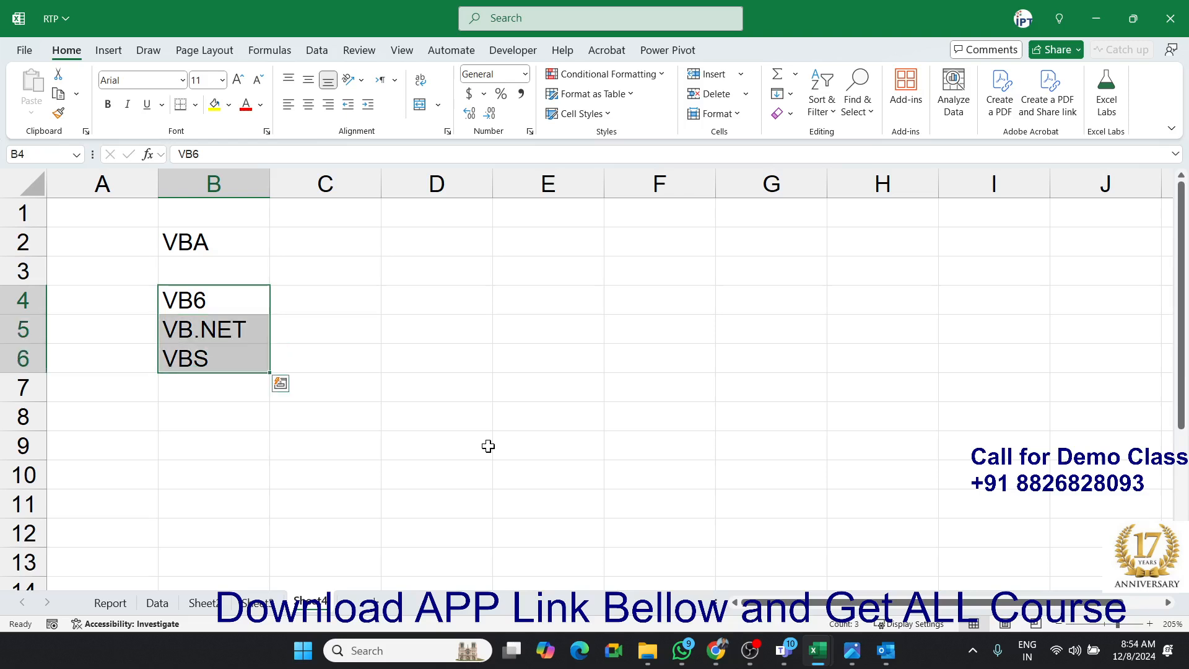
pyautogui.press('Delete')
# Enter Microsoft Office in cell C2, beside the VBA entry.
pyautogui.press('Up')
pyautogui.press('Up')
pyautogui.press('Right')
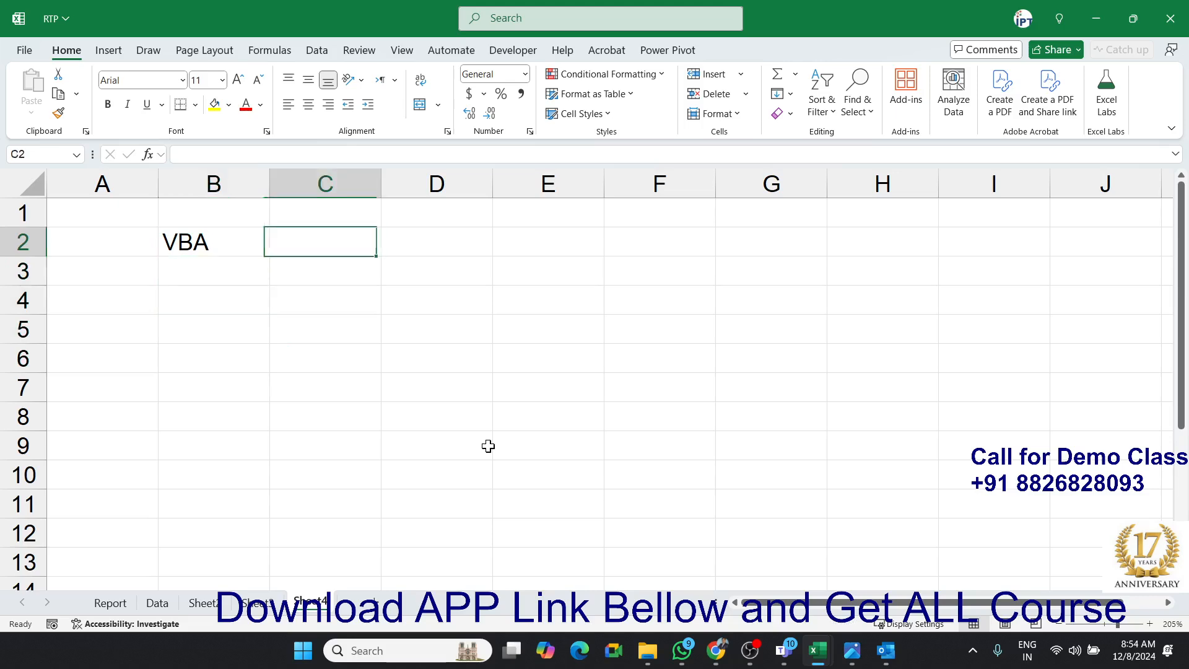
pyautogui.write('ms')
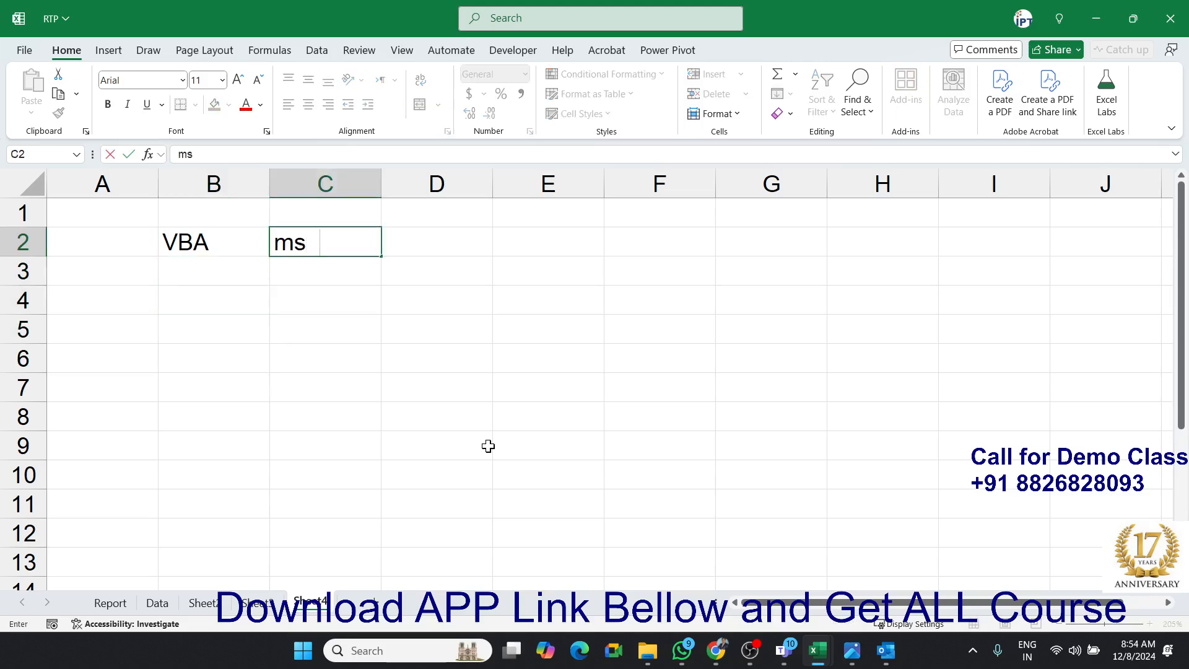
pyautogui.press('BackSpace')
pyautogui.press('BackSpace')
pyautogui.write('MS')
pyautogui.press('Return')
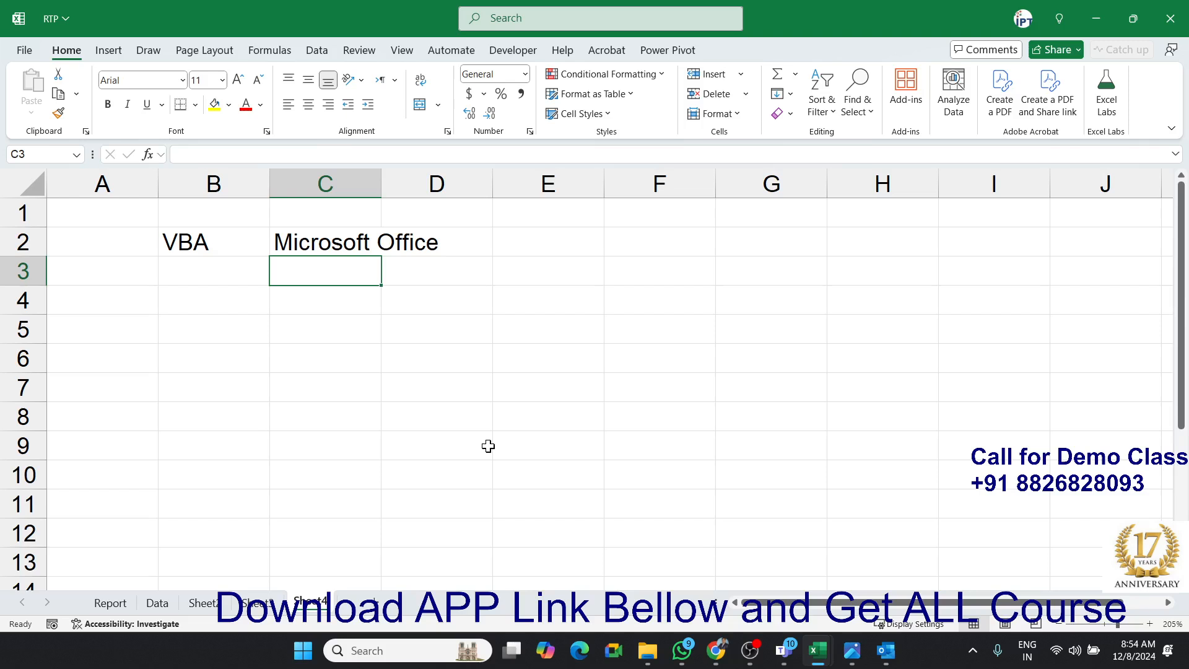
# Enter Excel in cell D3 and Macros in cell C5.
pyautogui.press('Down')
pyautogui.press('Up')
pyautogui.press('Right')
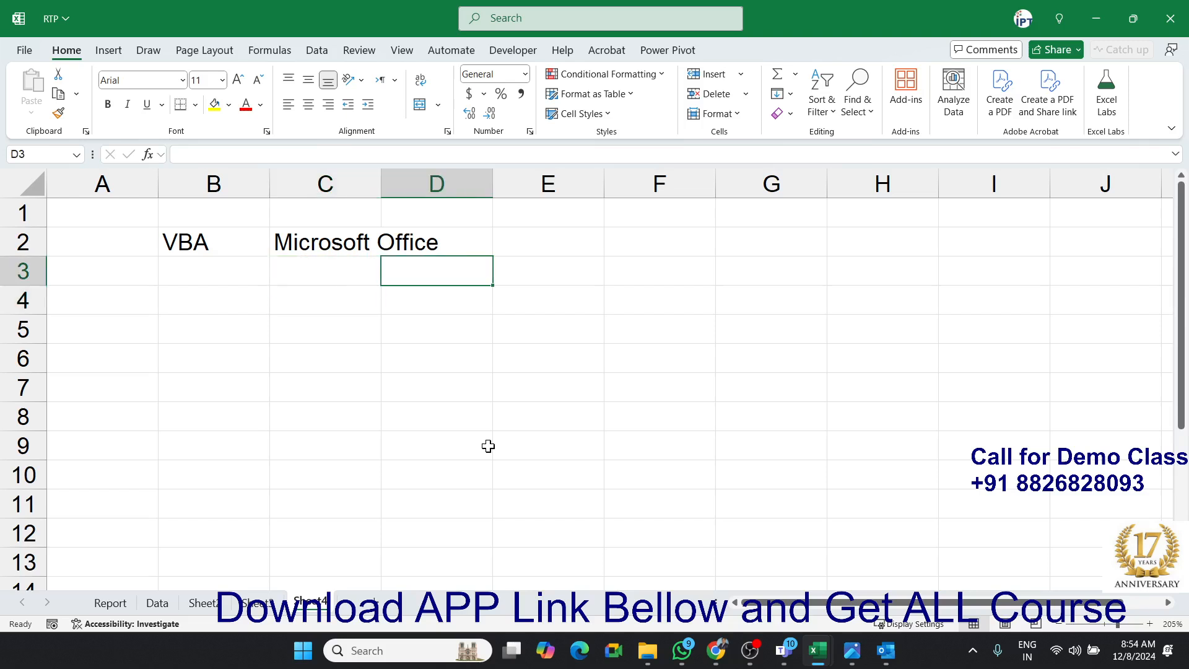
pyautogui.write('Excel')
pyautogui.press('Return')
pyautogui.press('Left')
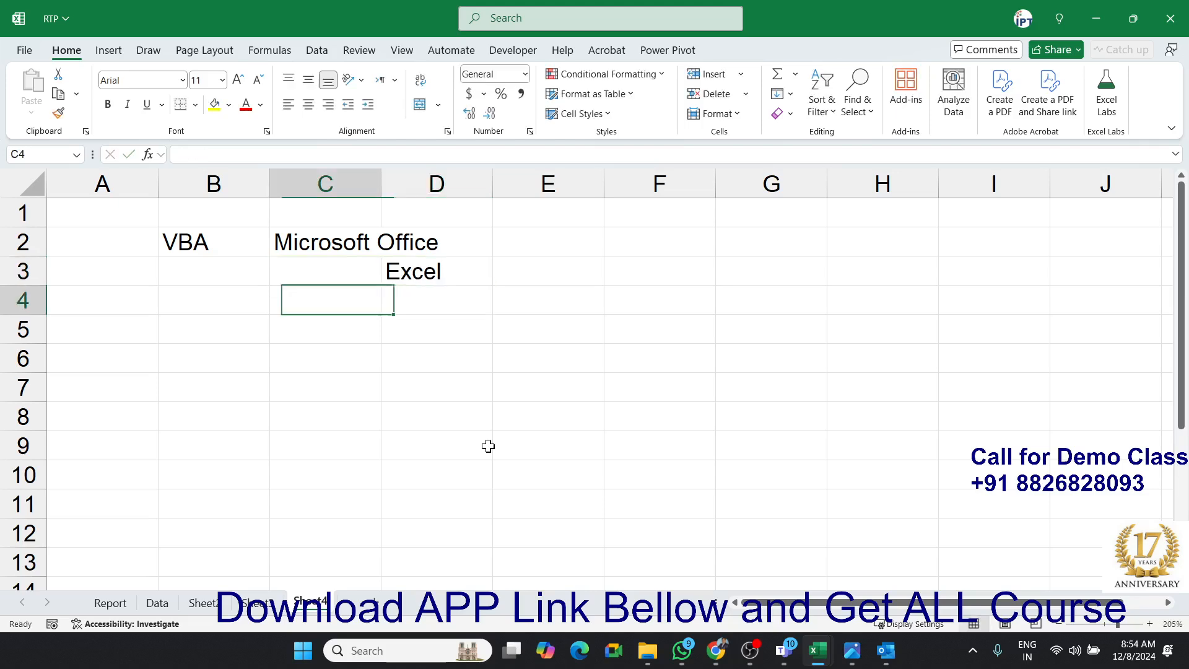
pyautogui.press('Down')
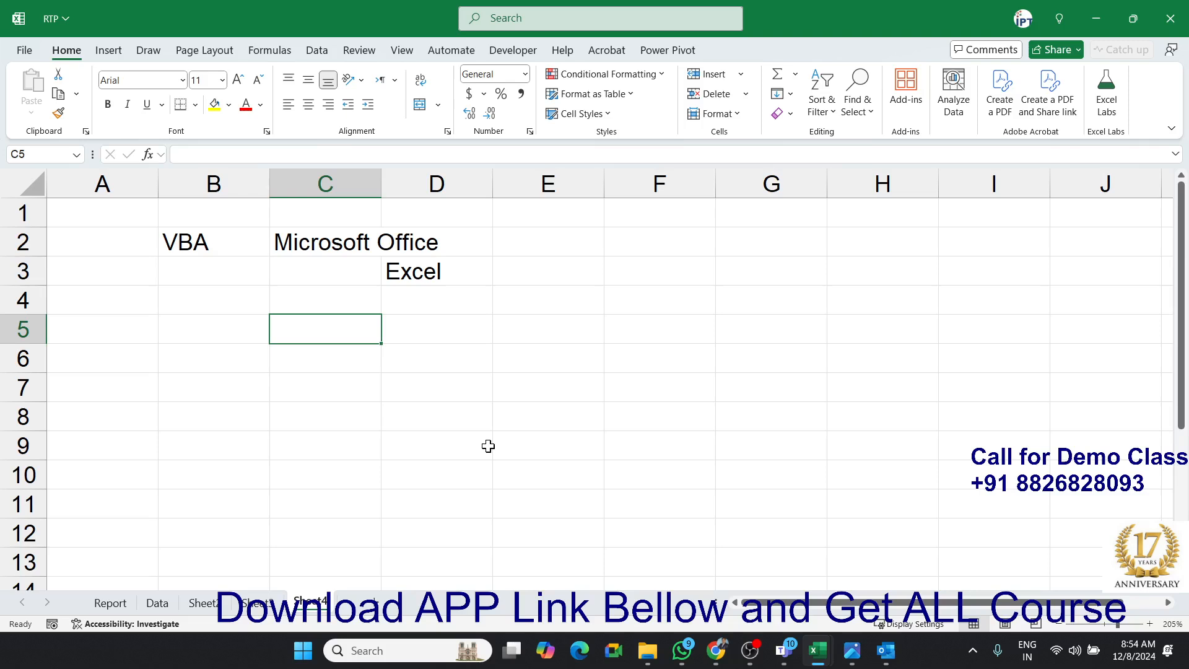
pyautogui.write('Macros')
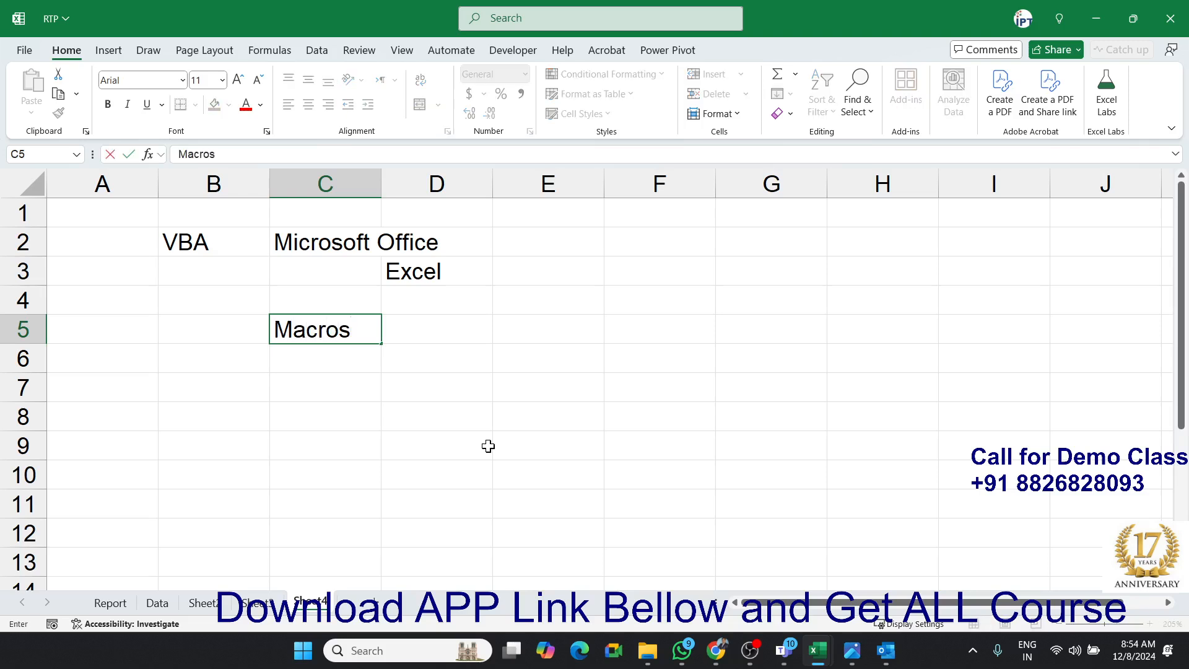
pyautogui.press('Return')
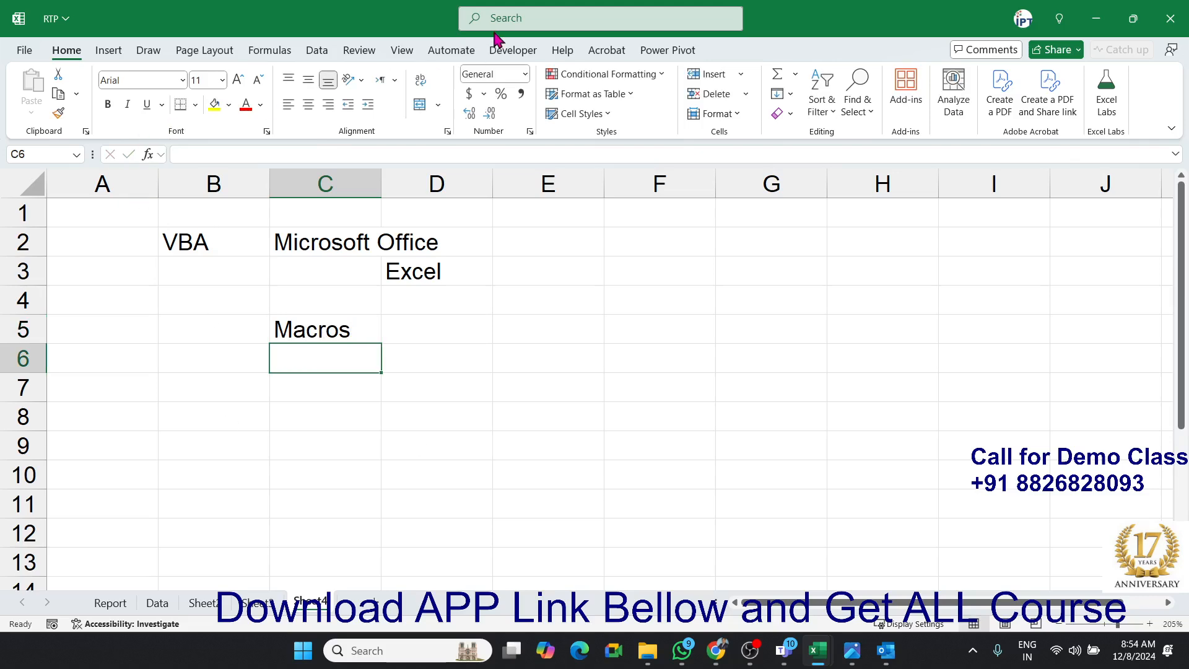
# Look over the list of macros available in all open workbooks.
pyautogui.click(513, 50)
pyautogui.click(62, 104)
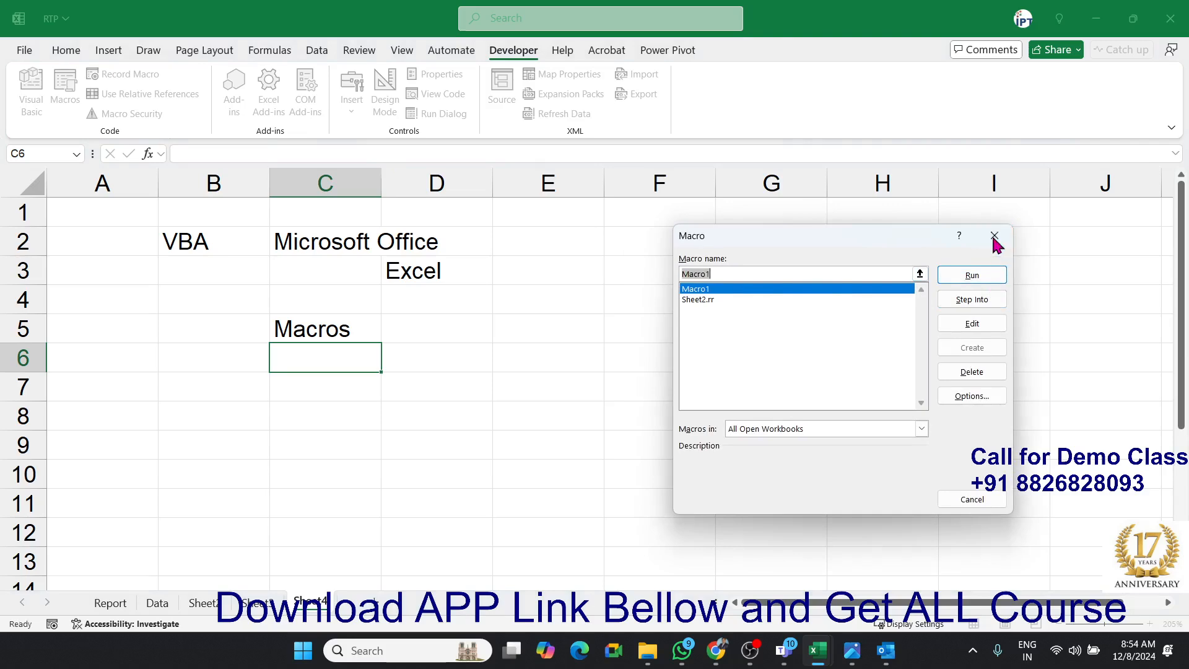
pyautogui.click(994, 236)
pyautogui.click(441, 348)
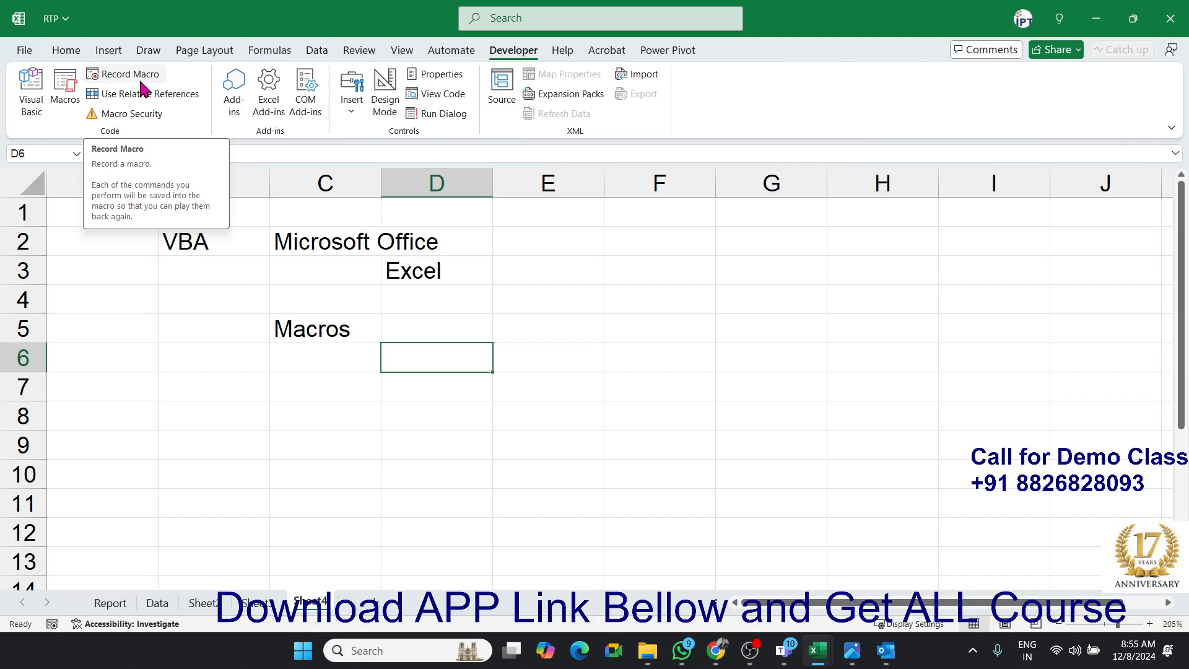
# Enter Function in cell C8 of the topic list.
pyautogui.click(304, 405)
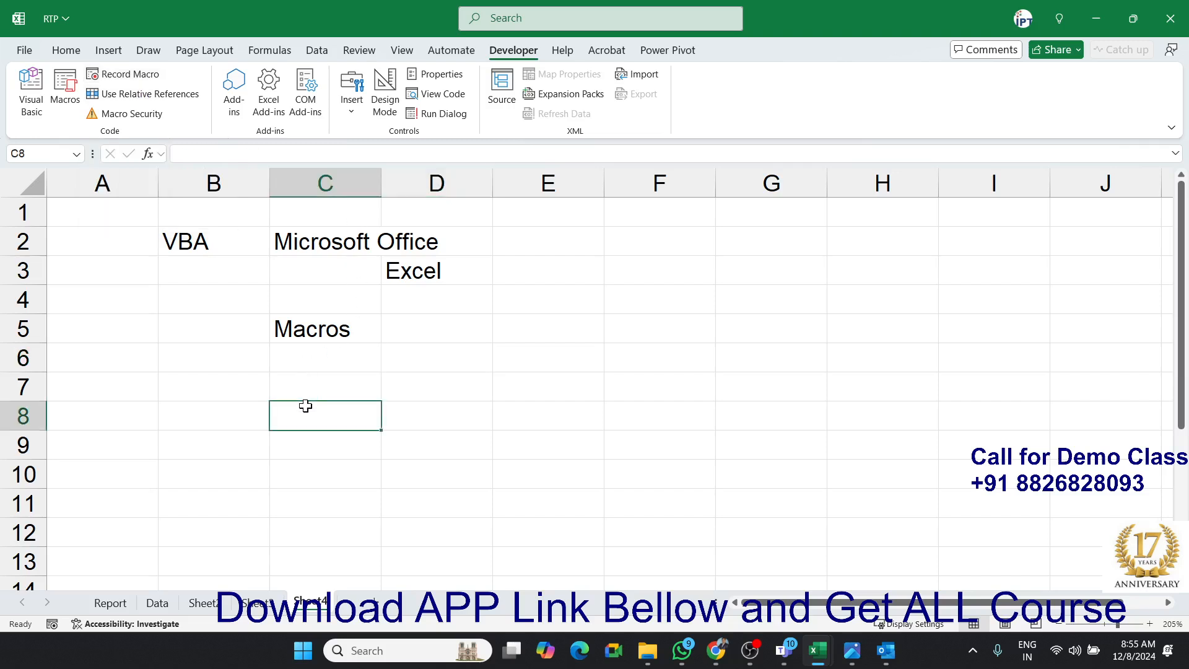
pyautogui.write('Func')
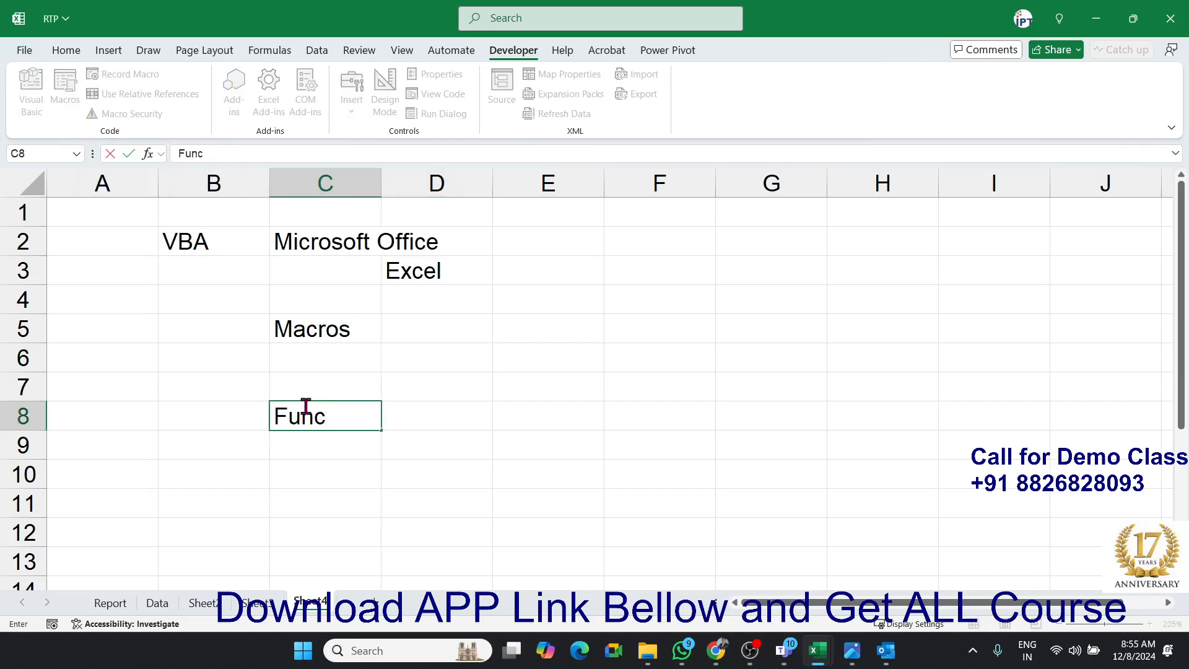
pyautogui.write('tiomn')
pyautogui.press('BackSpace')
pyautogui.press('BackSpace')
pyautogui.write('n')
pyautogui.press('Tab')
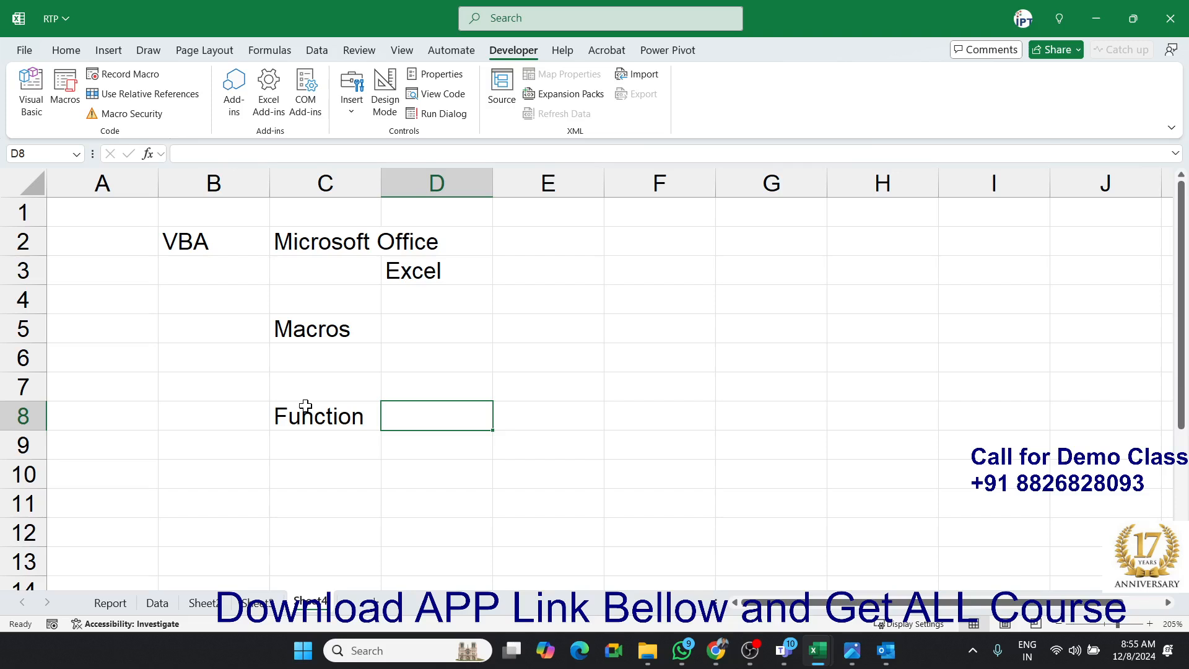
# Copy the Name, City, Product and Order columns with their headers from the Data sheet.
pyautogui.click(157, 602)
pyautogui.click(142, 260)
pyautogui.scroll(7, 155, 257)
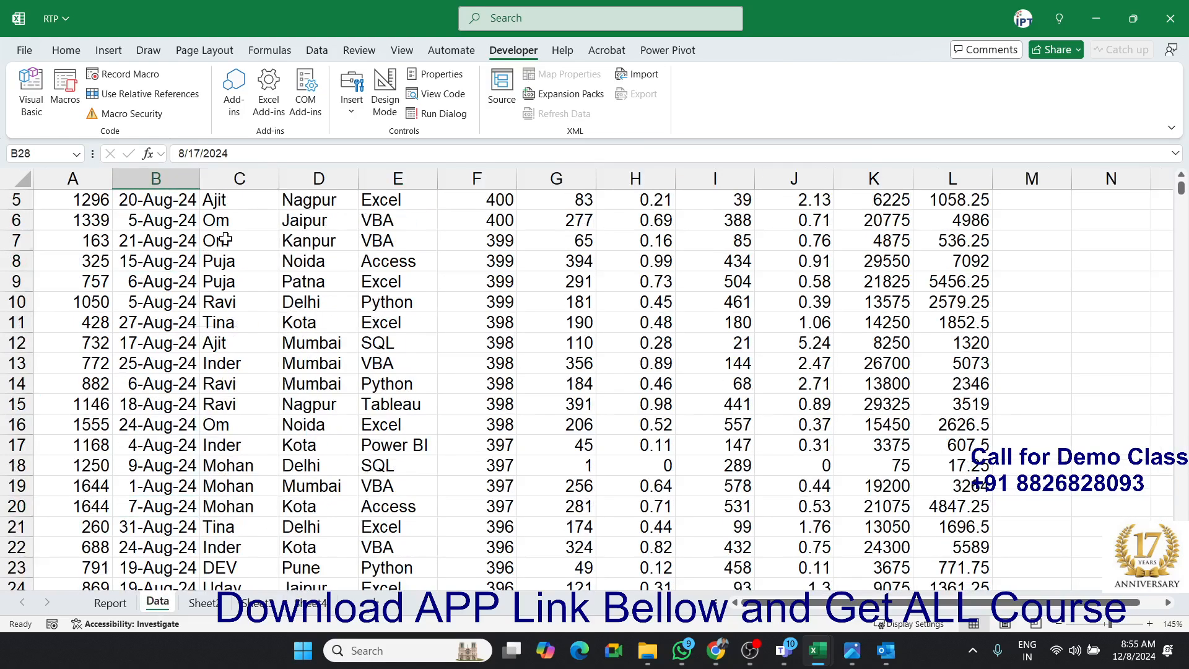
pyautogui.click(225, 240)
pyautogui.hotkey('ctrl', 'Up')
pyautogui.hotkey('ctrl', 'shift', 'Down')
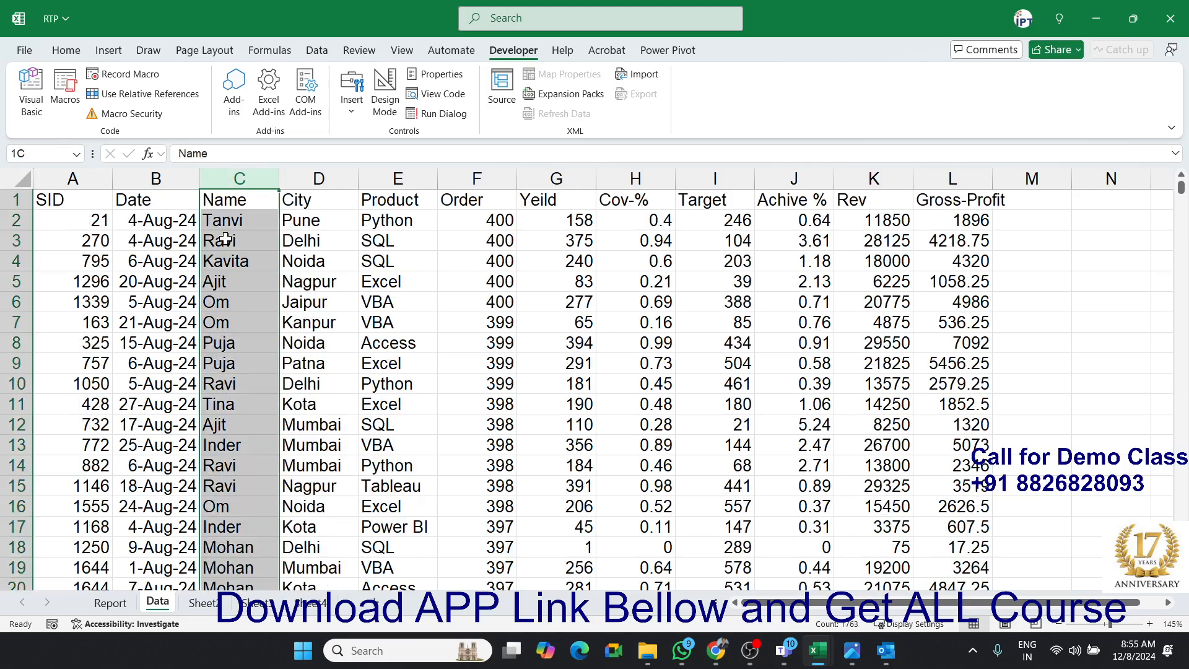
pyautogui.hotkey('shift', 'Right')
pyautogui.hotkey('shift', 'Right')
pyautogui.hotkey('shift', 'Right')
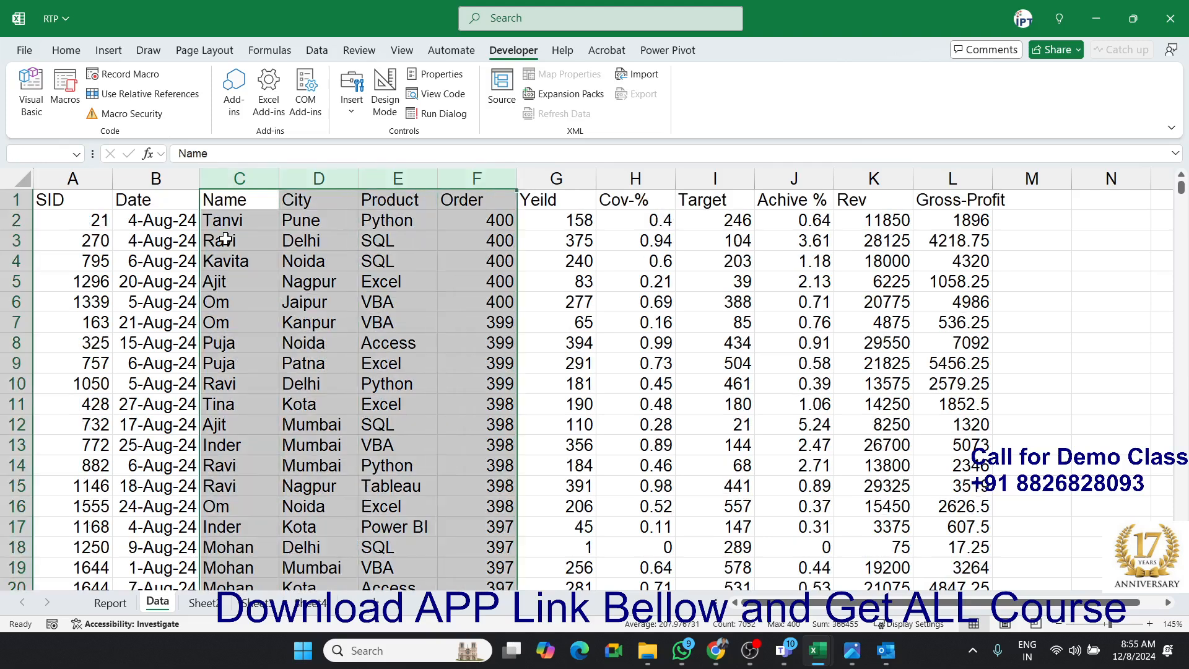
pyautogui.hotkey('ctrl', 'c')
# Add a new worksheet after Sheet4 and paste the copied columns starting at cell A1.
pyautogui.click(313, 602)
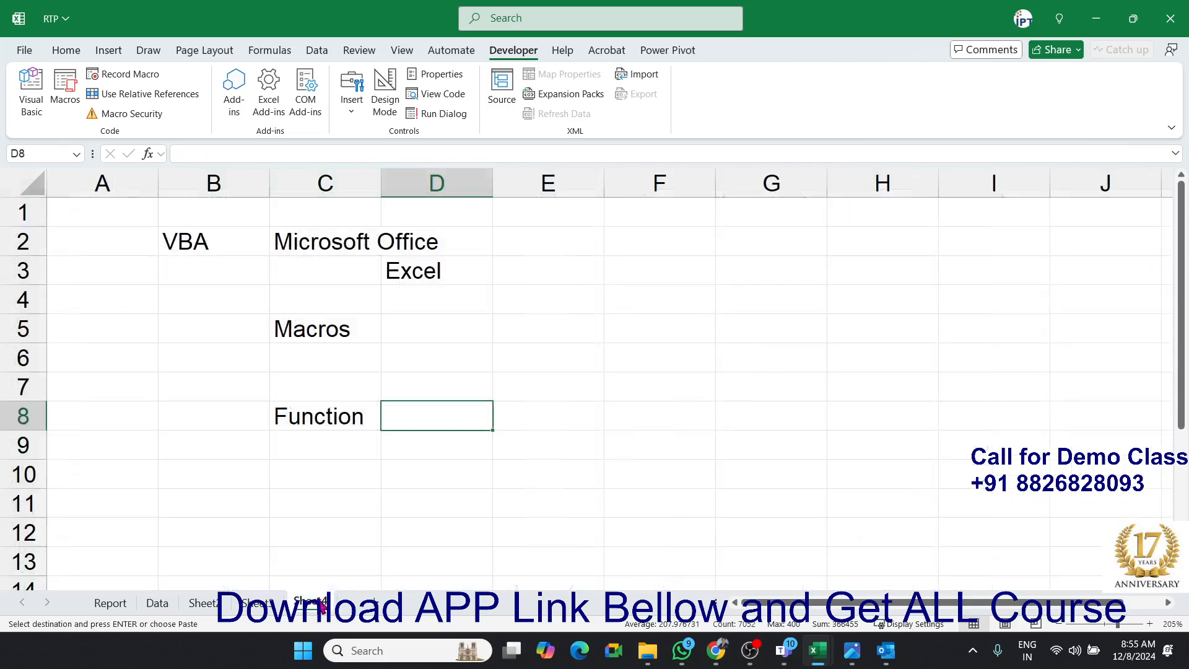
pyautogui.click(371, 602)
pyautogui.hotkey('ctrl', 'v')
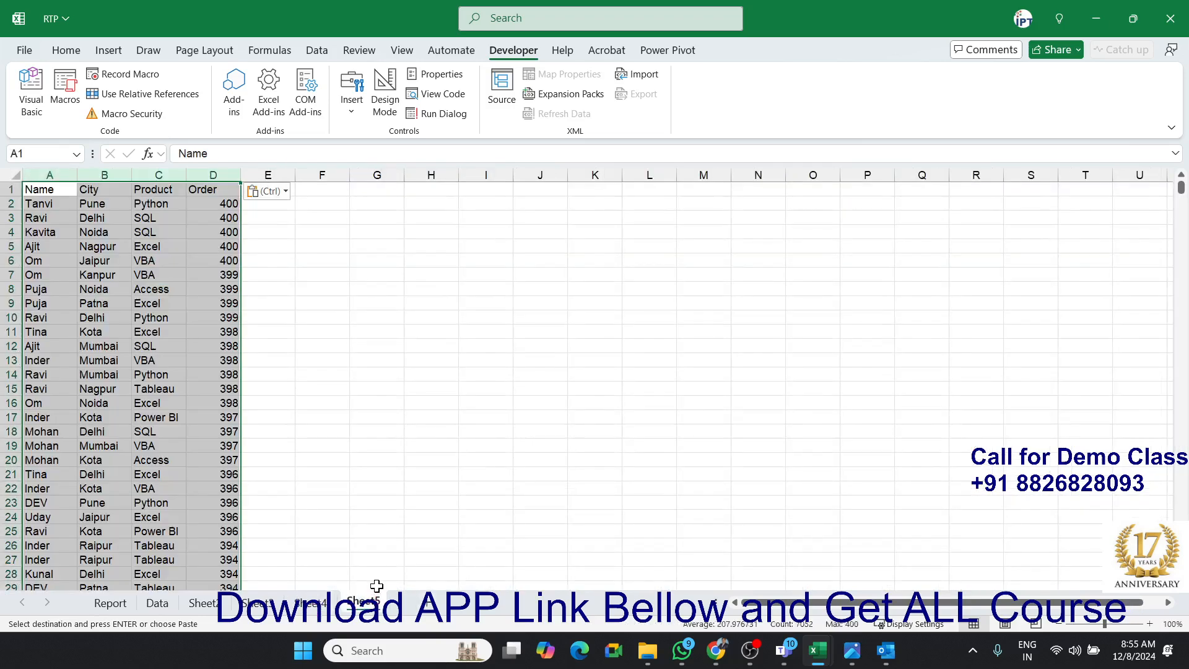
# Delete all data rows from row 106 downward on the new sheet and return to cell A1.
pyautogui.click(162, 273)
pyautogui.scroll(-20, 46, 293)
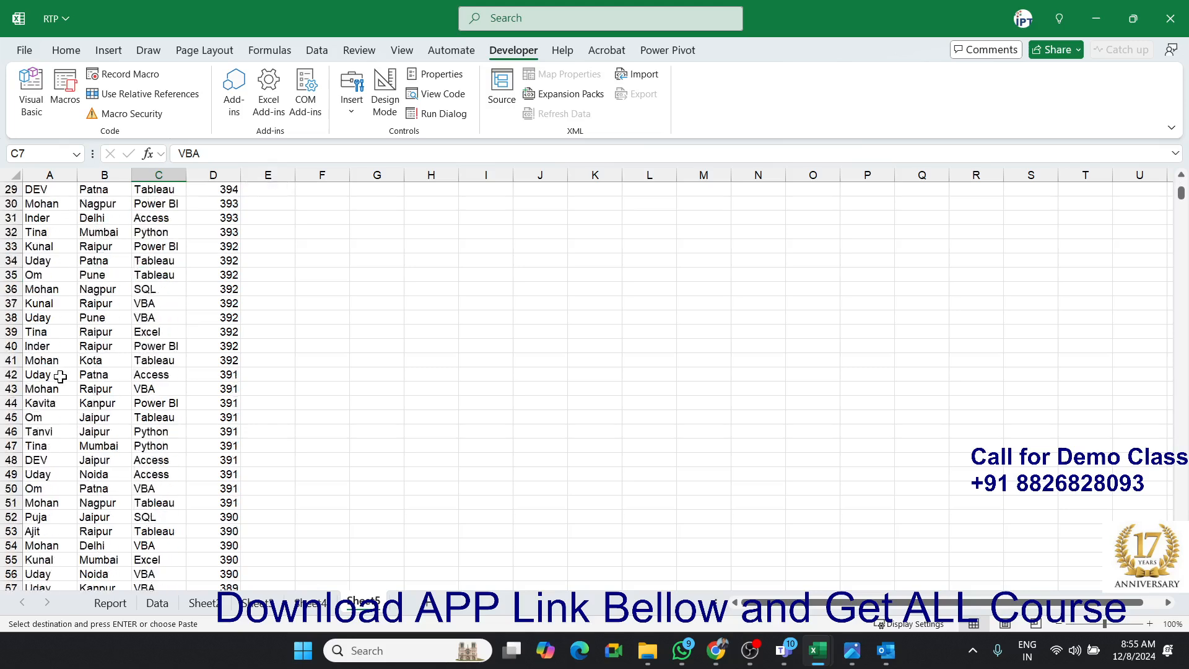
pyautogui.click(45, 489)
pyautogui.hotkey('shift', 'space')
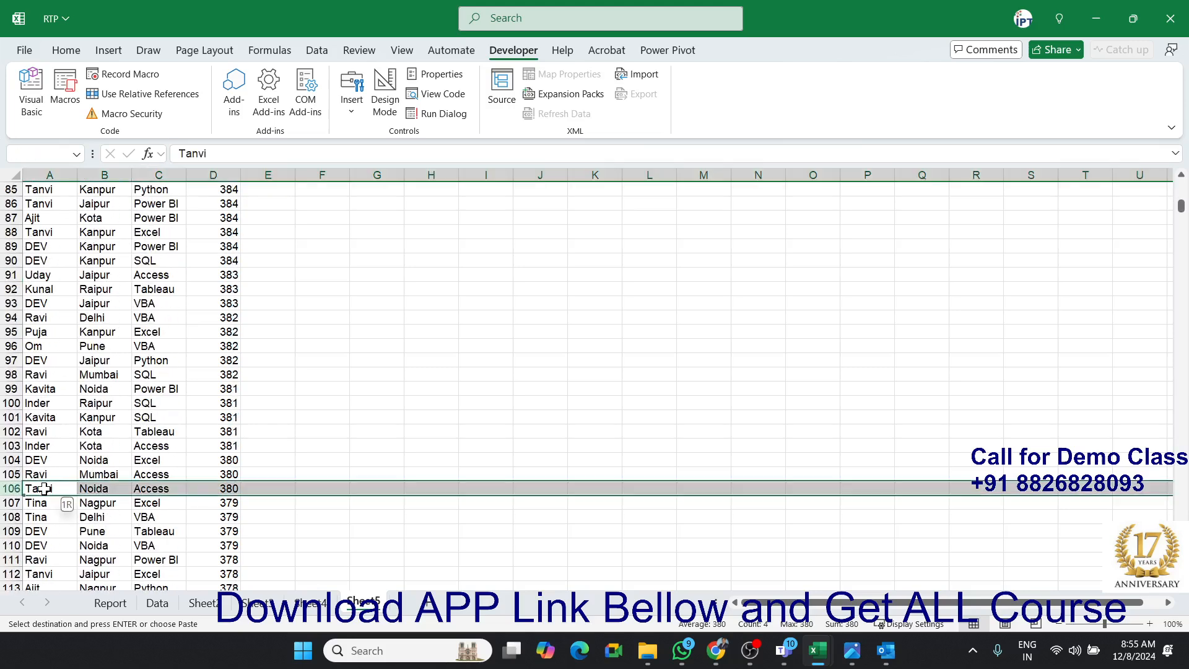
pyautogui.hotkey('ctrl', 'shift', 'Down')
pyautogui.hotkey('ctrl', '-')
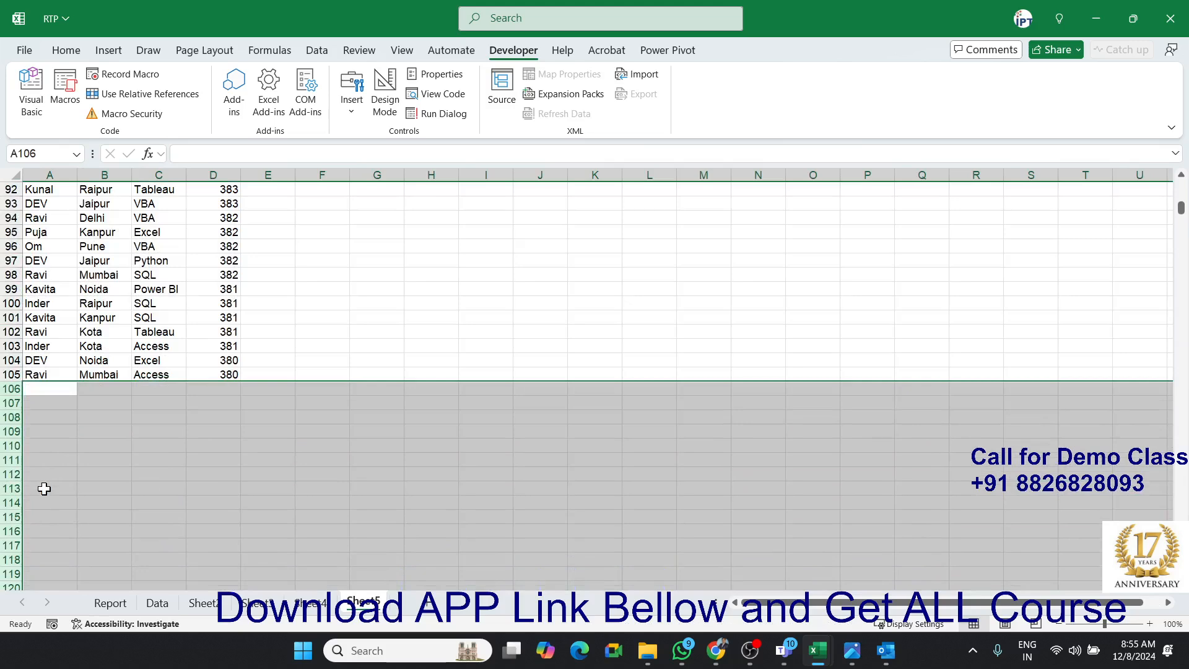
pyautogui.hotkey('ctrl', 'Up')
pyautogui.hotkey('ctrl', 'Up')
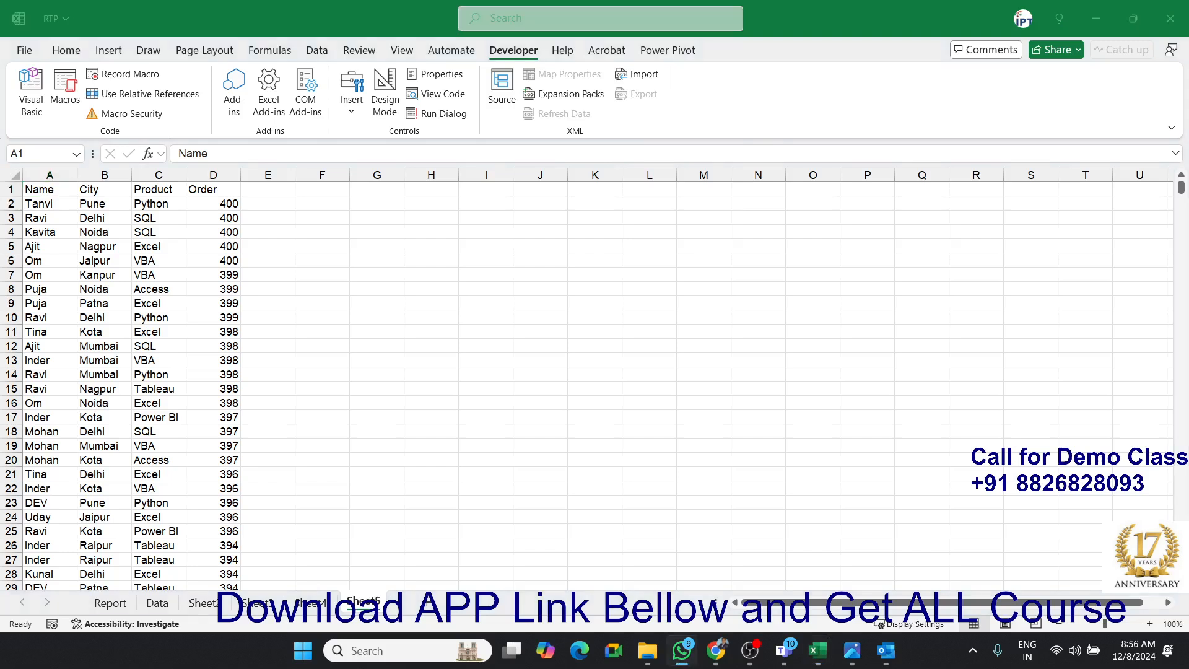
# Enter the same name as in cell A3 into cell H2 as the lookup value.
pyautogui.click(374, 264)
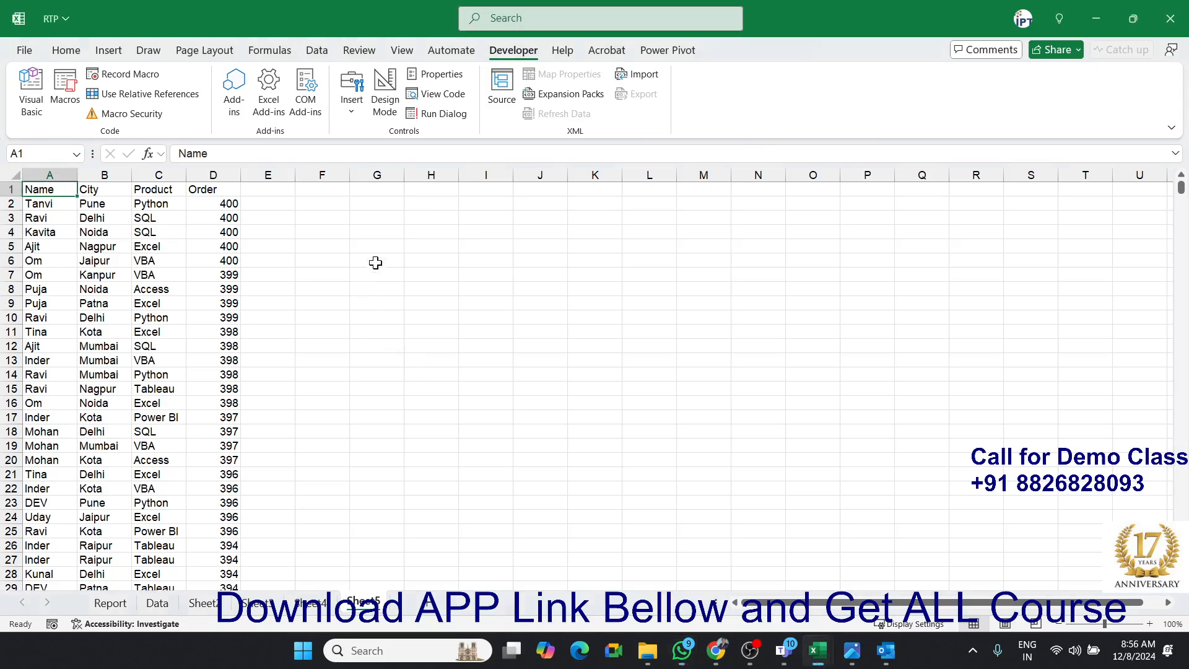
pyautogui.click(452, 202)
pyautogui.write('Ravi')
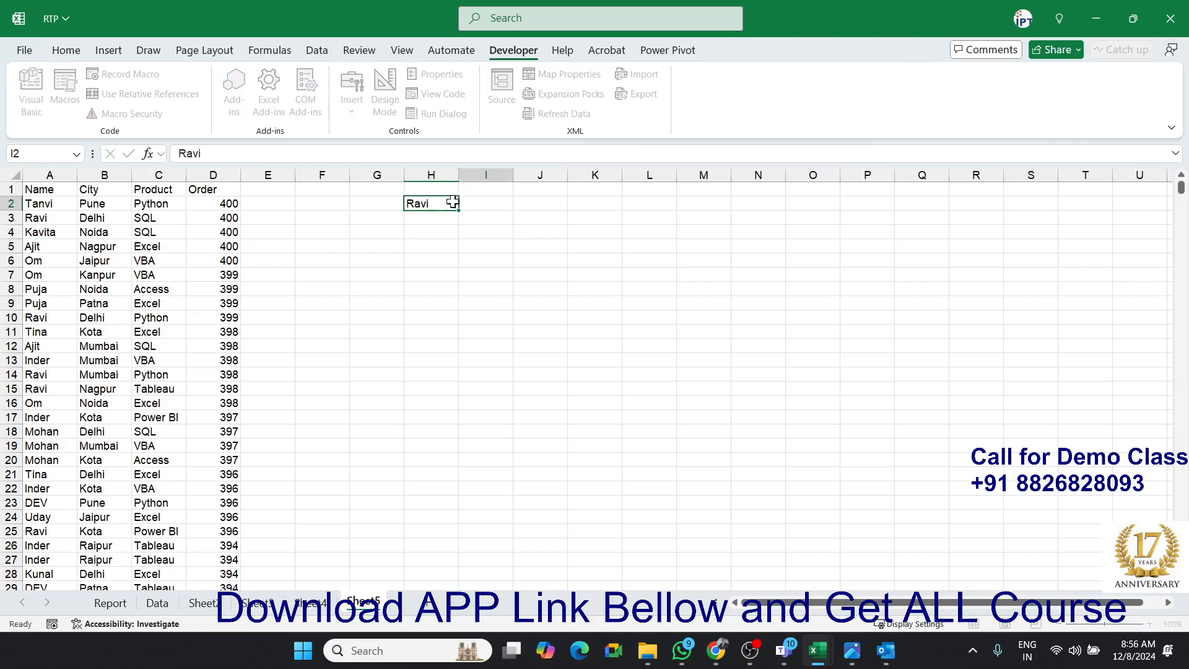
pyautogui.press('Tab')
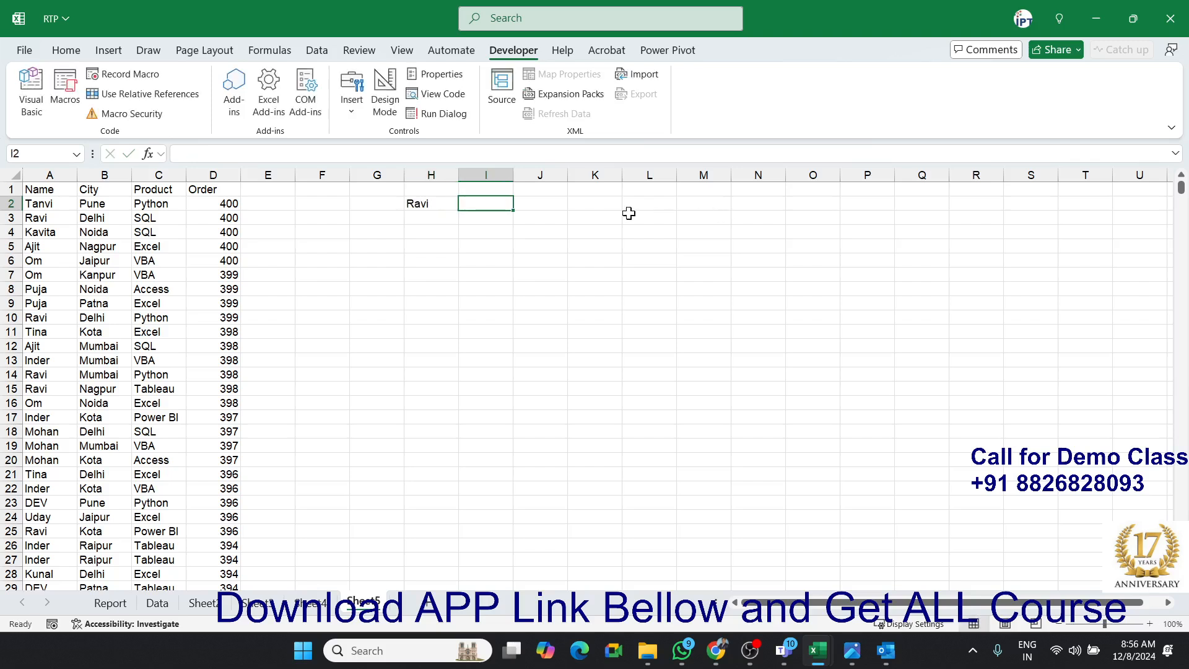
# Enter the formula =VLOOKUP(H2,A:D,4,0) in cell I2 to look up the order for the name in H2.
pyautogui.write('=VLOOKUP(')
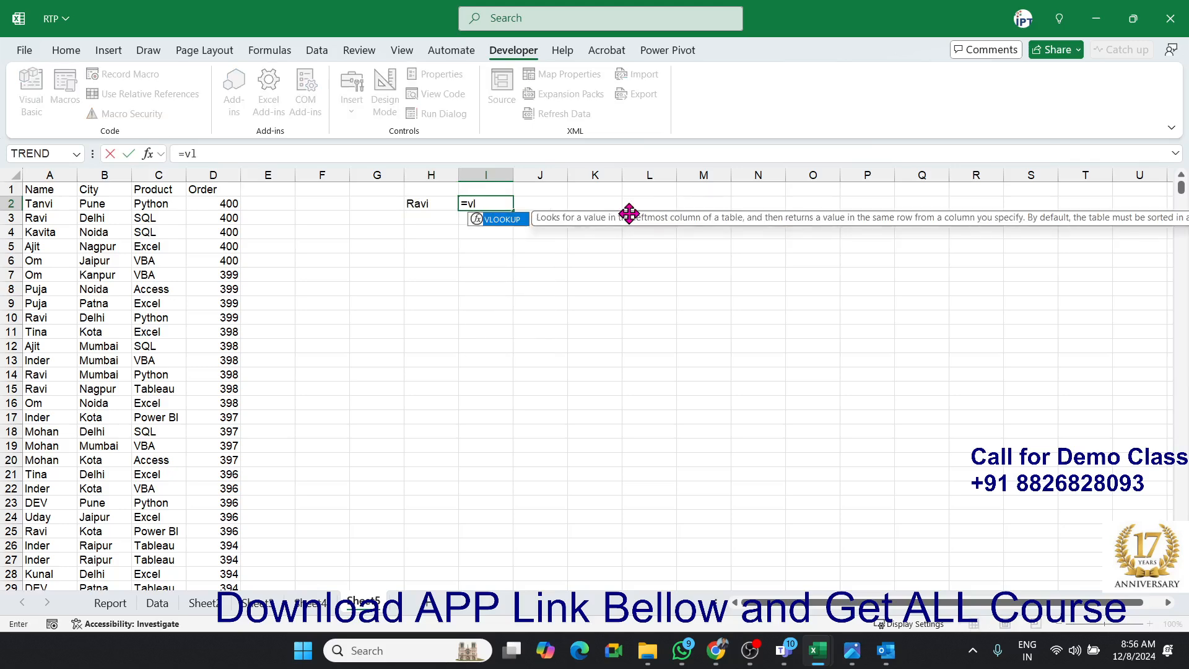
pyautogui.press('Left')
pyautogui.write(',')
pyautogui.press('Left')
pyautogui.press('Left')
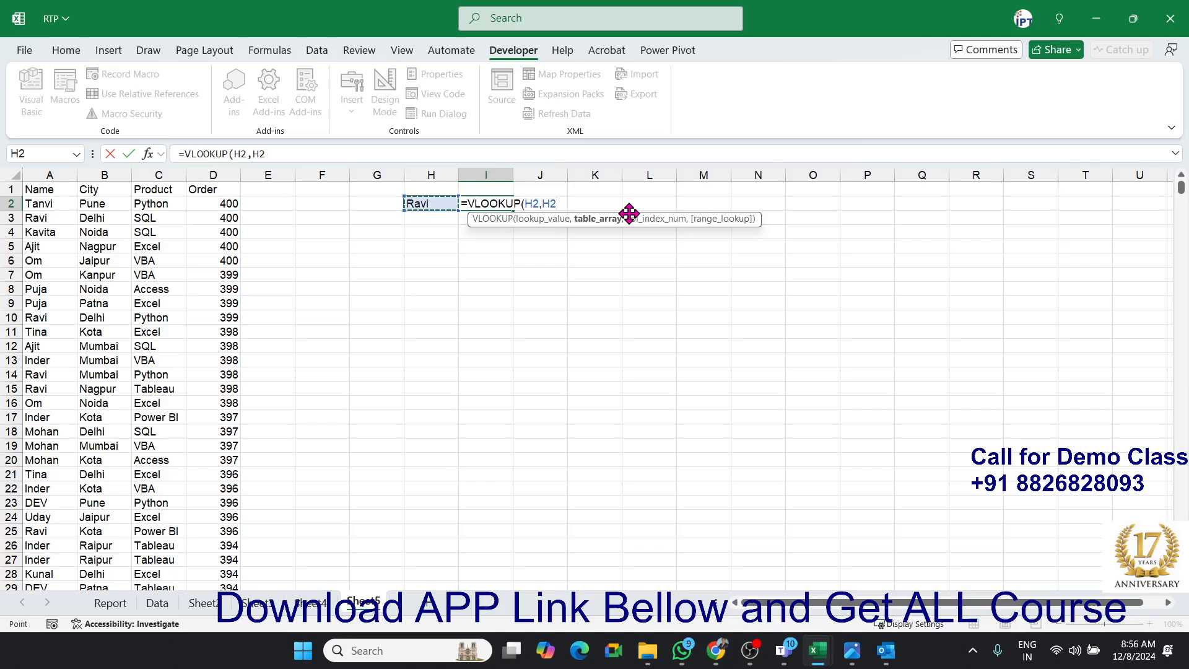
pyautogui.press('Left')
pyautogui.press('Left')
pyautogui.press('Left')
pyautogui.press('Left')
pyautogui.press('Left')
pyautogui.press('Left')
pyautogui.hotkey('ctrl', 'space')
pyautogui.hotkey('shift', 'Right')
pyautogui.hotkey('shift', 'Right')
pyautogui.hotkey('shift', 'Right')
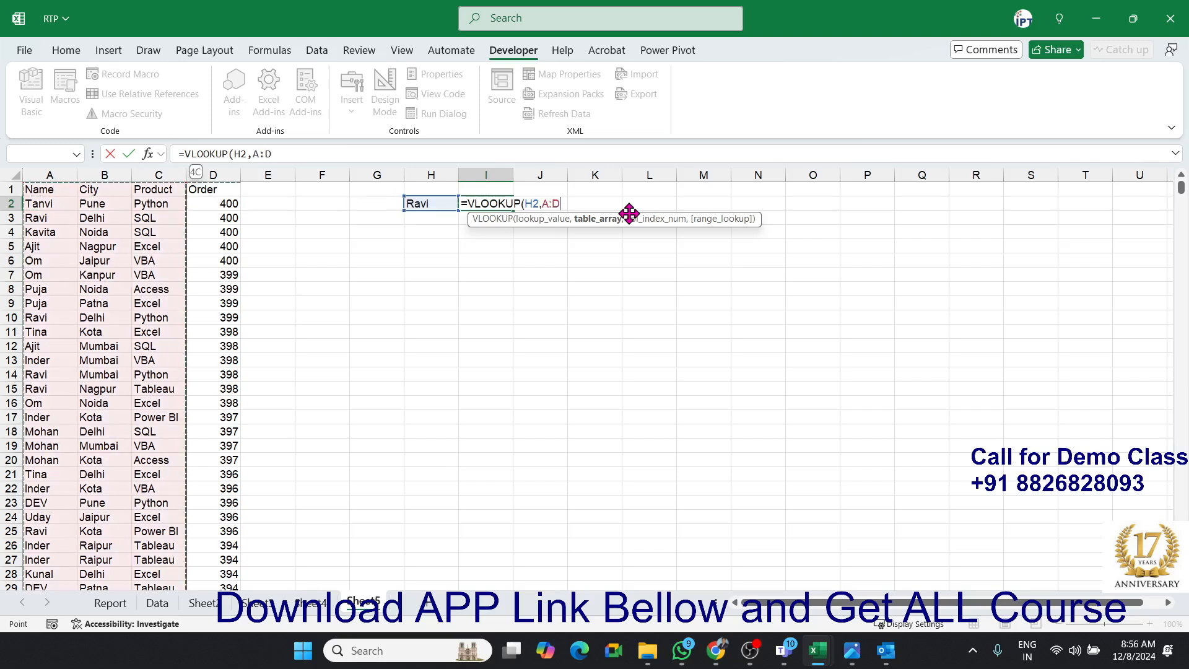
pyautogui.write(',4,0')
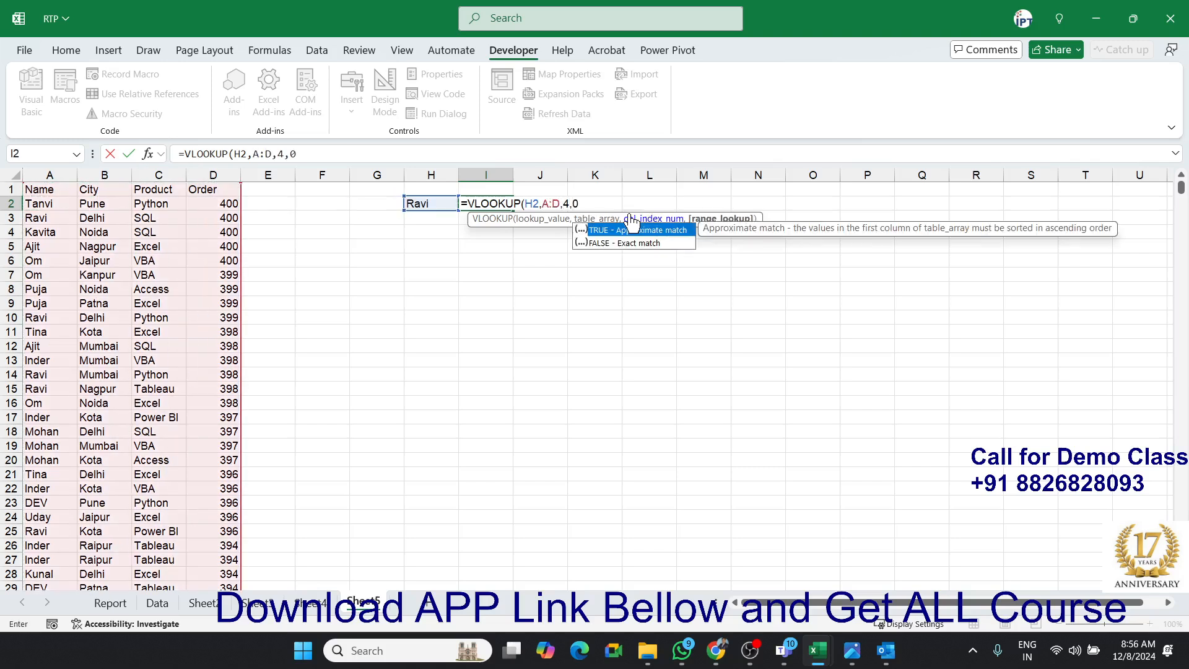
pyautogui.press('Return')
pyautogui.press('Up')
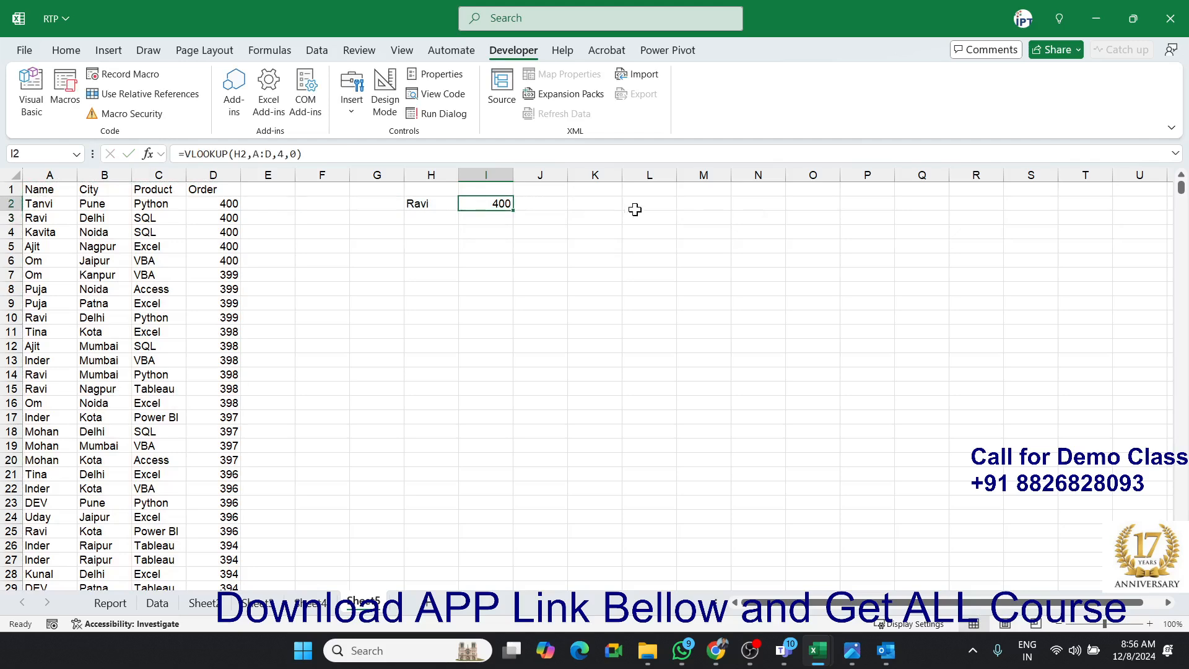
# Look down the Name column to its last entry in row 105.
pyautogui.click(105, 432)
pyautogui.click(29, 432)
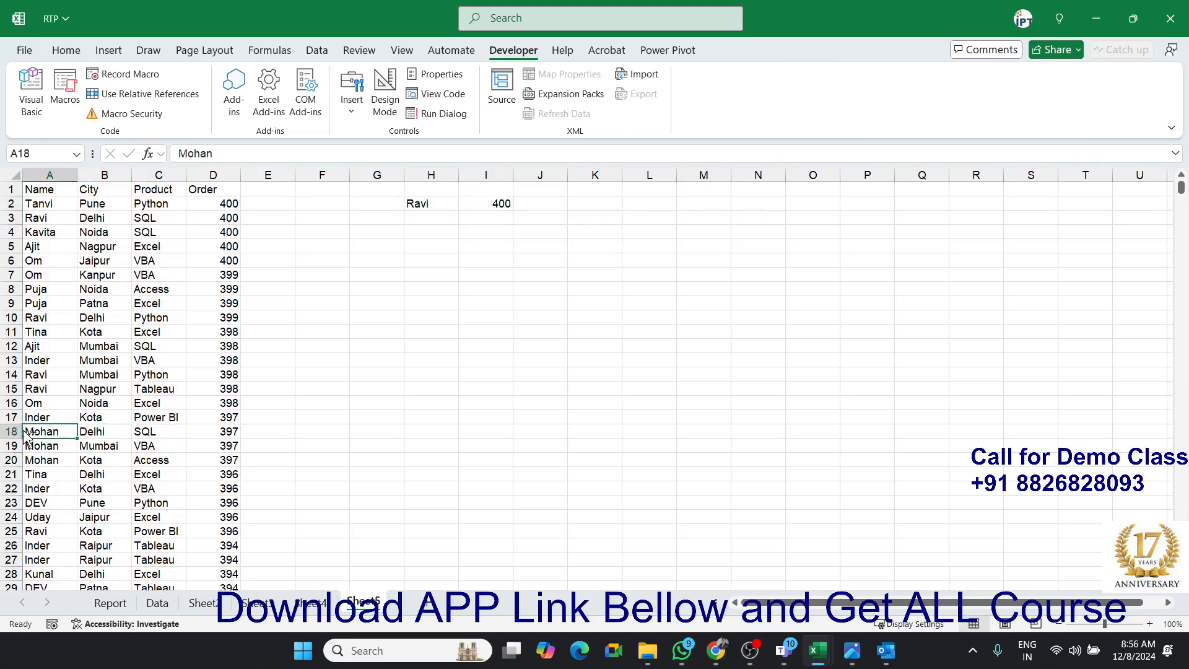
pyautogui.scroll(-20, 28, 436)
pyautogui.click(37, 574)
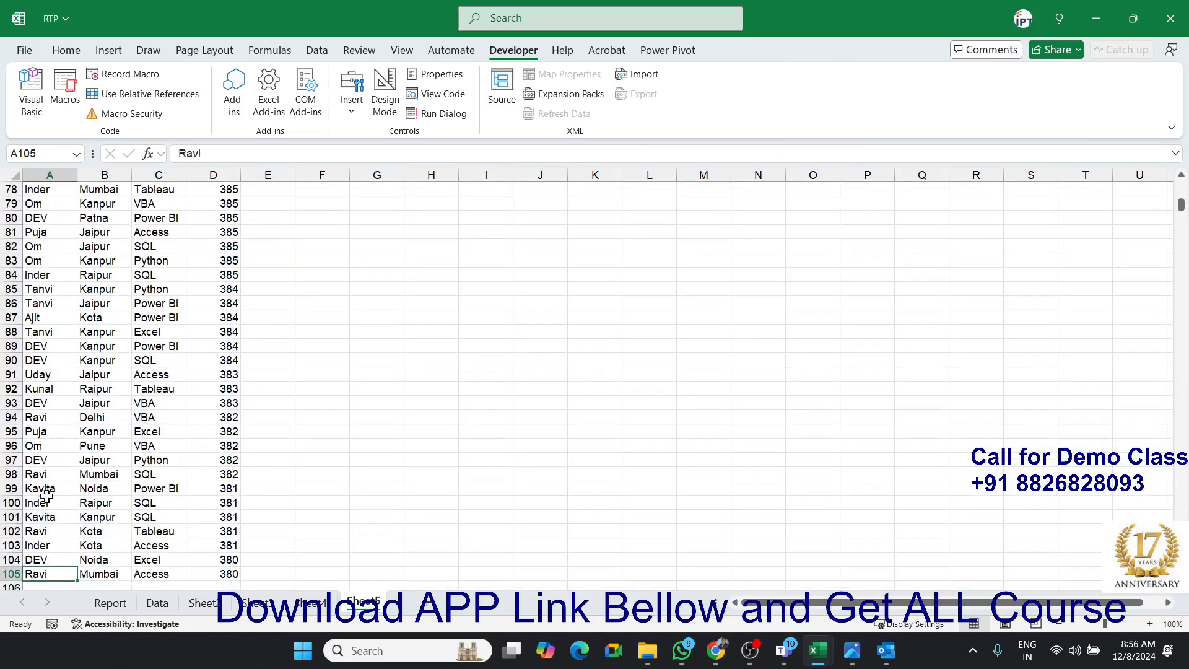
# Examine the record in A98:D98 and compare it with the VLOOKUP formula in cell I2.
pyautogui.click(59, 474)
pyautogui.moveTo(228, 475); pyautogui.dragTo(34, 480)
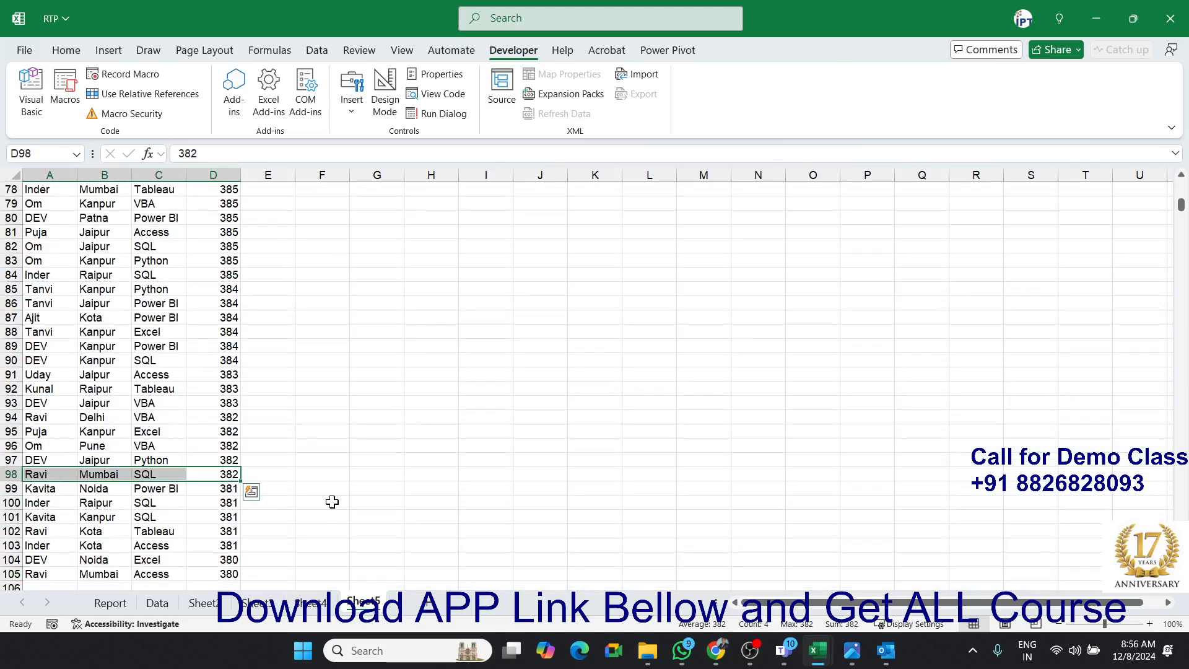
pyautogui.scroll(20, 333, 501)
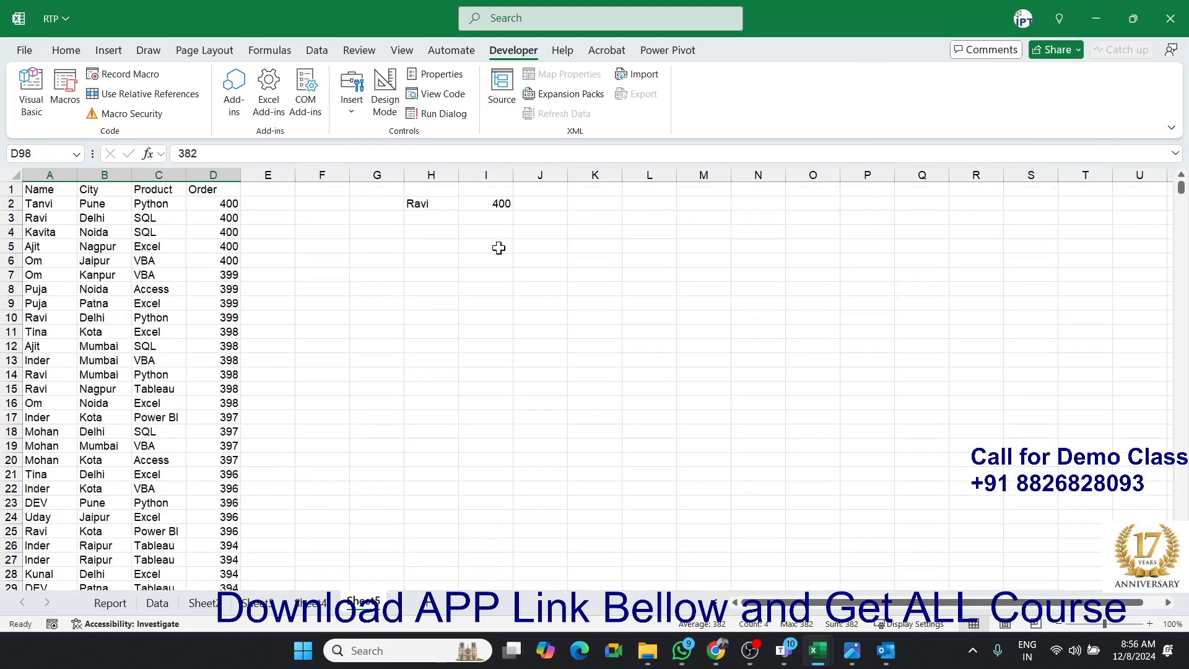
pyautogui.click(483, 210)
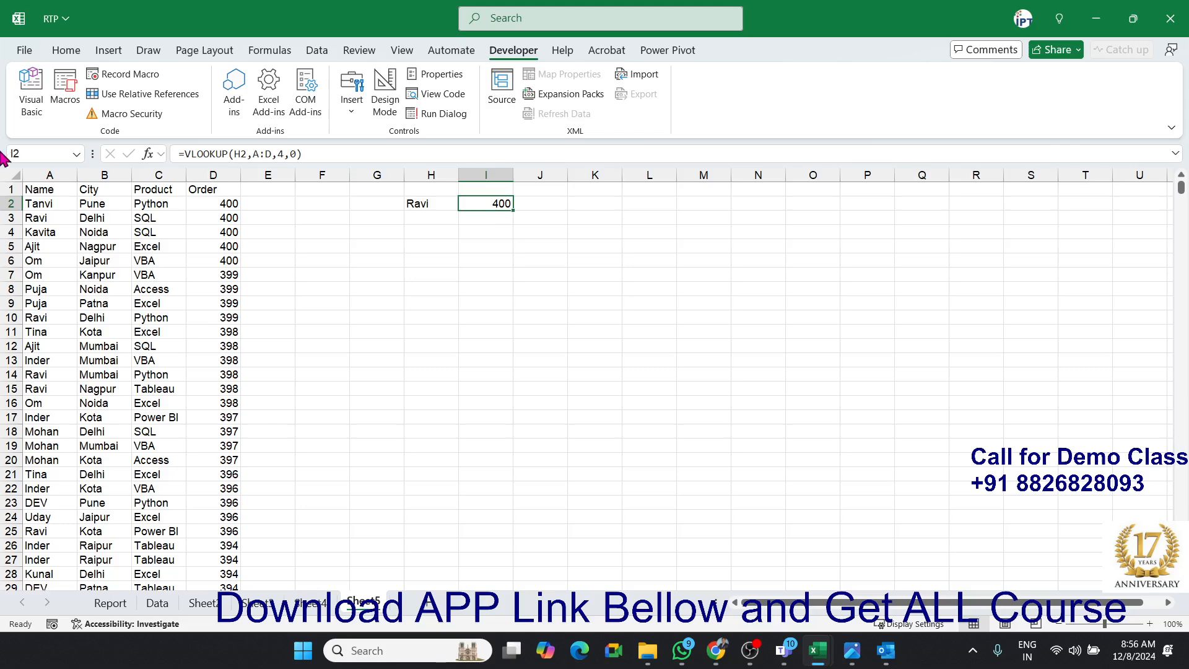
# Switch to the Visual Basic editor, insert a new module in the RTP.xlsm project and begin a function declaration.
pyautogui.click(32, 93)
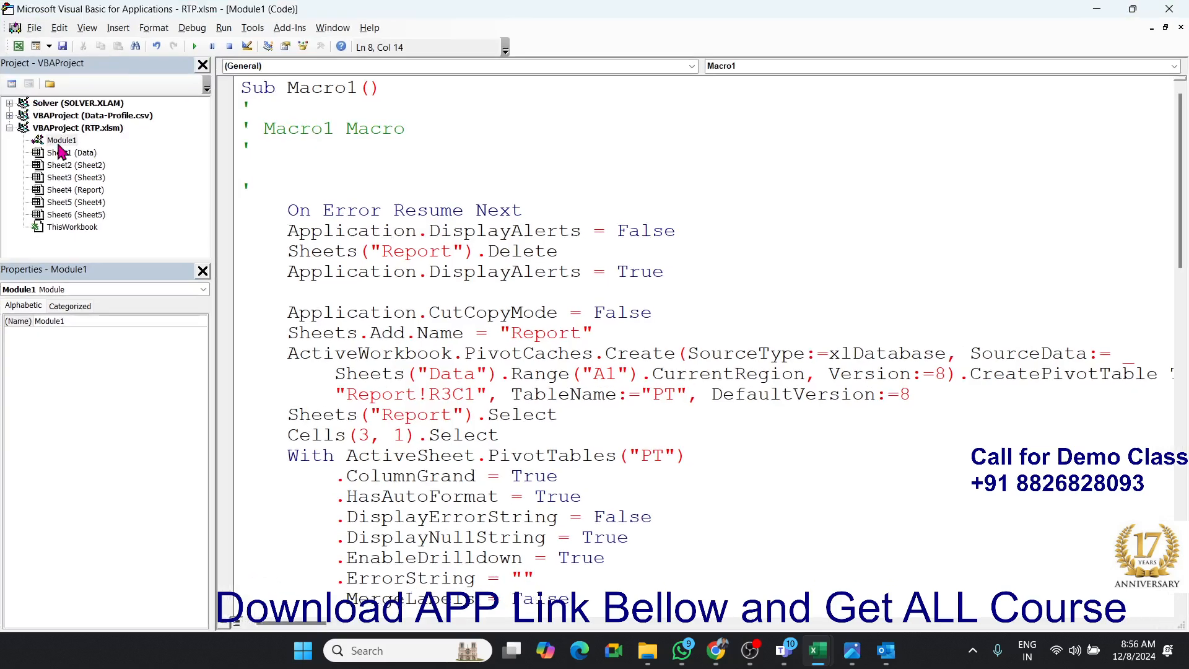
pyautogui.click(115, 28)
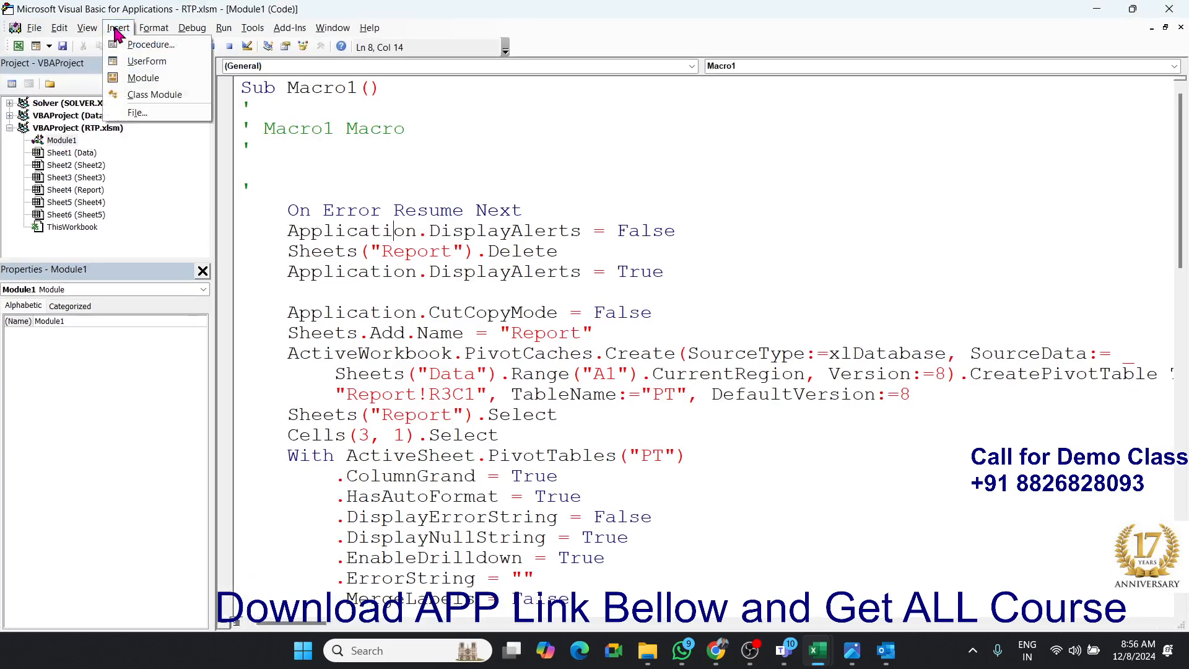
pyautogui.click(134, 79)
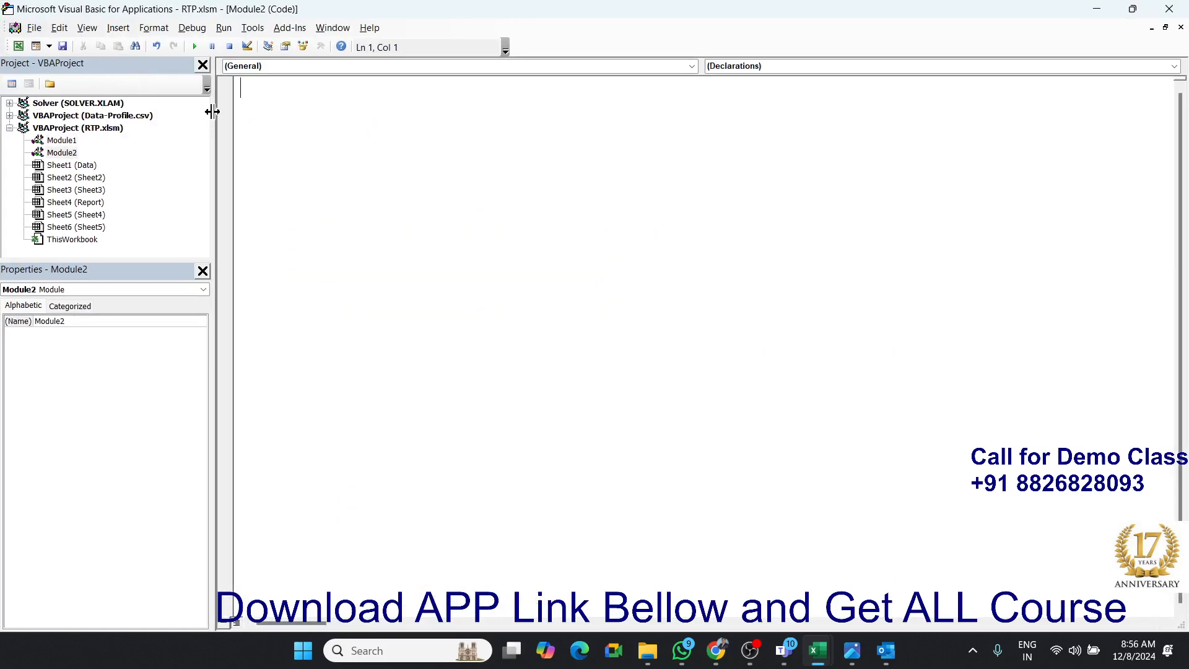
pyautogui.write('function')
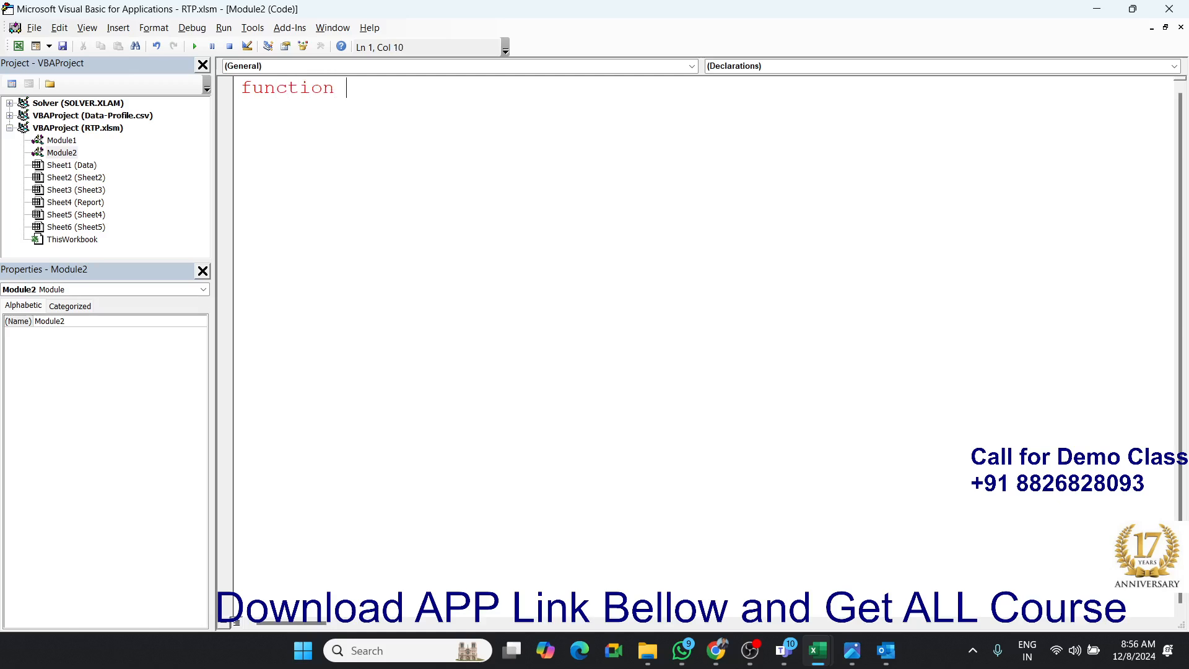